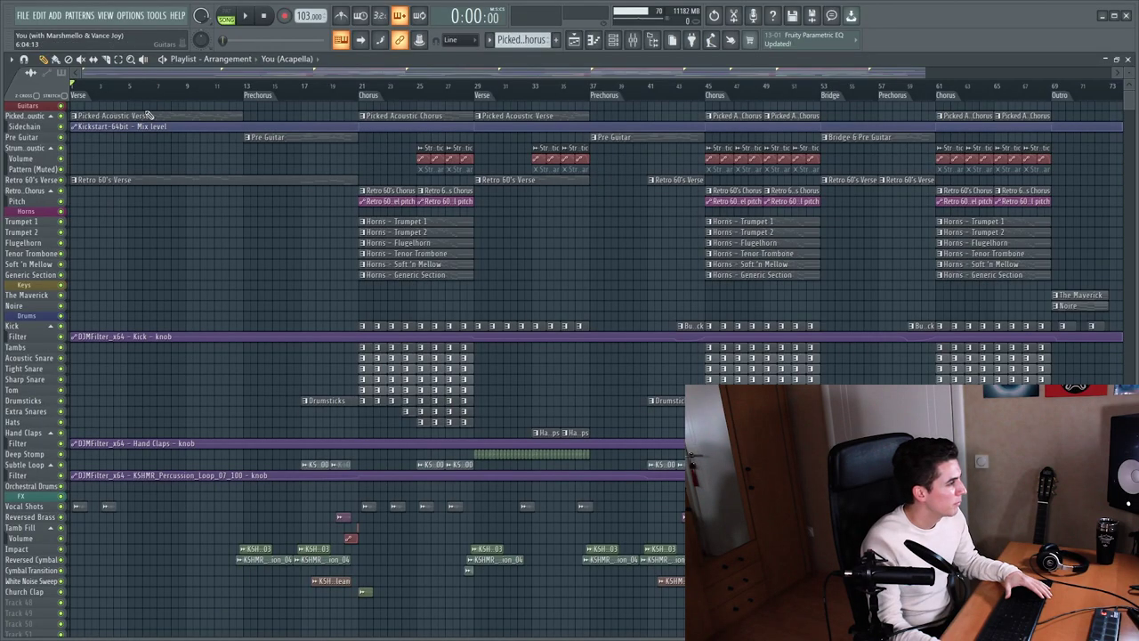
Play the Picked Acoustic Verse notes and bring up the Picked Guitar Kontakt instrument.
double_click(149, 115)
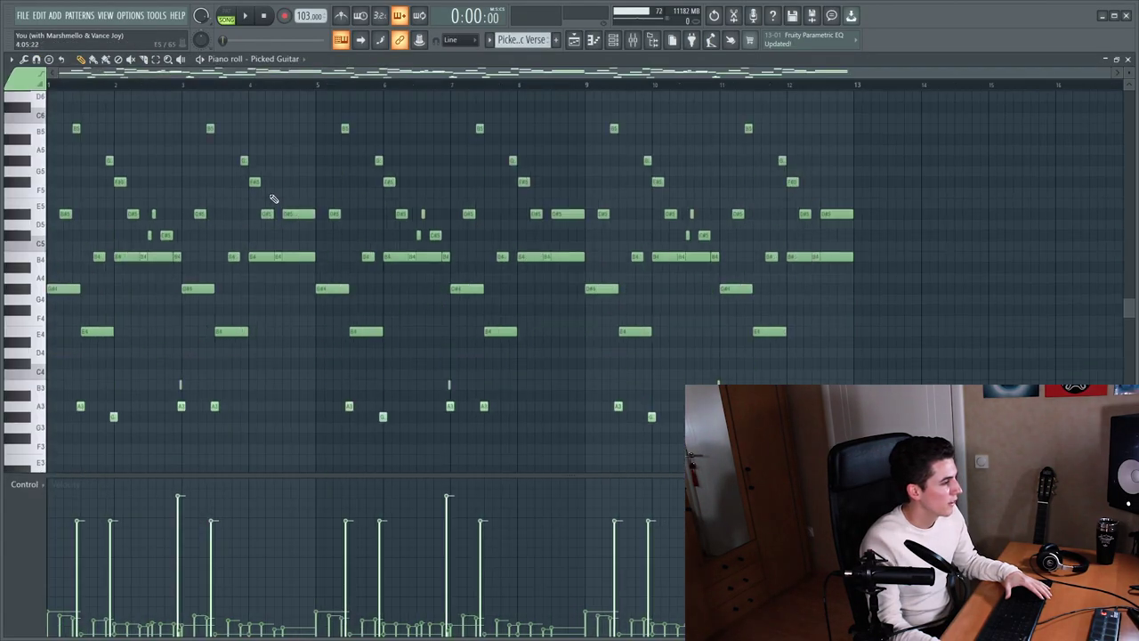
key("space")
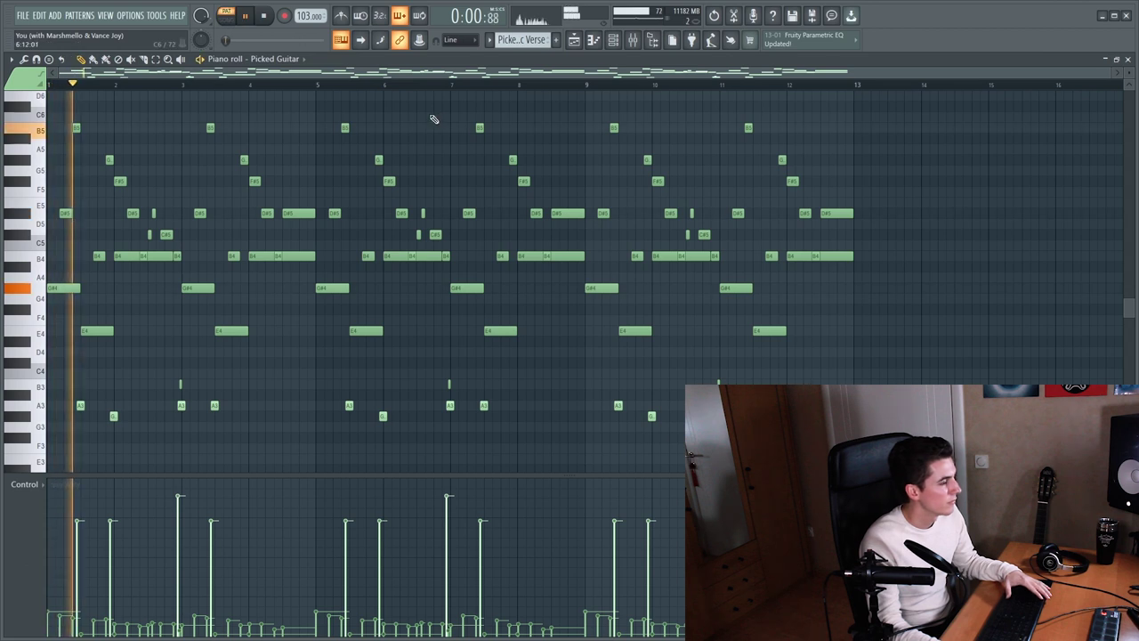
key("F6")
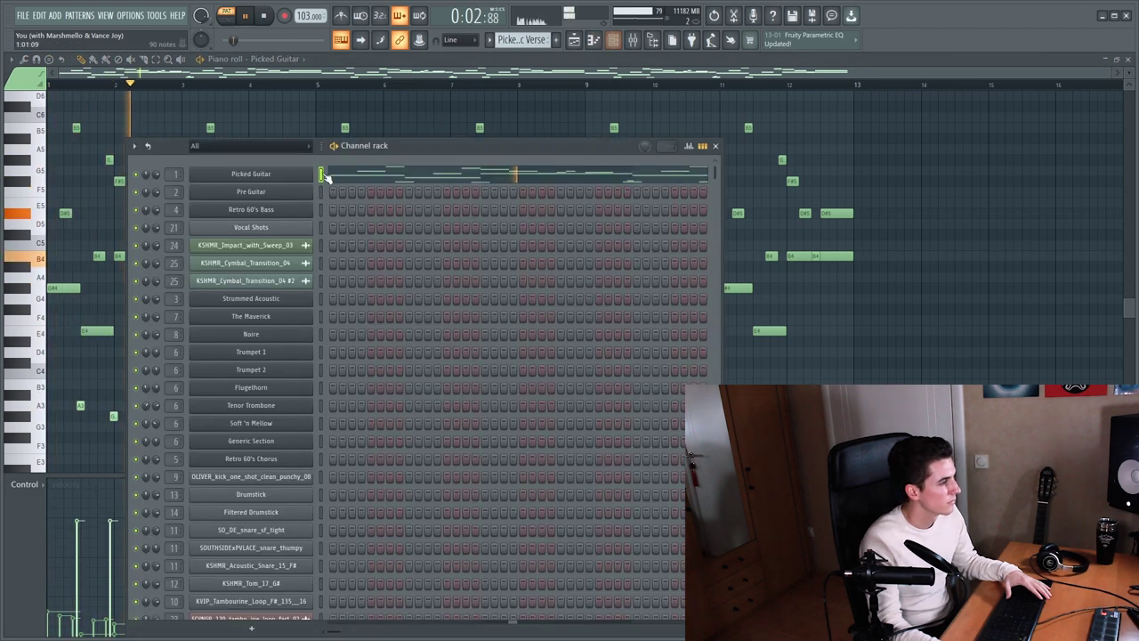
left_click(279, 177)
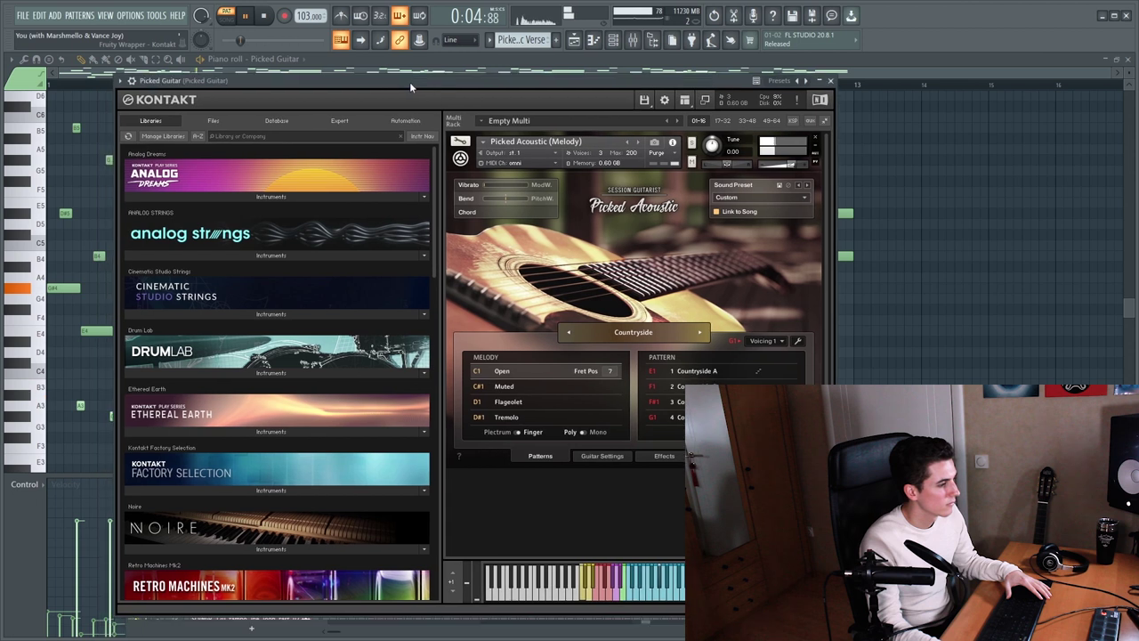
Stop playback and check the Kontakt guitar's Guitar Settings and Effects pages, then close it.
key("space")
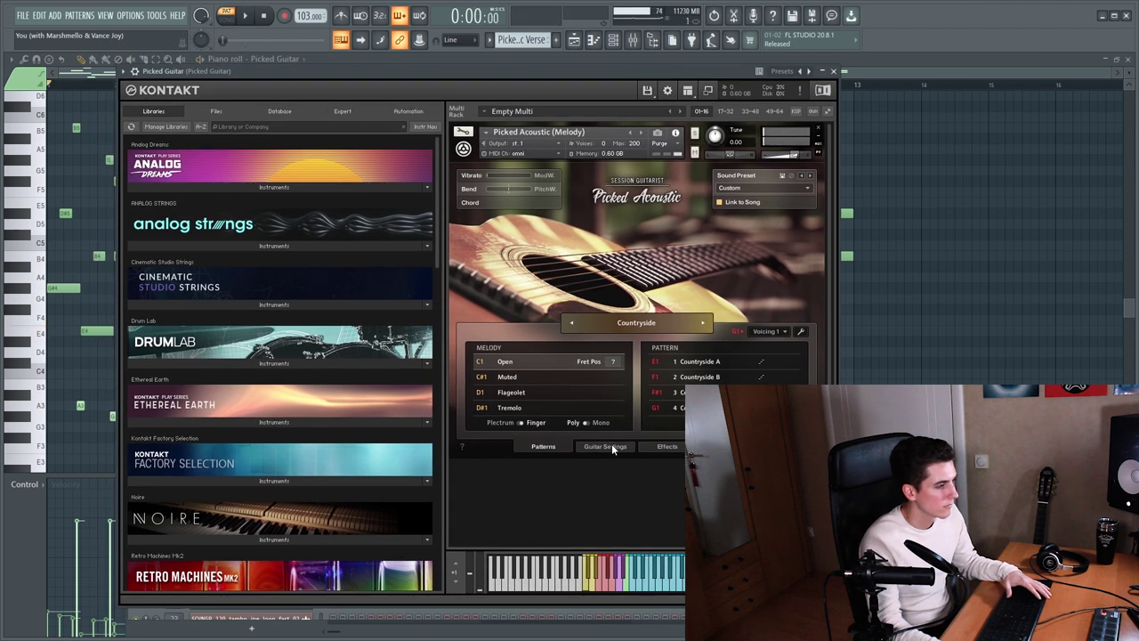
left_click(611, 443)
left_click(667, 446)
left_click(605, 446)
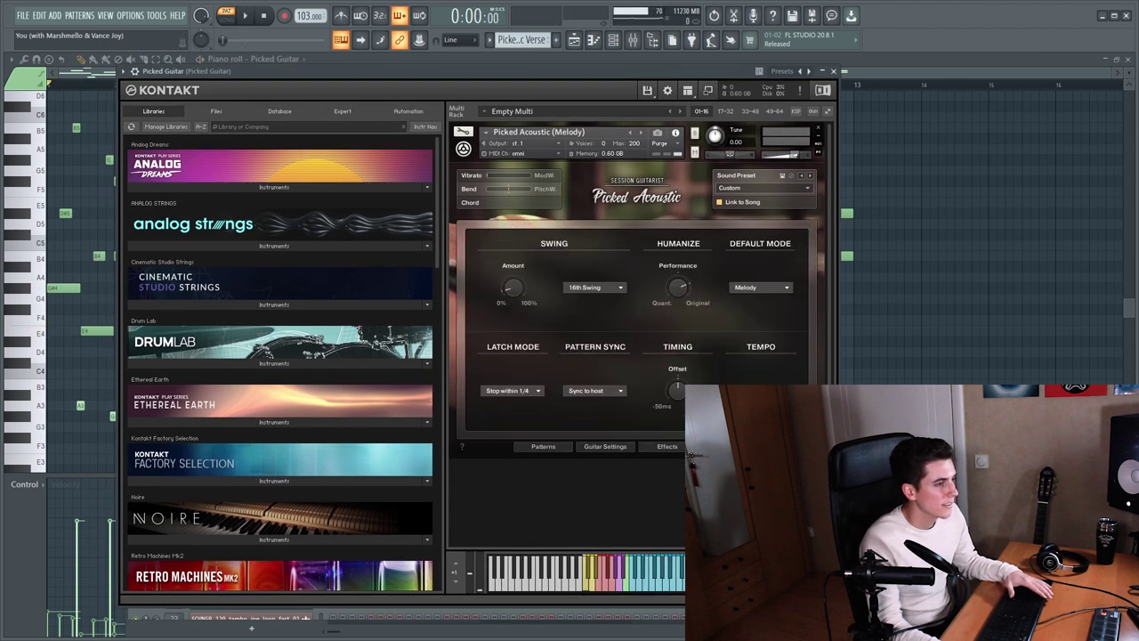
left_click(833, 71)
Review the Picked Guitar track's CLA Guitars Stereo, MannyM Tone Shaper, Pro-Q 3 and soothe2 effects.
left_click(646, 38)
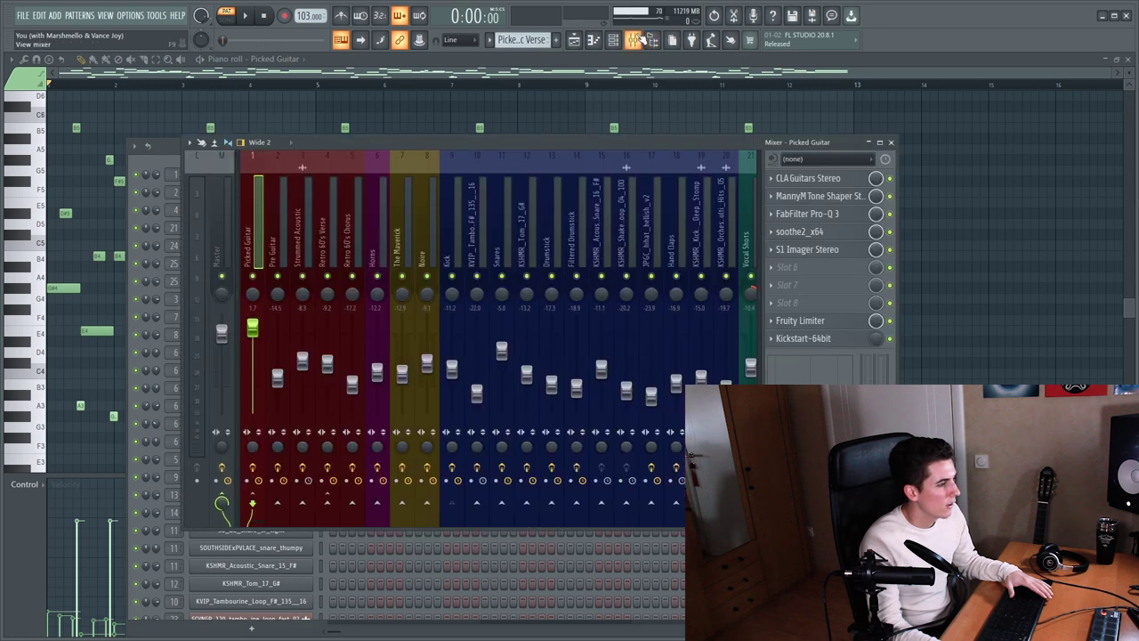
left_click(816, 180)
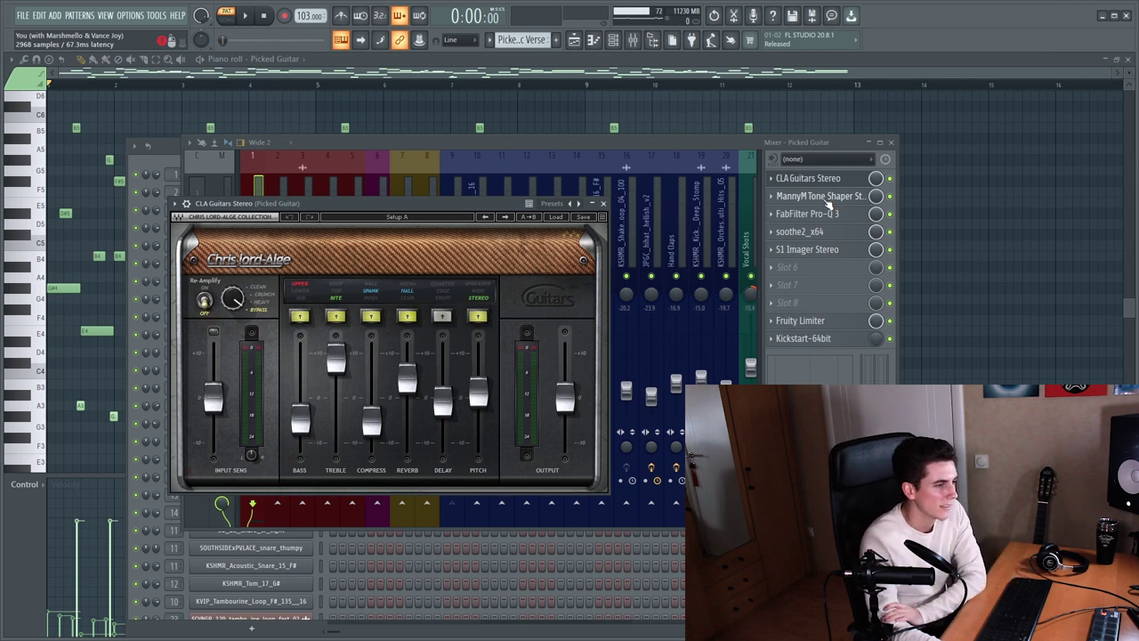
left_click(824, 198)
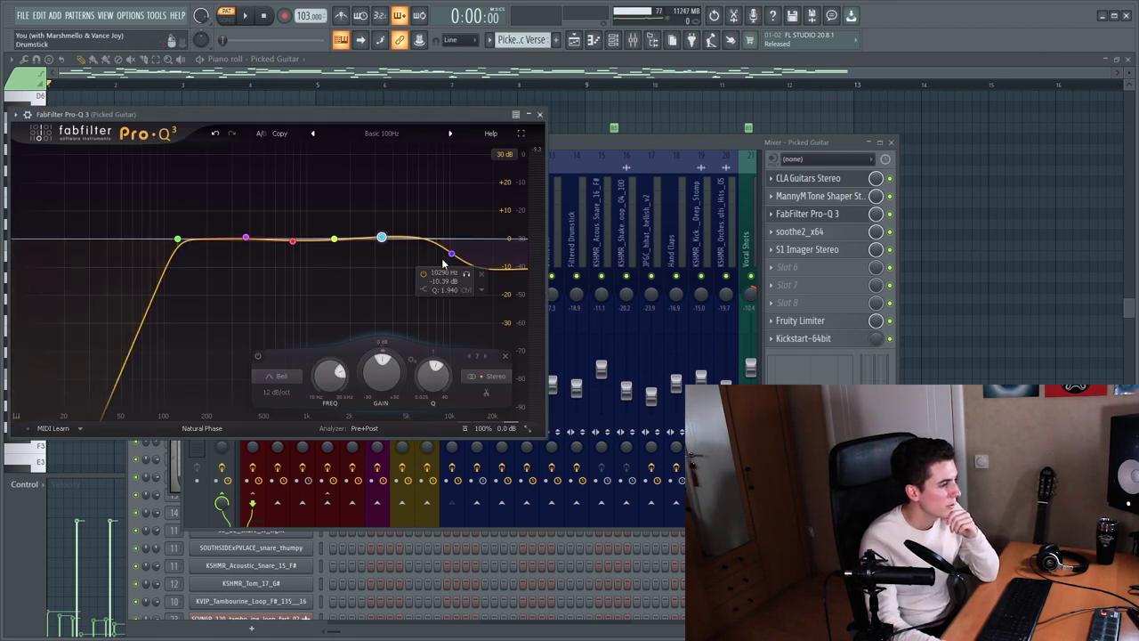
left_click(541, 115)
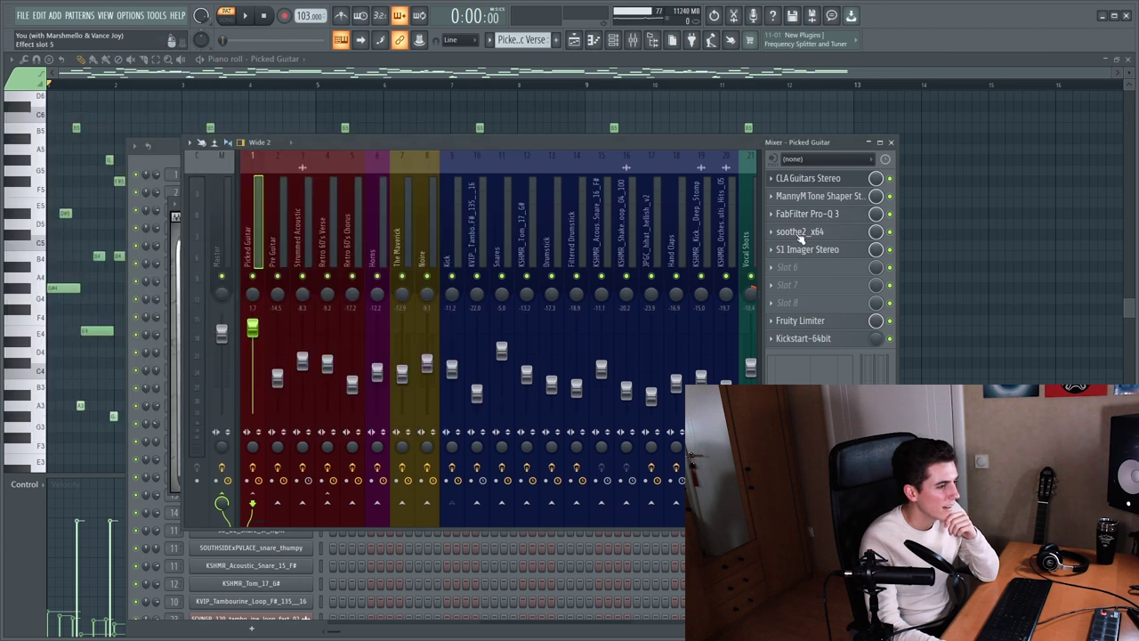
left_click(799, 233)
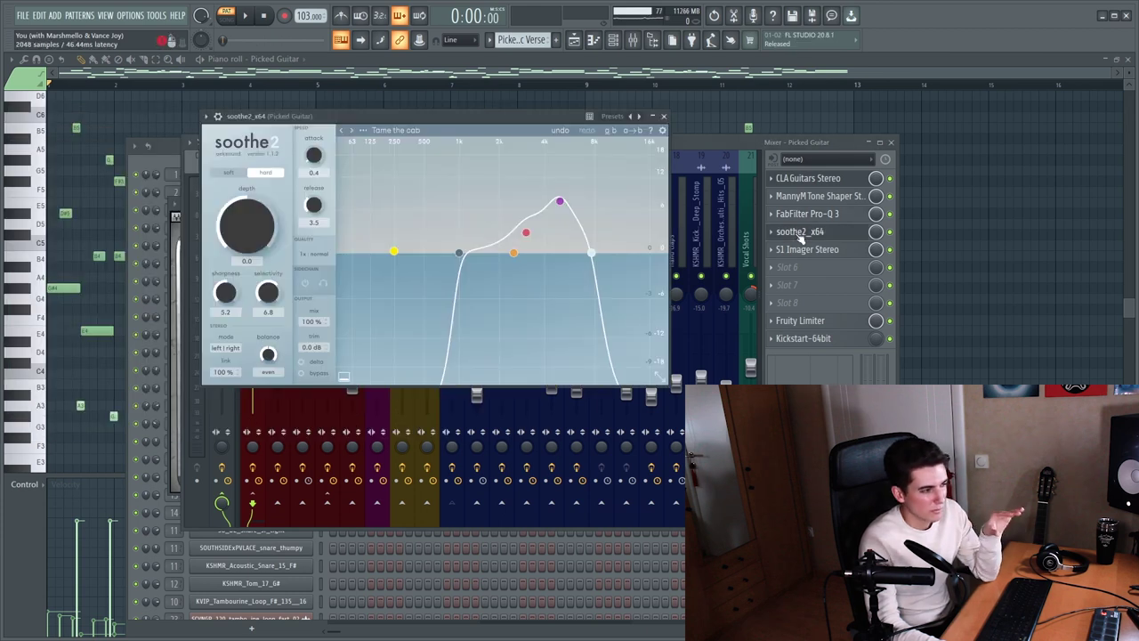
left_click(663, 116)
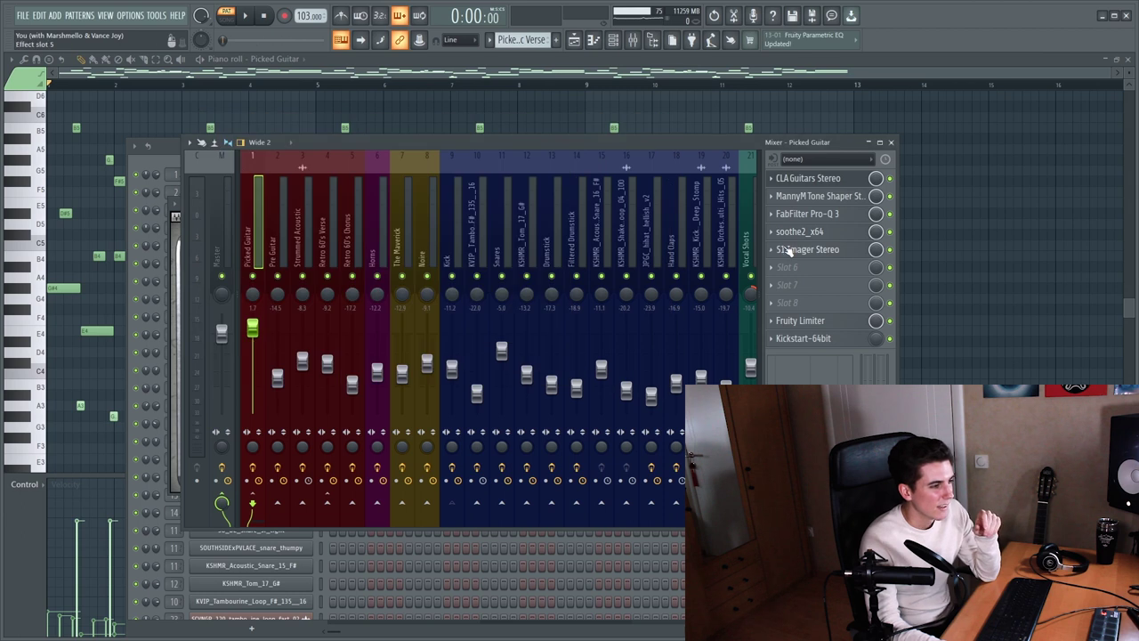
Review the S1 Imager Stereo, Fruity Limiter and Kickstart-64bit effects on the same track.
left_click(783, 249)
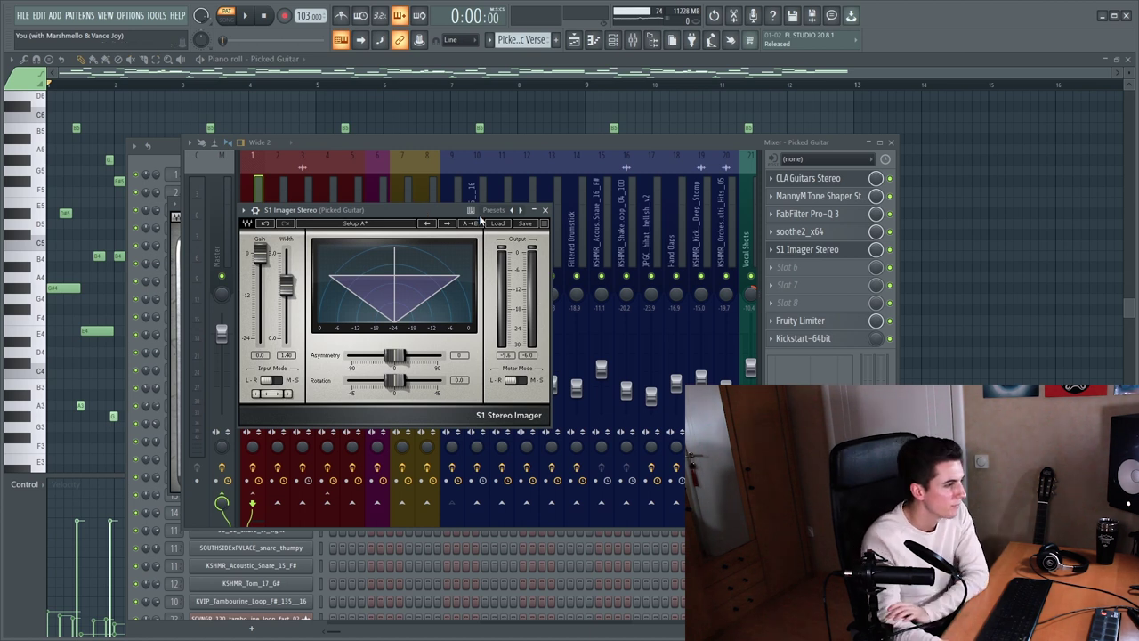
left_click(546, 211)
left_click(804, 322)
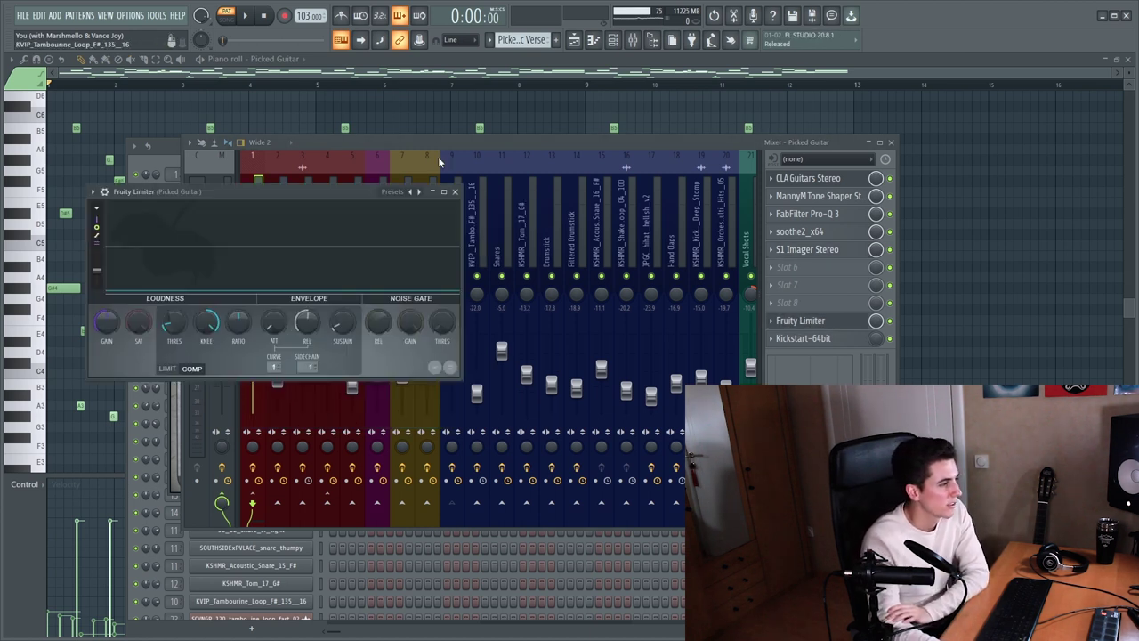
left_click(802, 339)
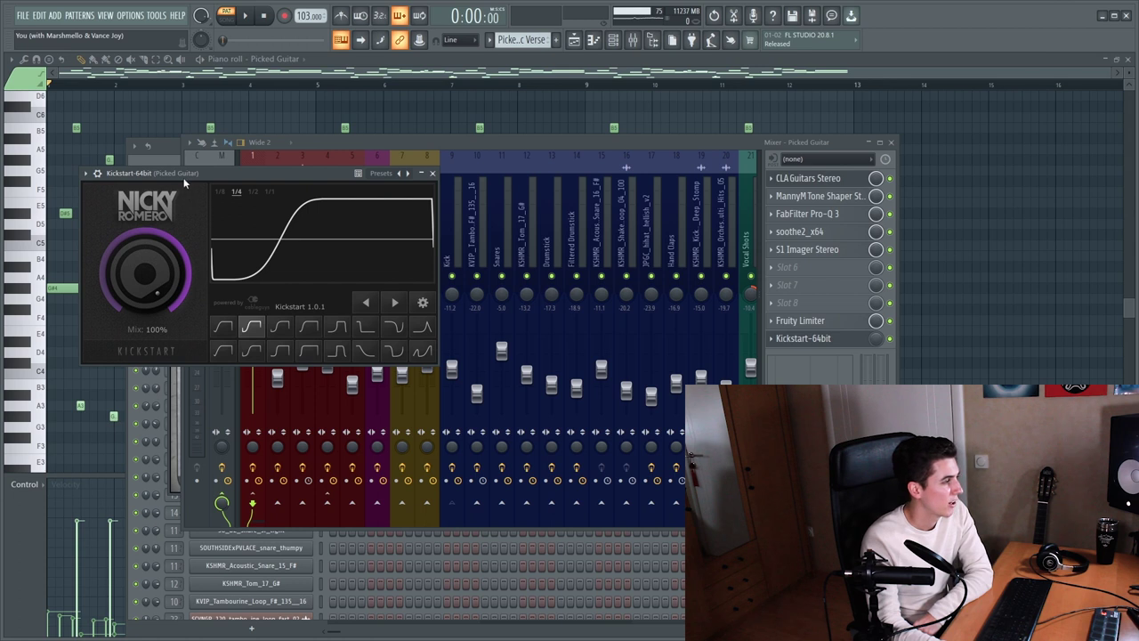
left_click_drag(185, 180, 194, 179)
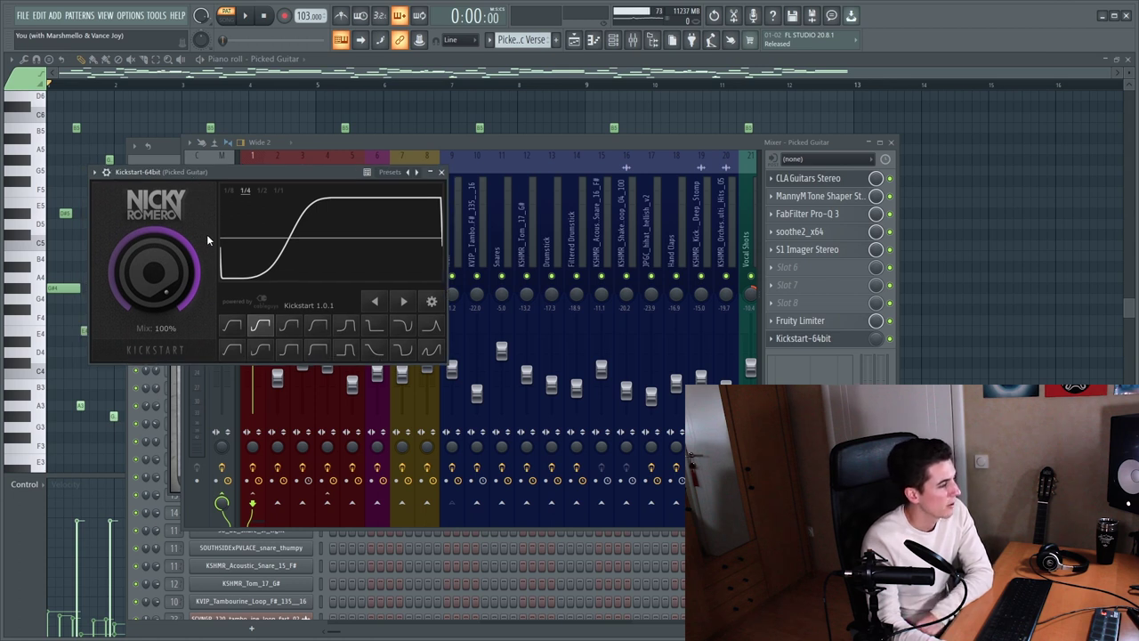
left_click(442, 172)
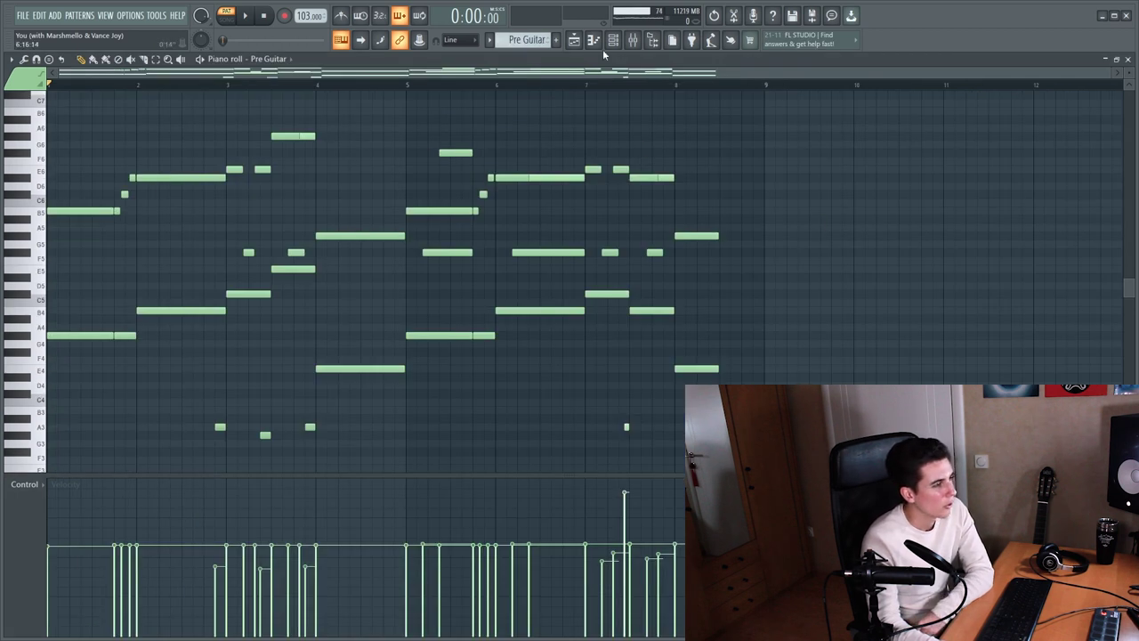
Check the Pre Guitar channel's Kontakt instrument and close it.
key("F6")
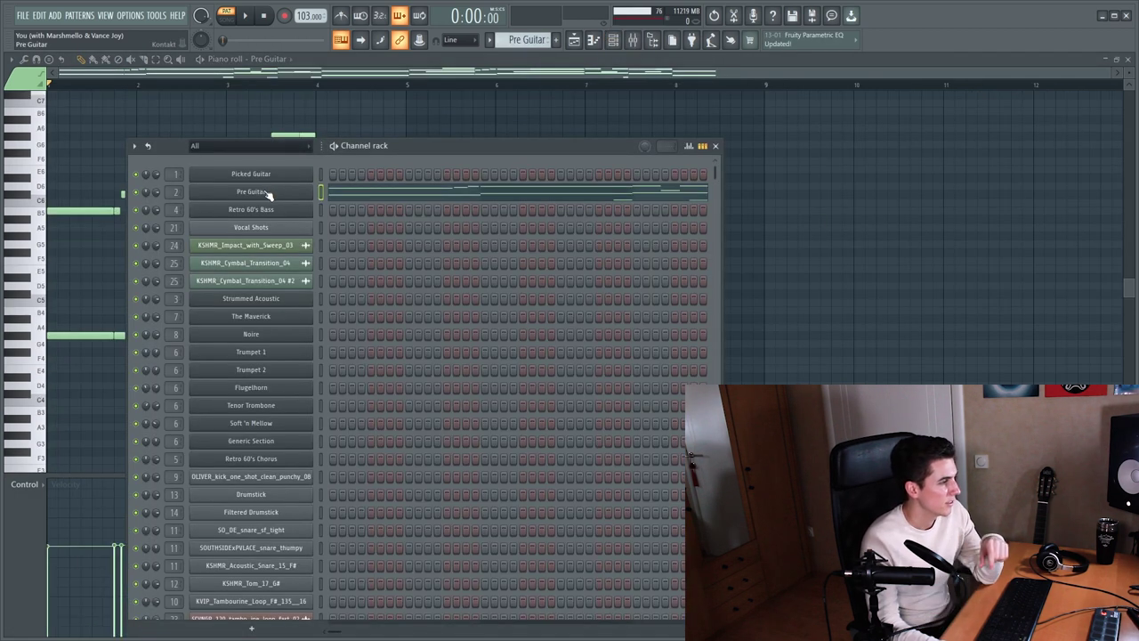
left_click(266, 193)
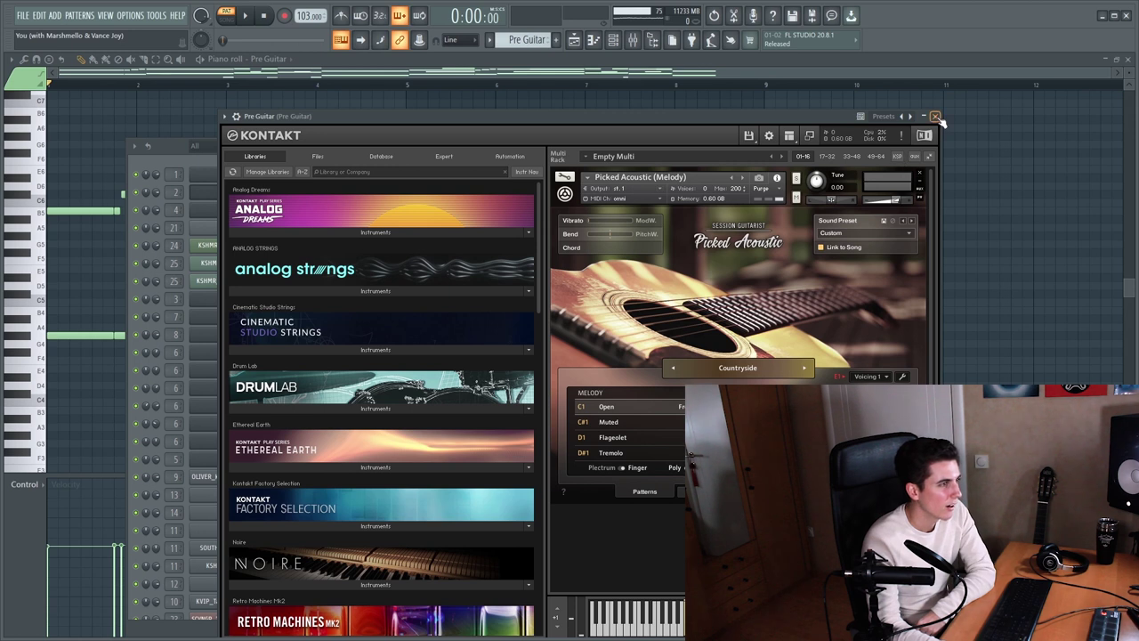
left_click(934, 117)
Review the DS-10 Drum Shaper and DJMFilter_x64 effects on the Pre Guitar mixer track.
left_click(633, 39)
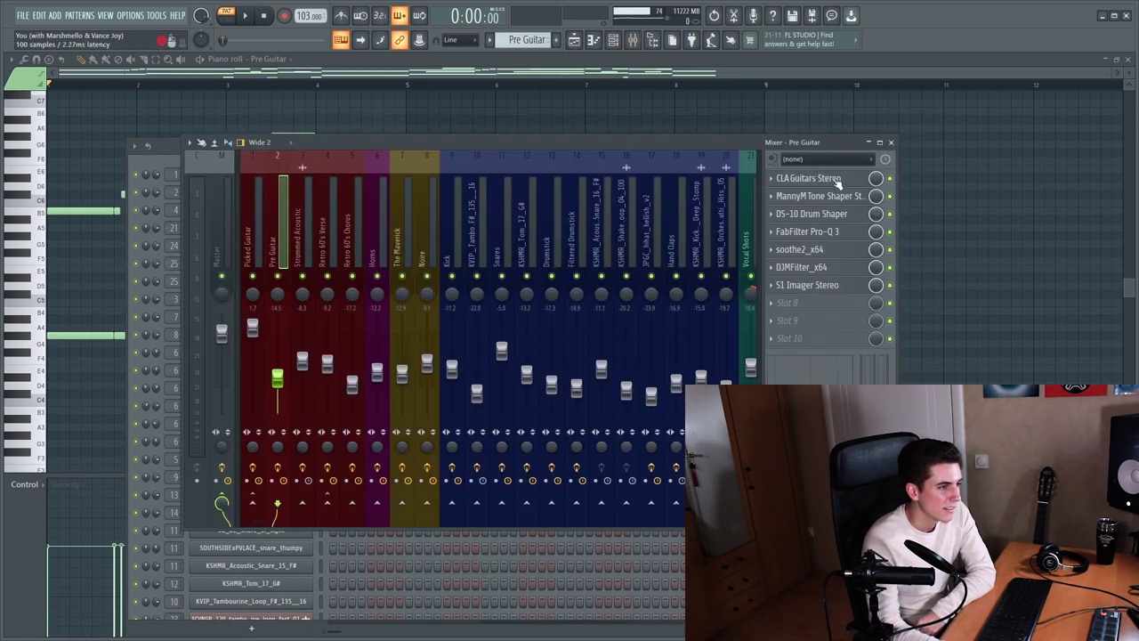
left_click(798, 217)
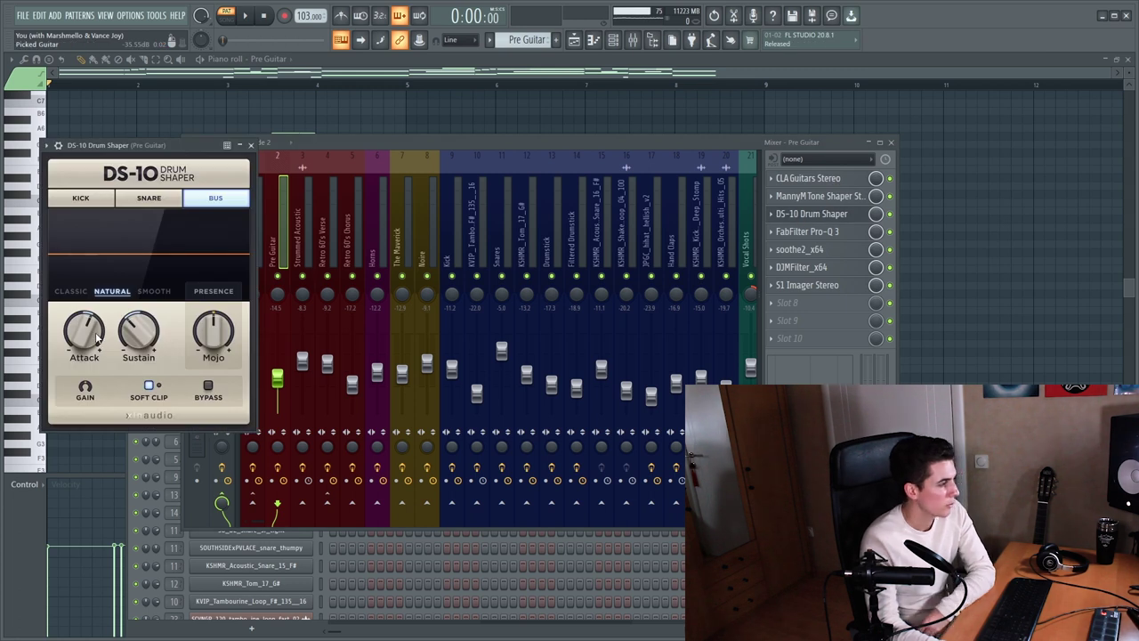
left_click(250, 145)
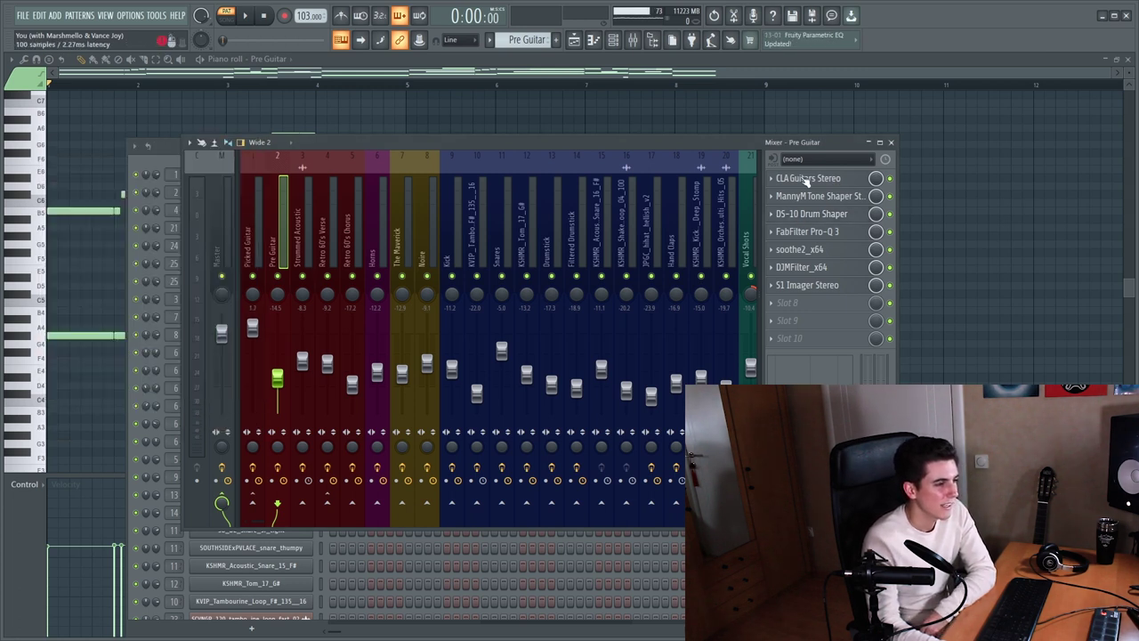
left_click(805, 267)
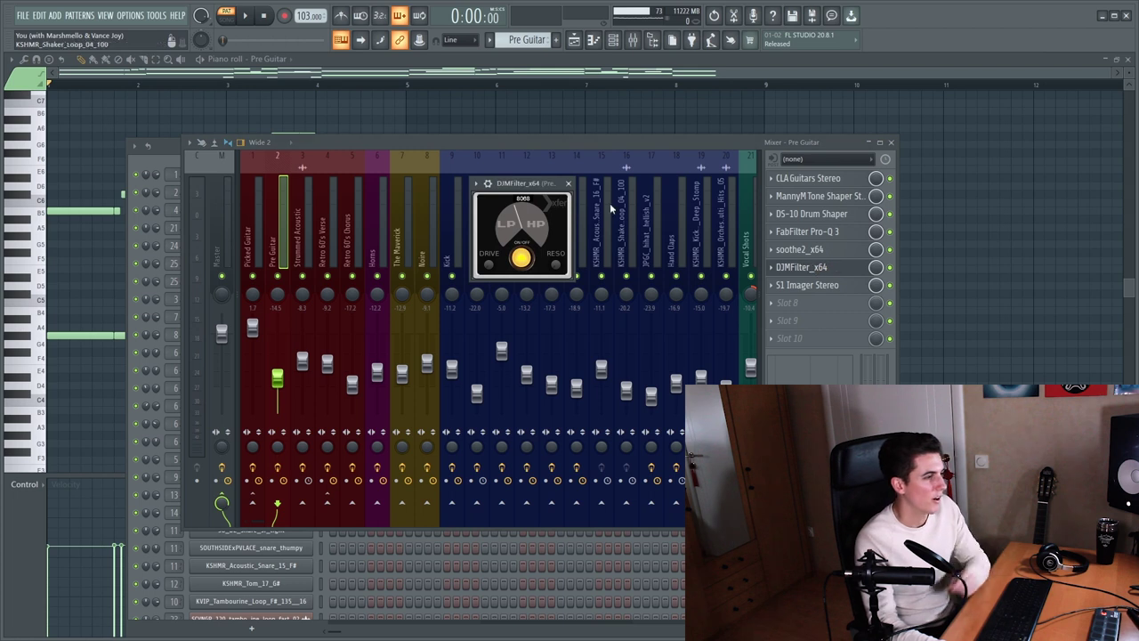
left_click(568, 183)
From the playlist, open the Strummed pattern's notes and its Strummed Acoustic Kontakt instrument.
key("F5")
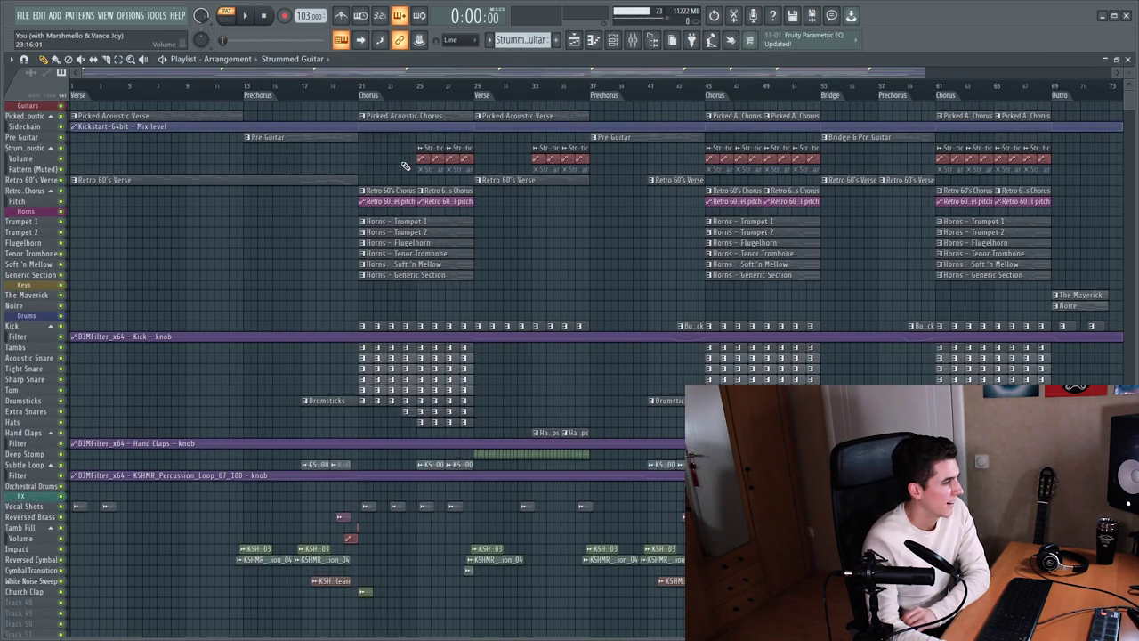
double_click(426, 170)
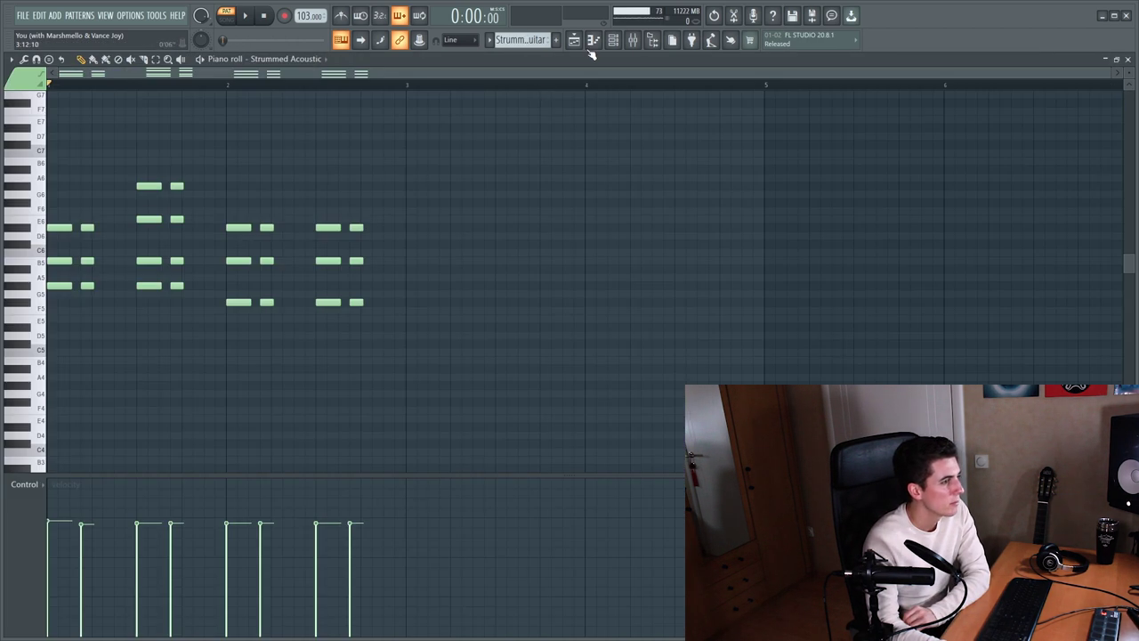
key("F6")
left_click(260, 302)
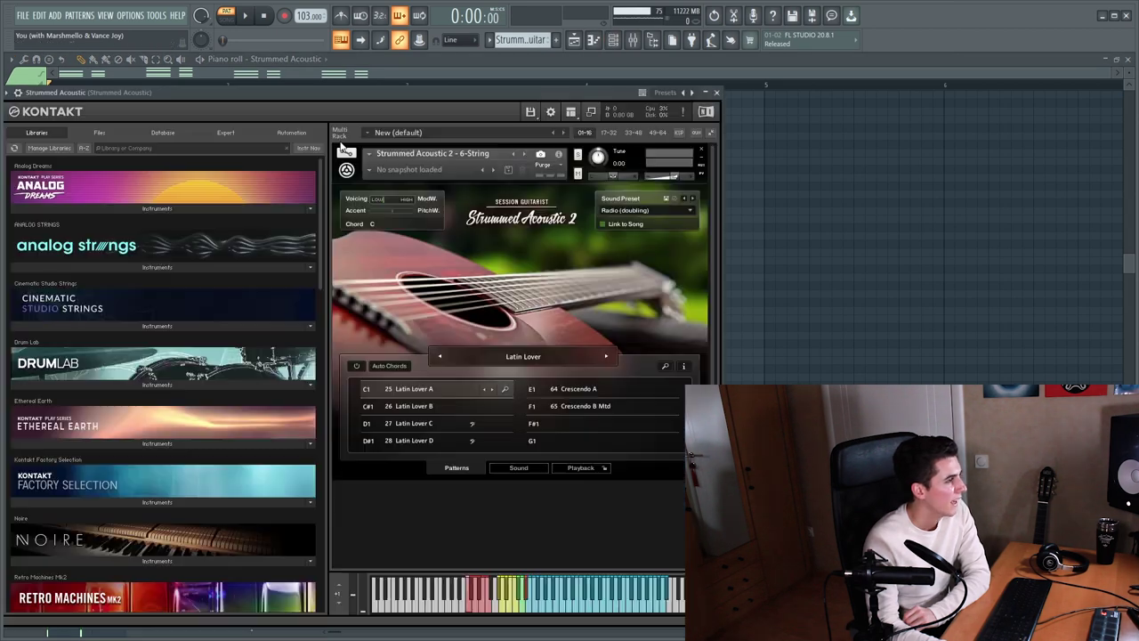
left_click_drag(394, 89, 781, 83)
Play the strummed pattern and reopen the Strummed Acoustic Kontakt instrument.
left_click(271, 116)
key("space")
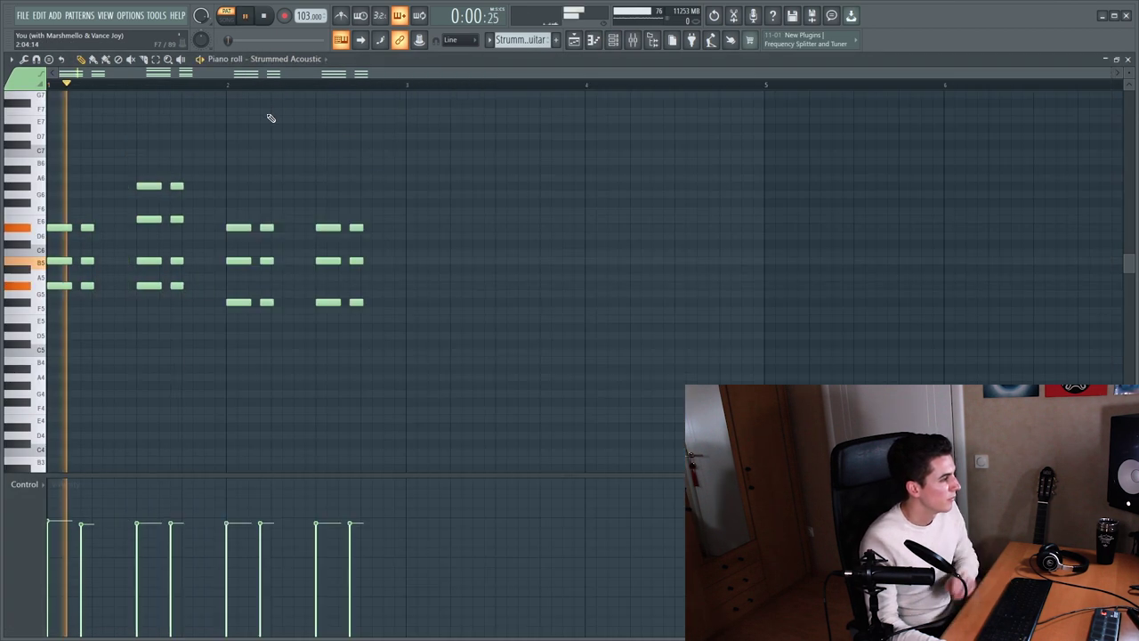
left_click(613, 42)
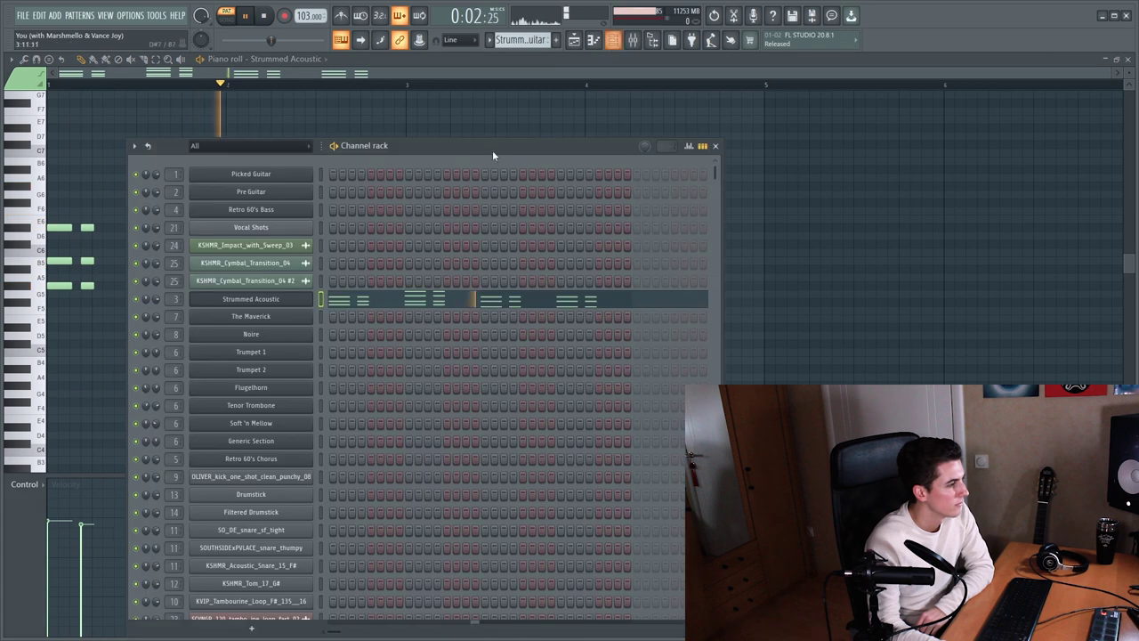
left_click(267, 299)
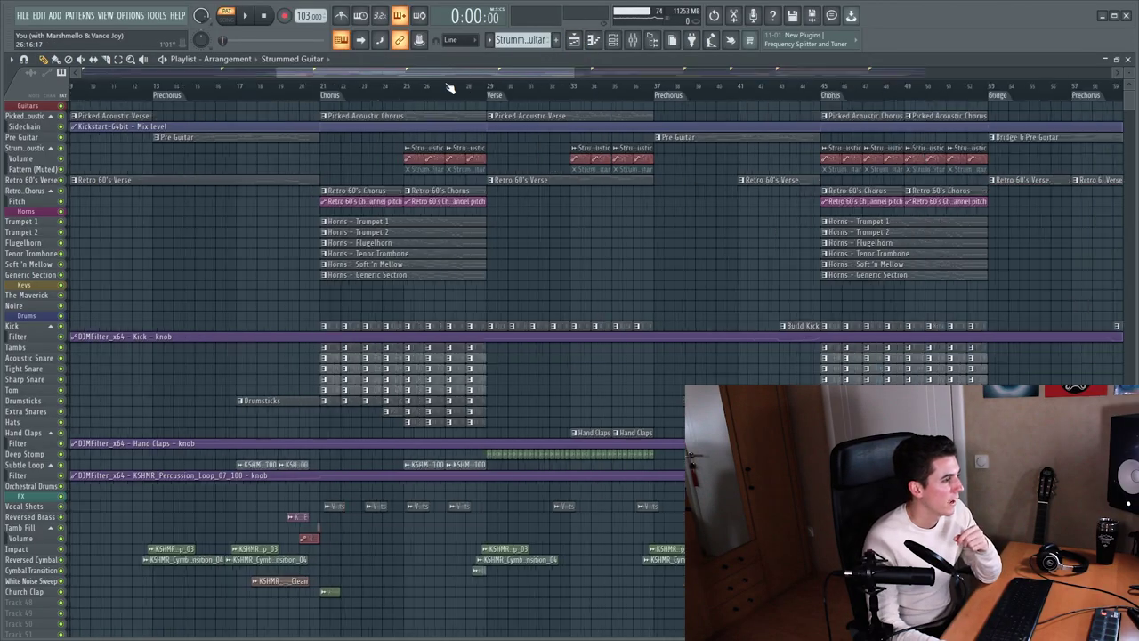
scroll(451, 88, "up", 4)
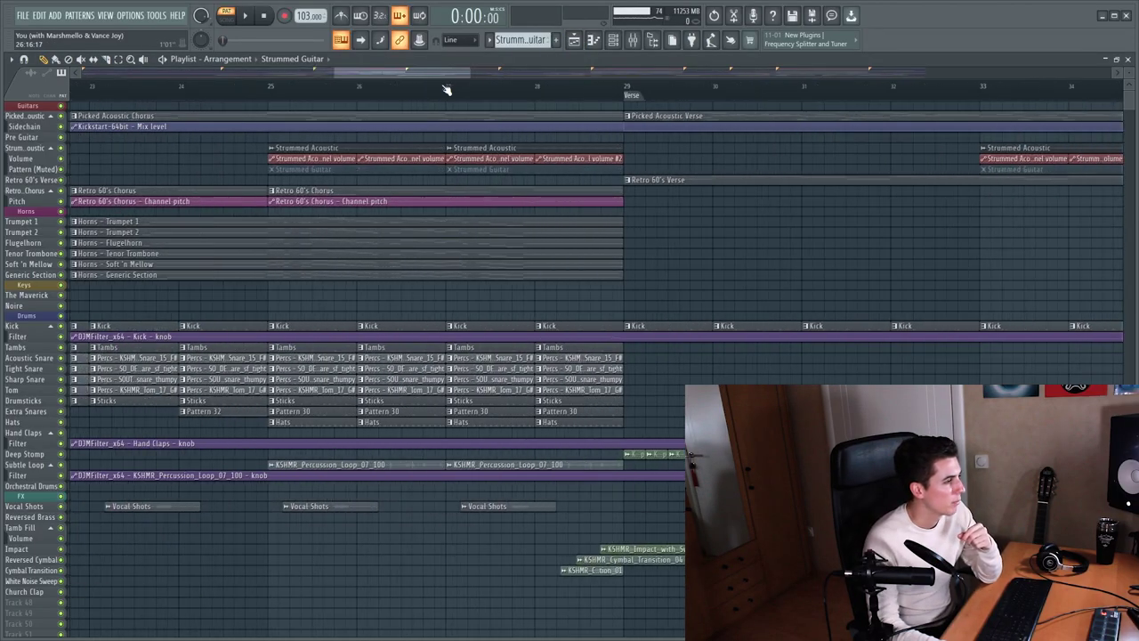
scroll(404, 106, "up", 3)
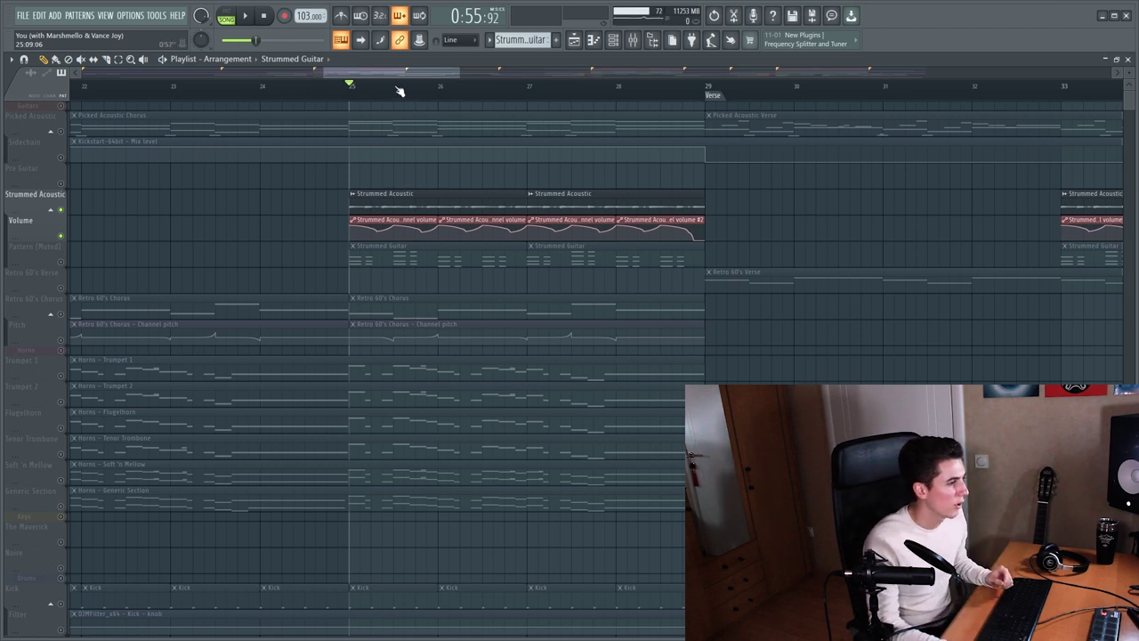
scroll(399, 92, "down", 3)
scroll(400, 92, "up", 3)
key("space")
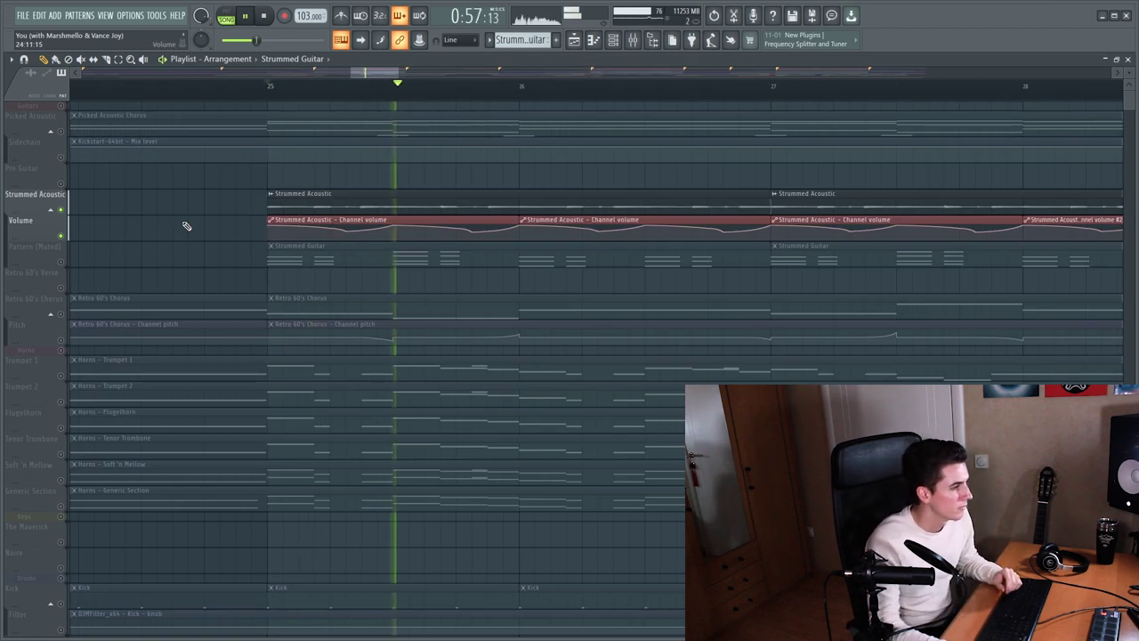
scroll(397, 90, "down", 3)
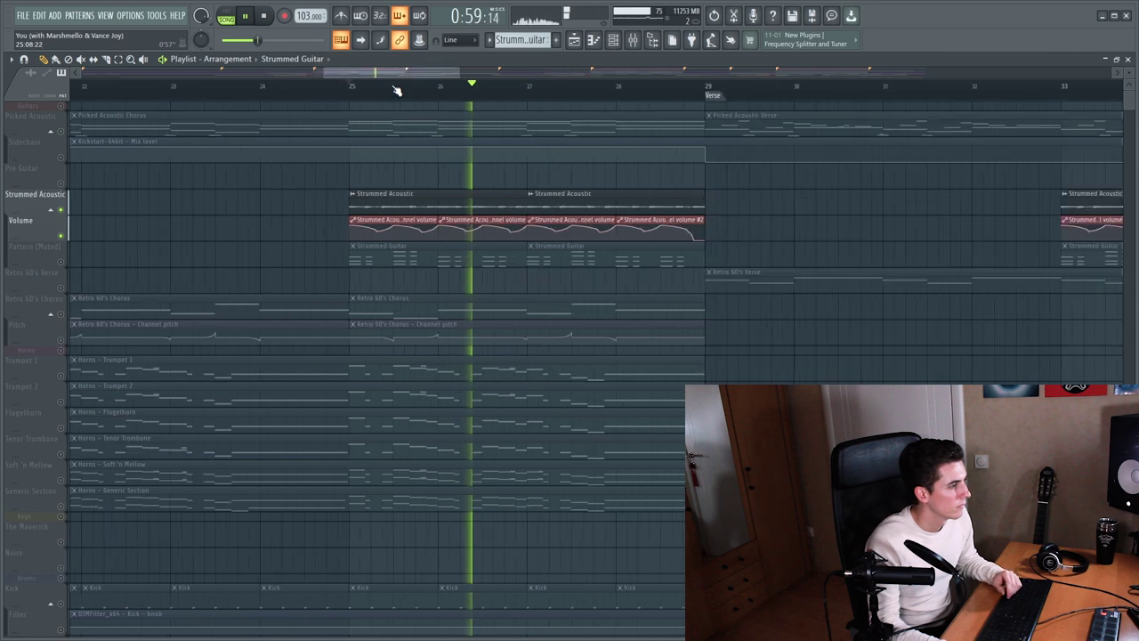
key("space")
scroll(394, 89, "down", 6)
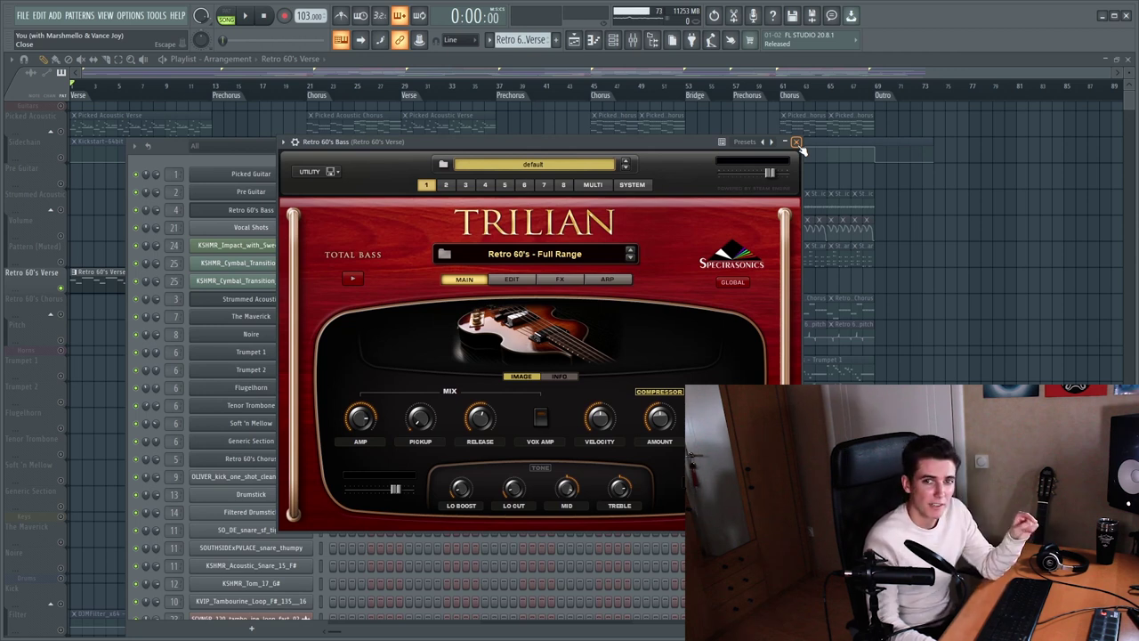
left_click(797, 142)
key("F9")
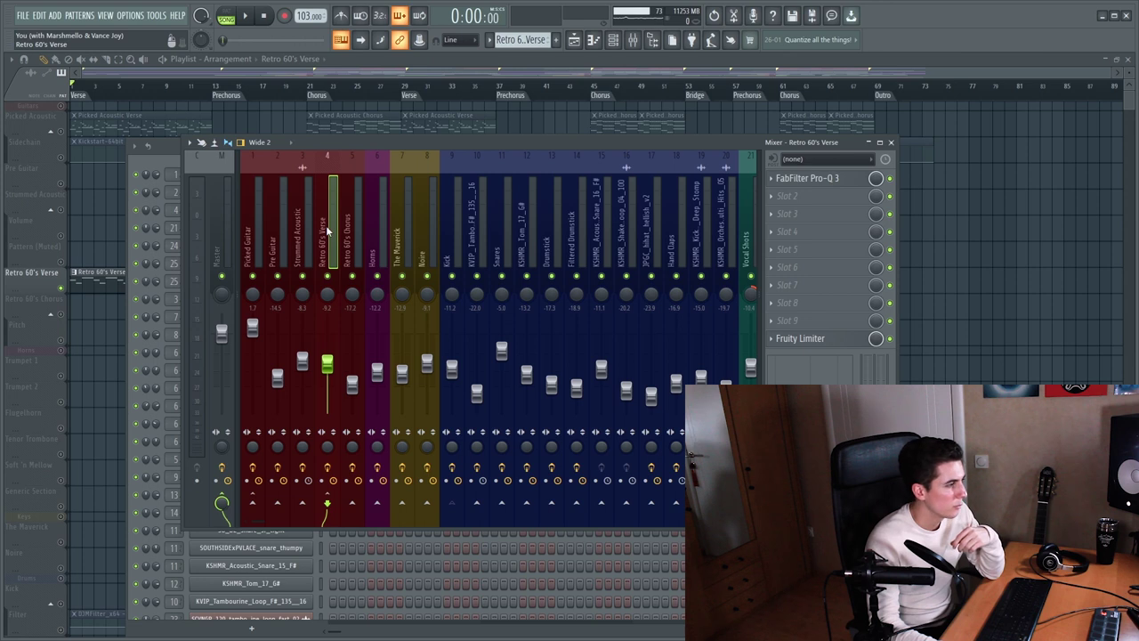
left_click(347, 236)
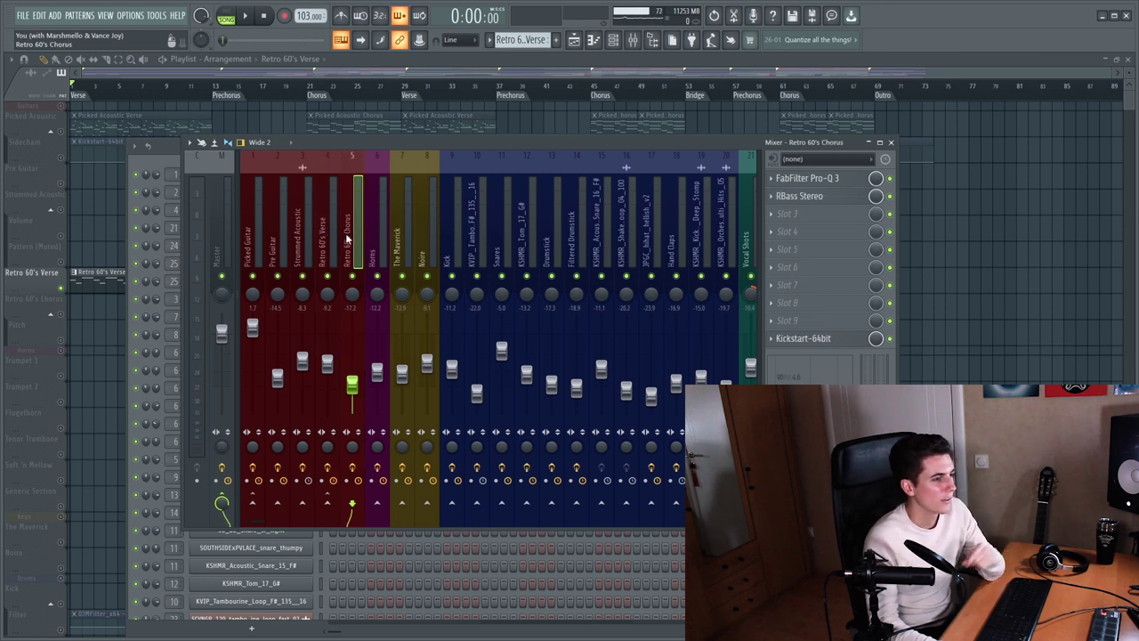
left_click(805, 197)
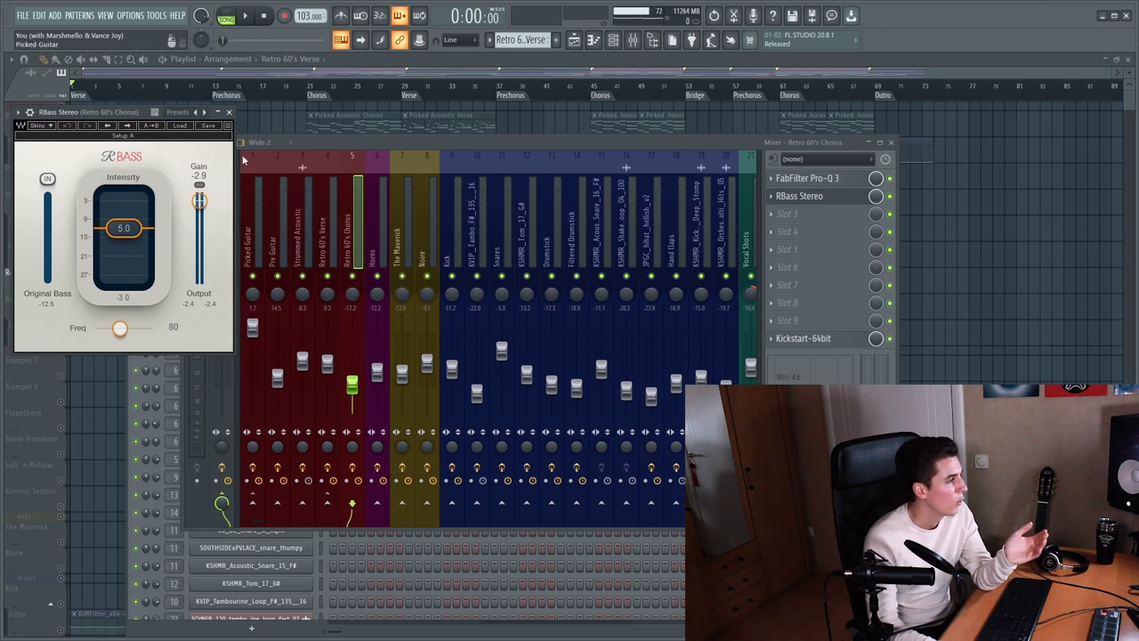
left_click(230, 114)
left_click(803, 339)
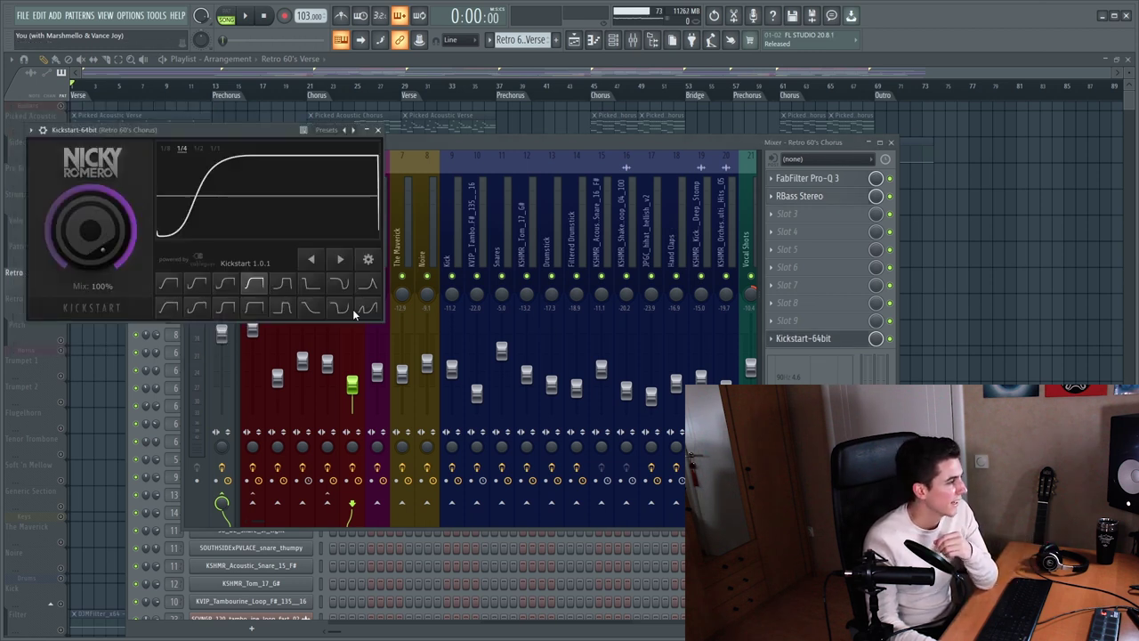
left_click(378, 132)
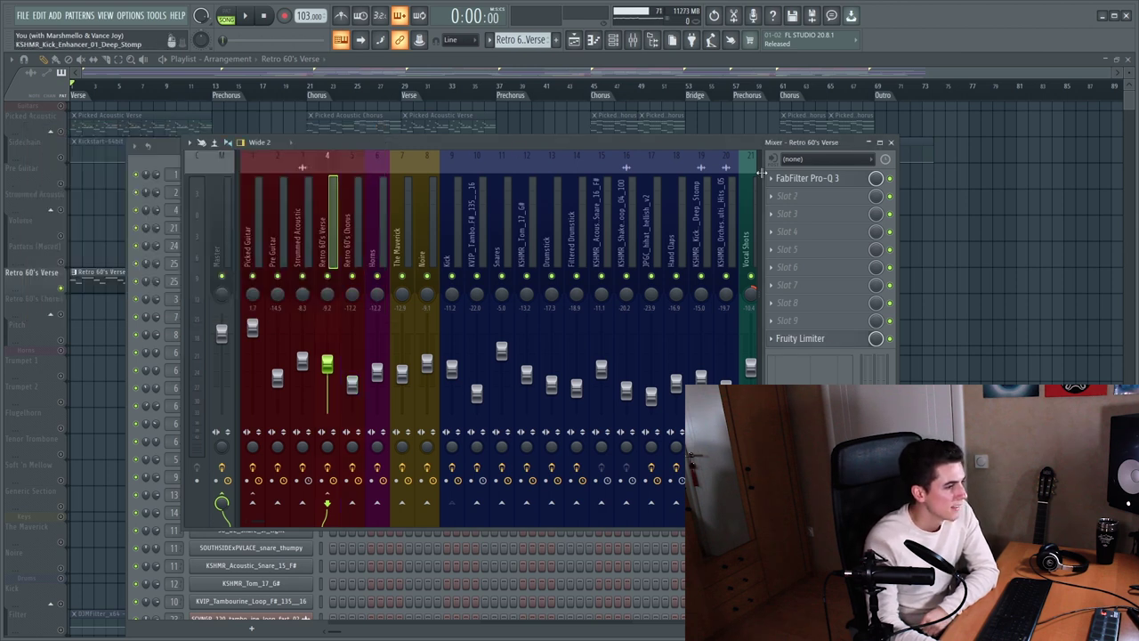
key("F9")
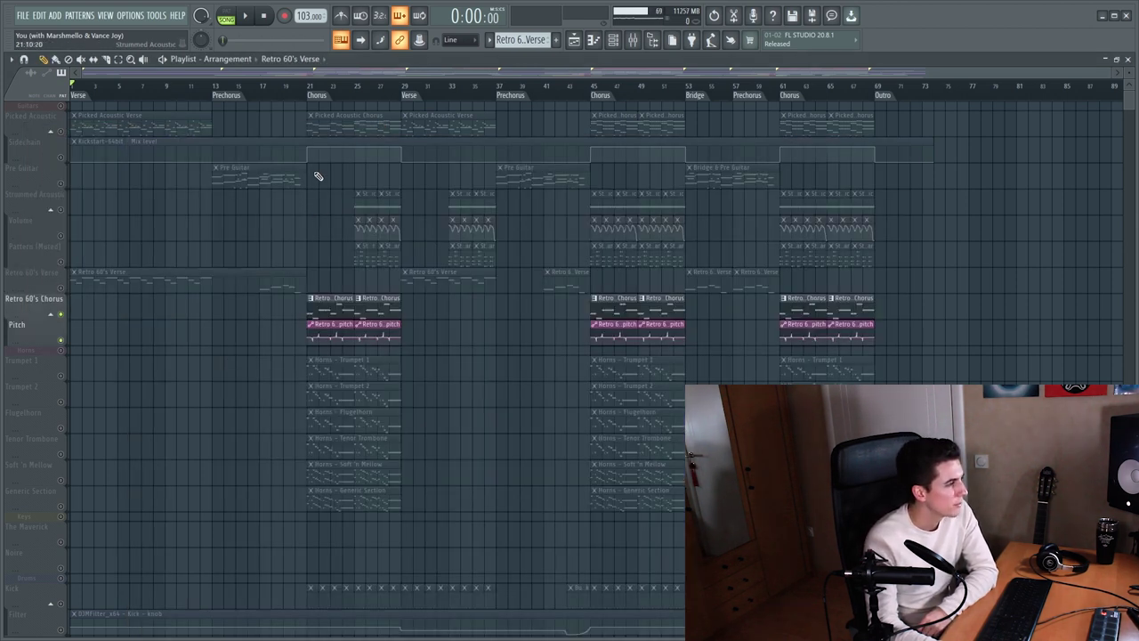
Zoom to the chorus at bar 21, mute the bass Pitch automation and replay it.
left_click_drag(313, 85, 370, 346)
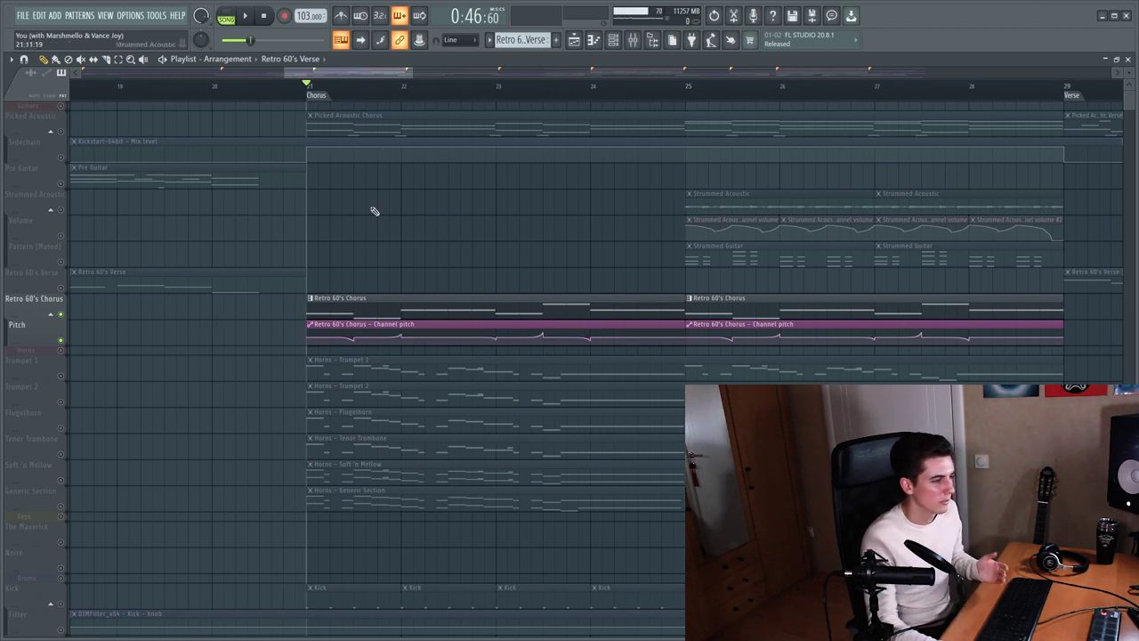
key("space")
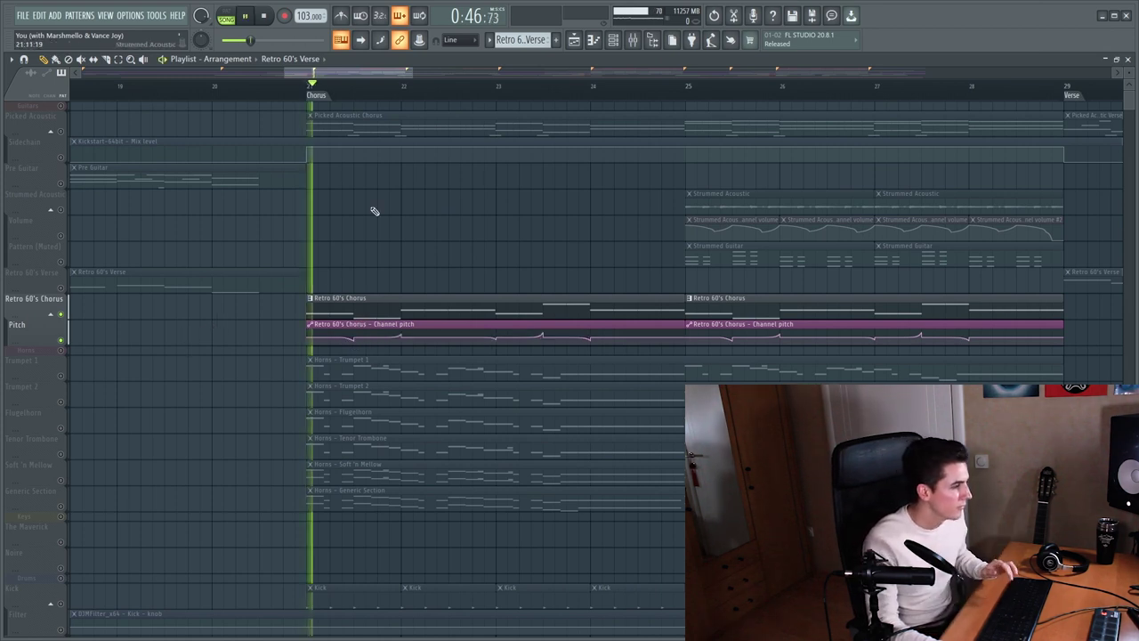
left_click(60, 340)
key("space")
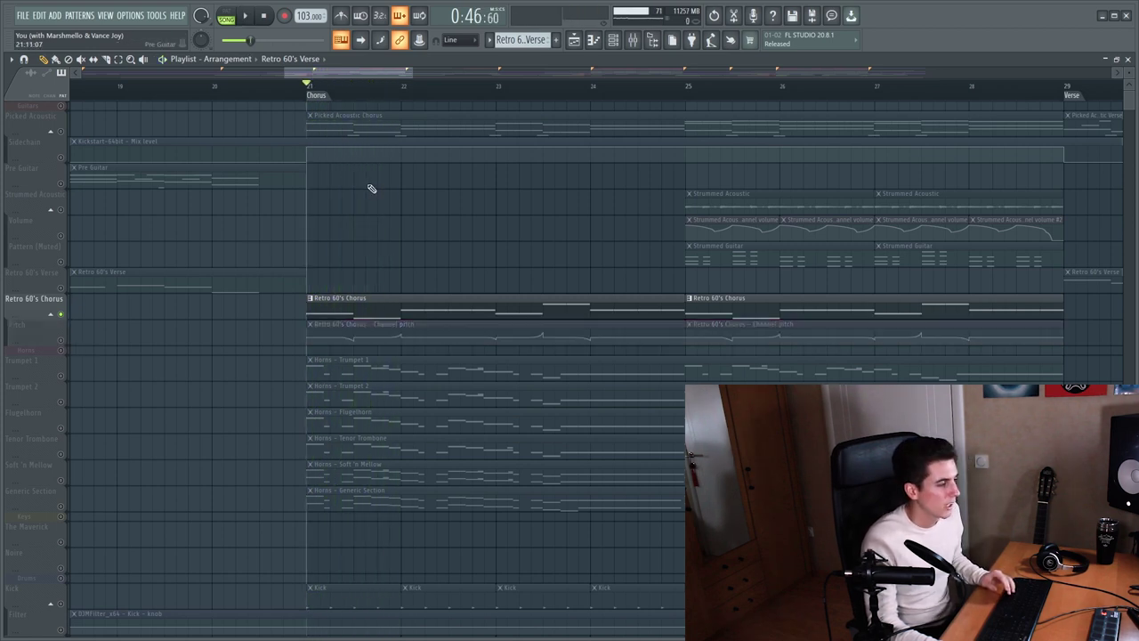
key("space")
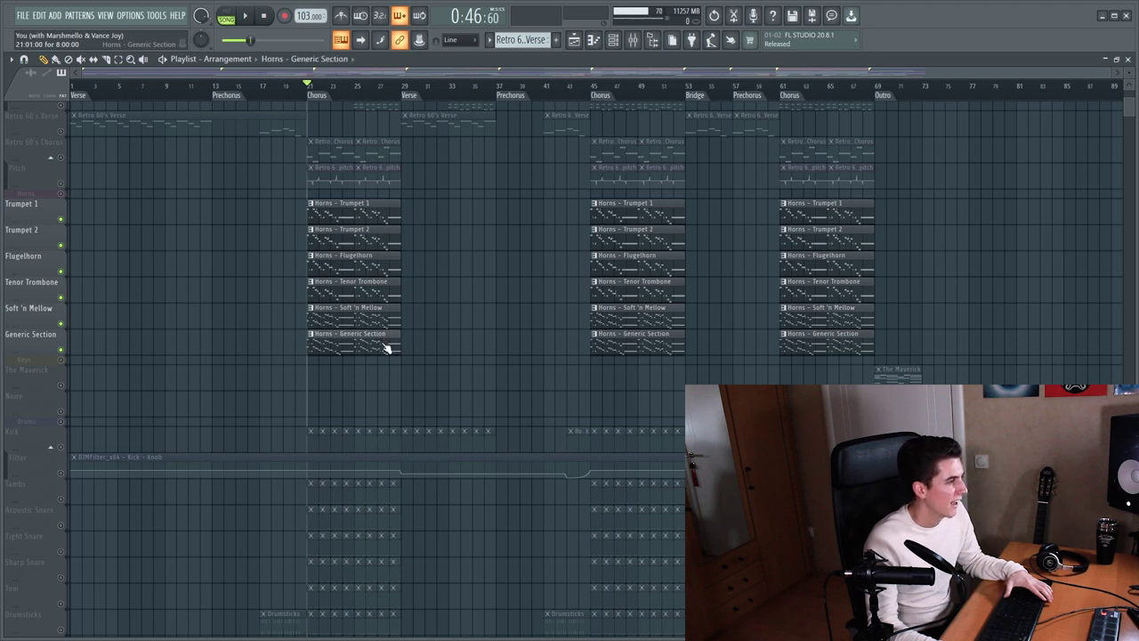
Play the Generic Section horn pattern in PAT mode, then check the Soft 'n Mellow notes.
double_click(381, 342)
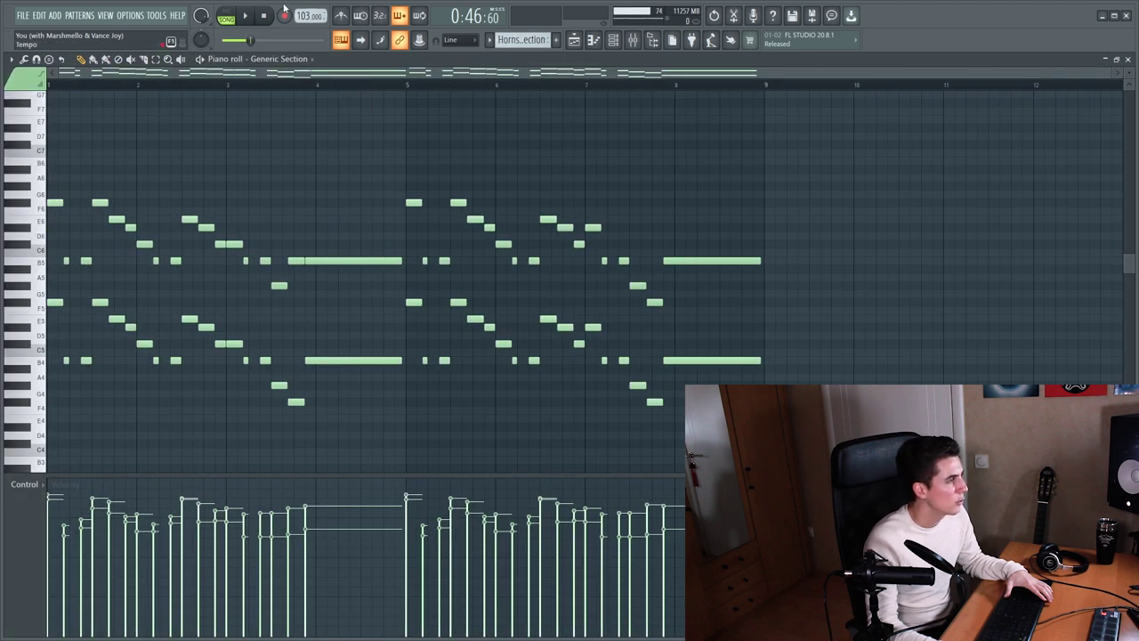
left_click(226, 18)
key("space")
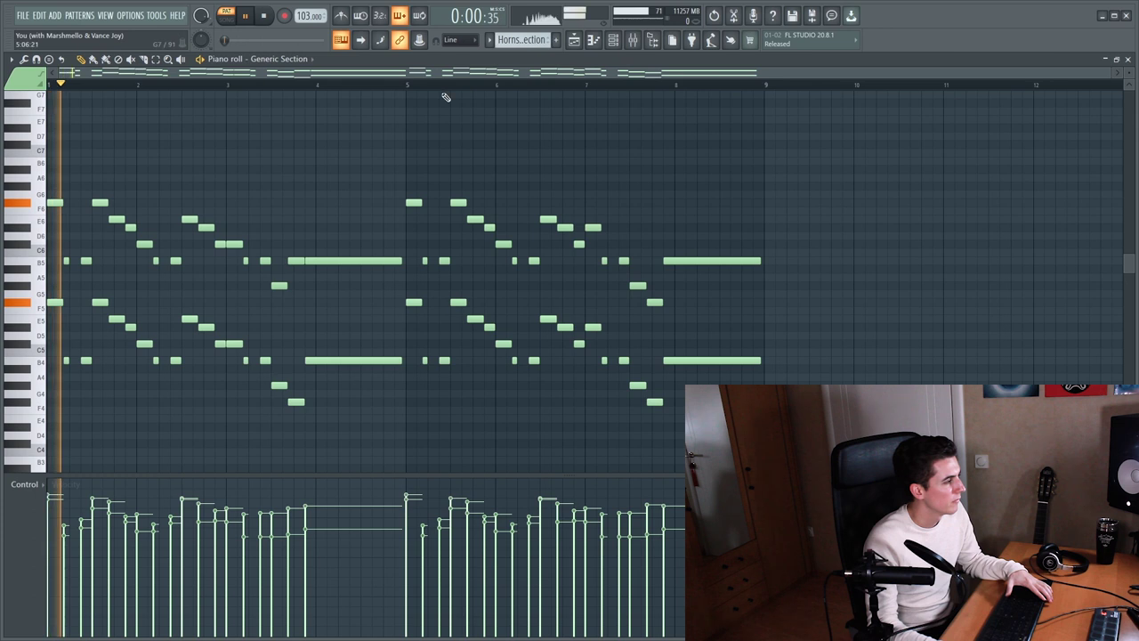
left_click(573, 41)
double_click(348, 313)
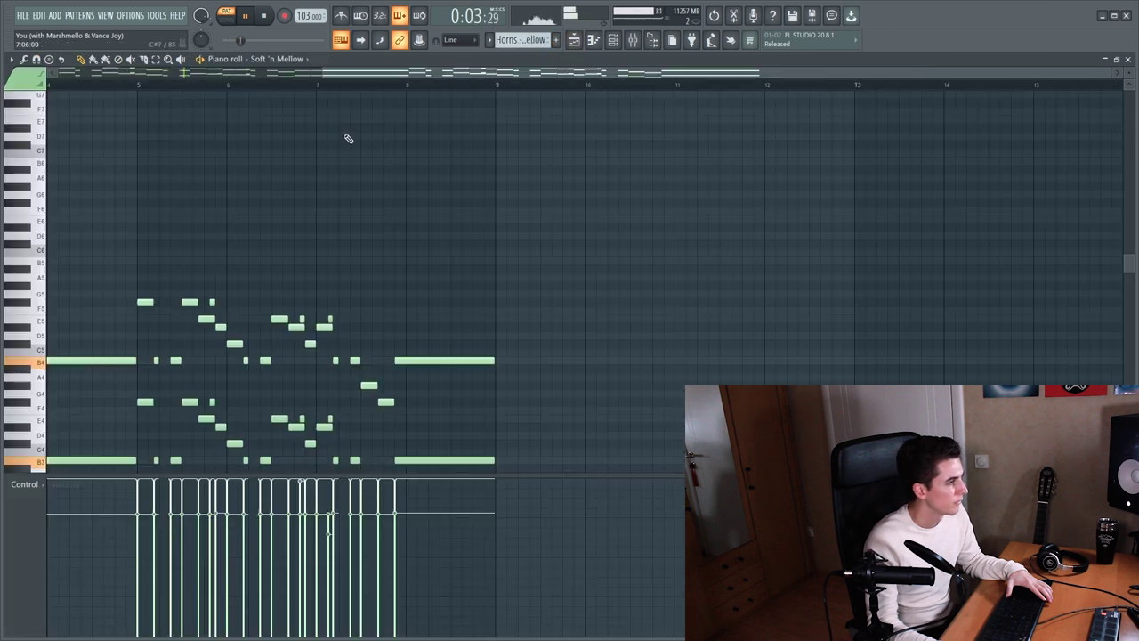
left_click(573, 41)
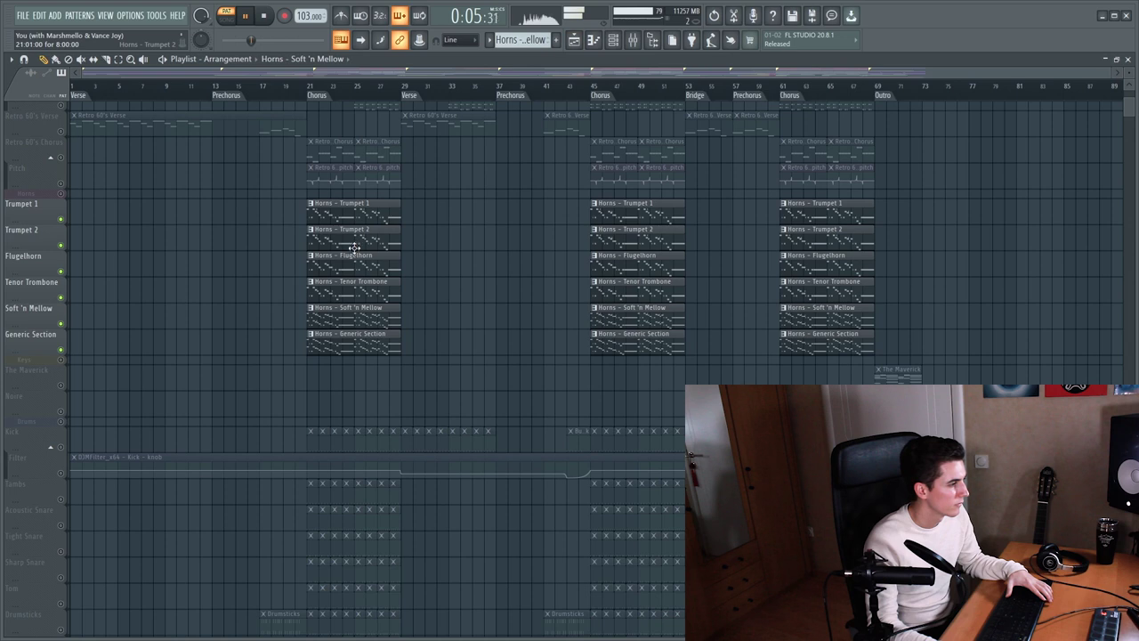
Check the Tenor Trombone notes, then play the Flugelhorn pattern.
double_click(330, 283)
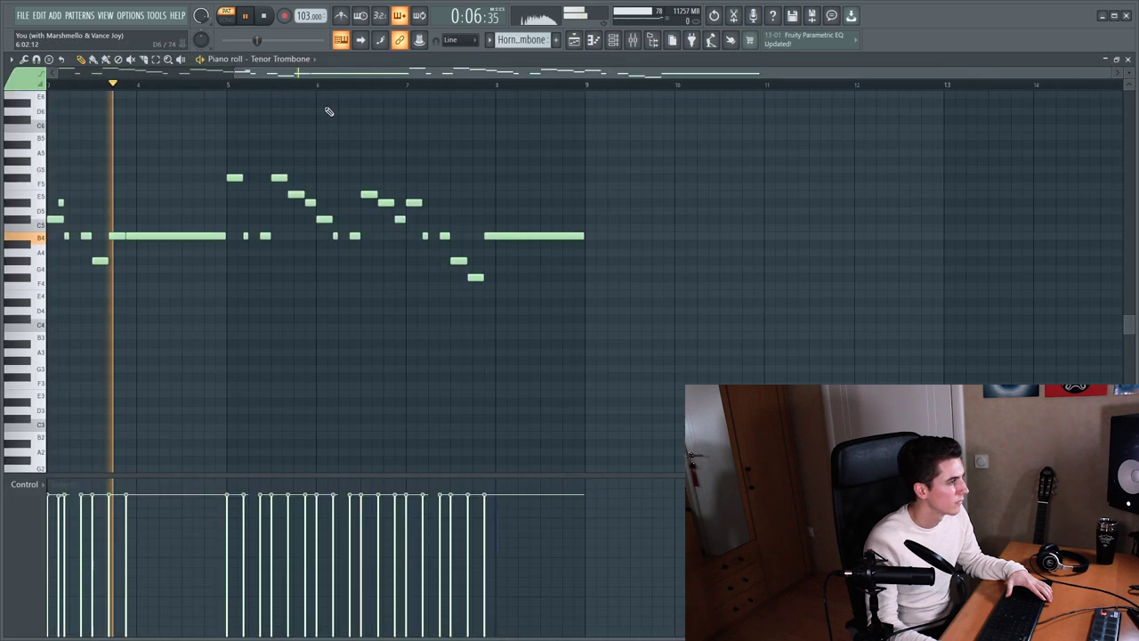
left_click(579, 41)
key("space")
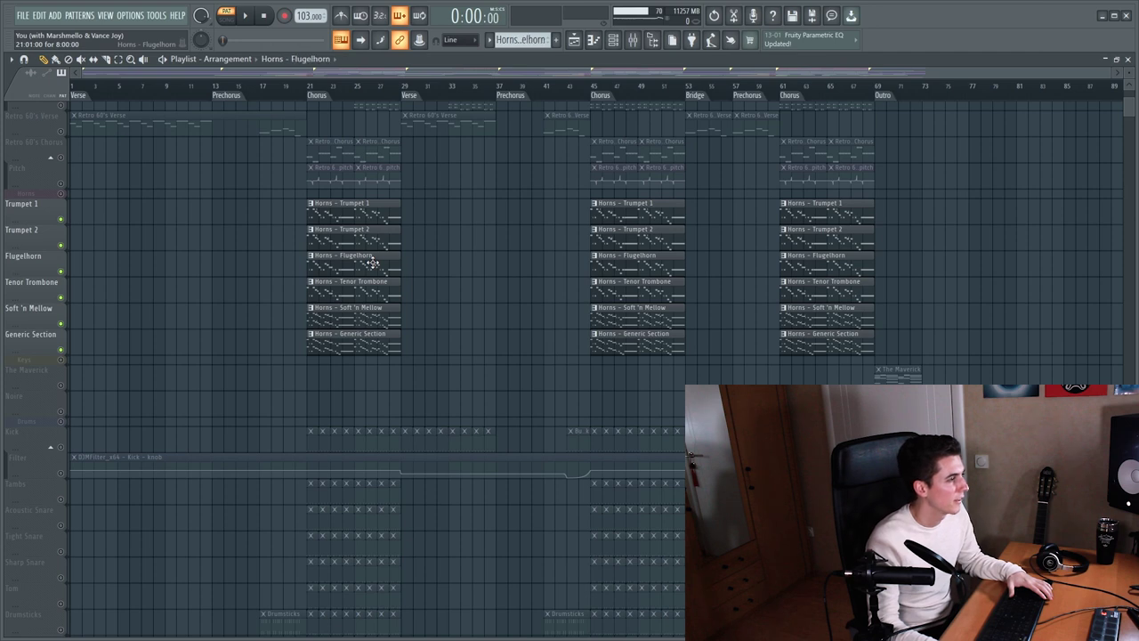
double_click(371, 261)
key("space")
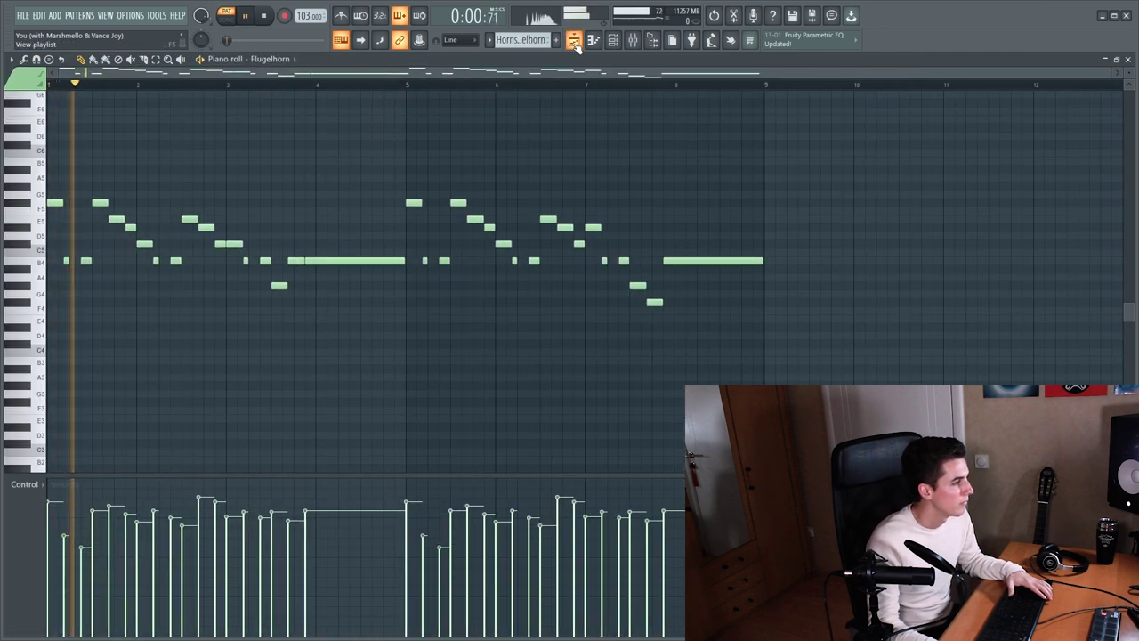
left_click(575, 41)
Check the Trumpet 2 notes, then open the Trumpet 1 pattern and stop playback.
double_click(349, 236)
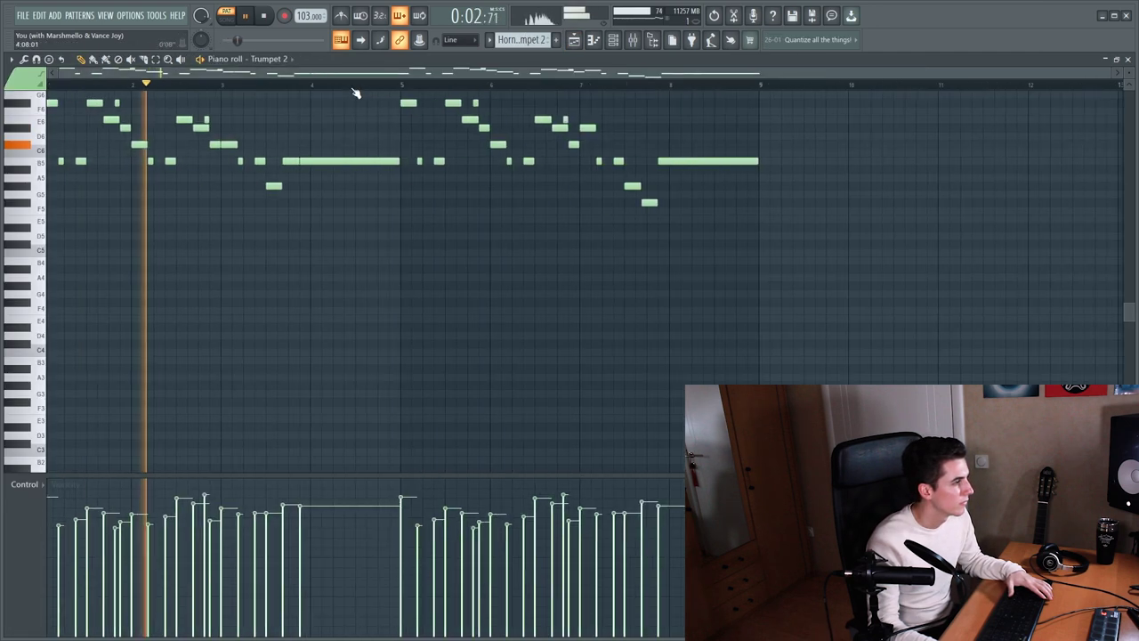
left_click(575, 40)
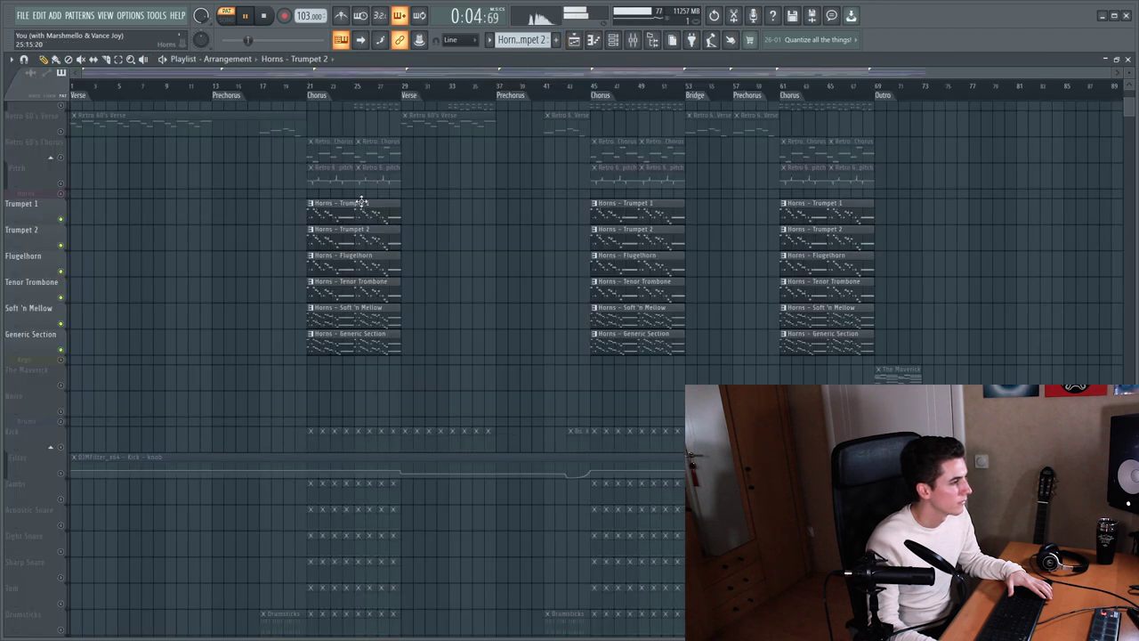
double_click(365, 208)
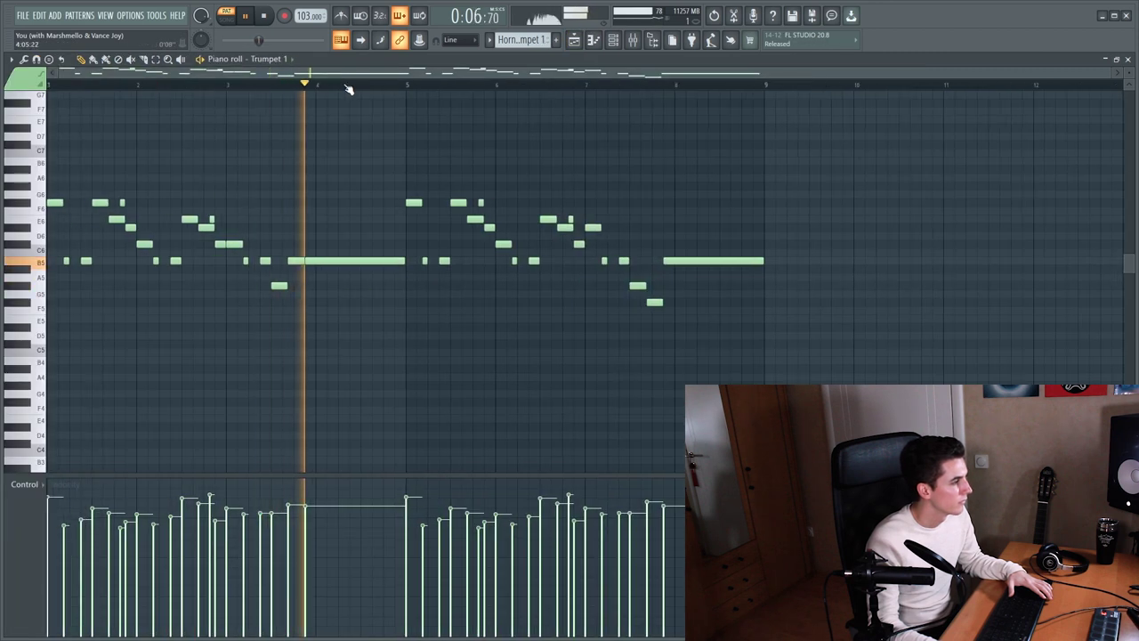
key("space")
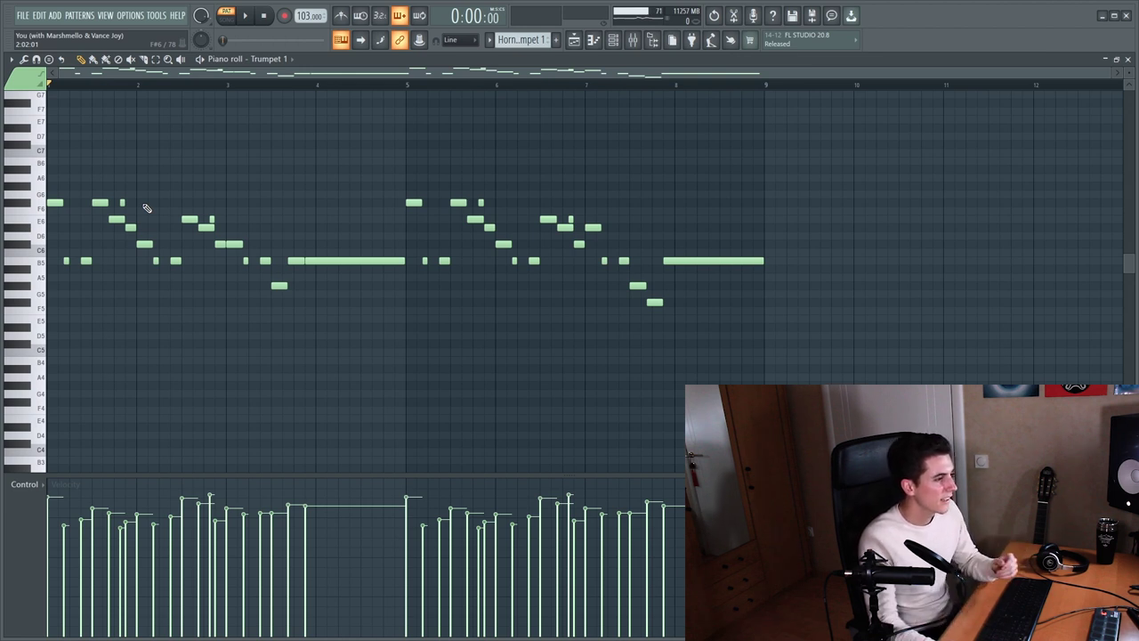
Show the Horns mixer track and review its SSLEChannel Stereo effect.
left_click(576, 39)
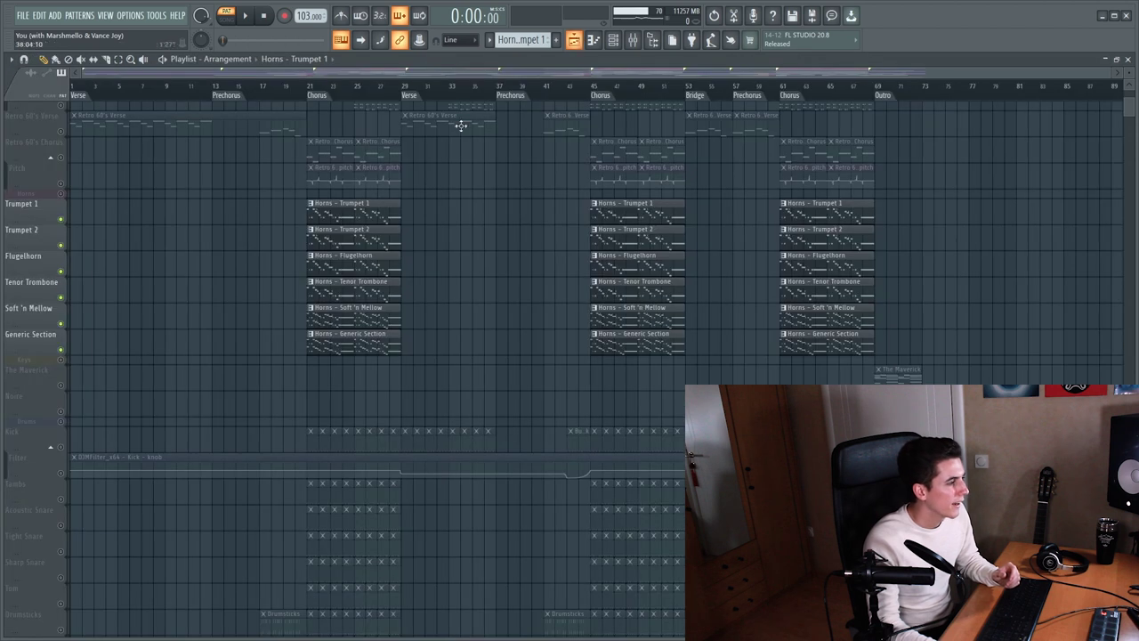
key("F9")
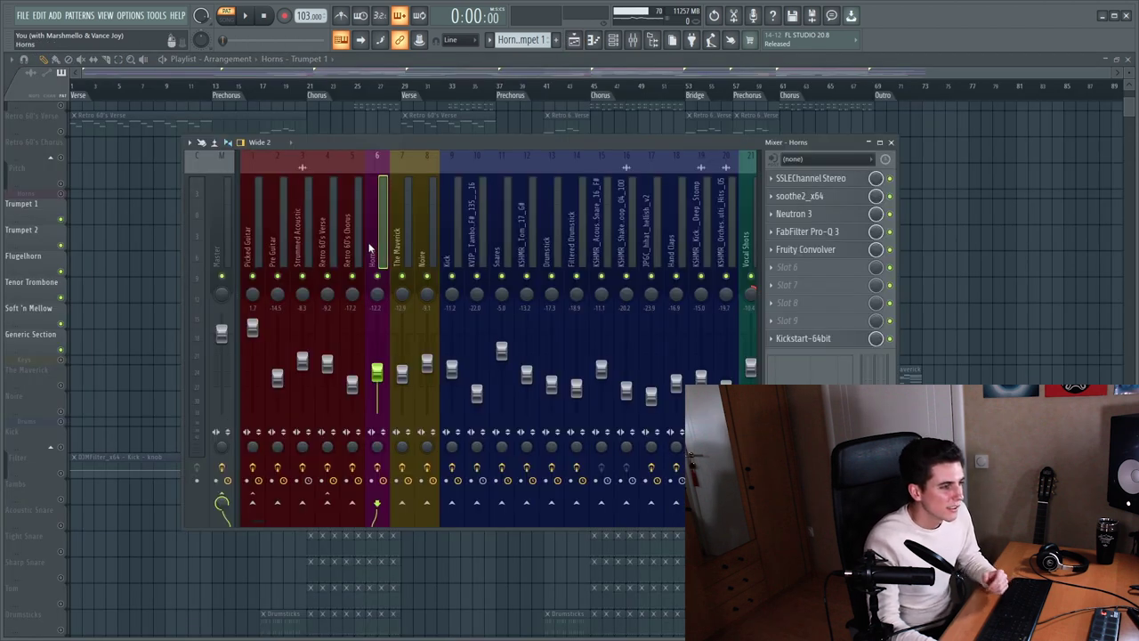
left_click(810, 178)
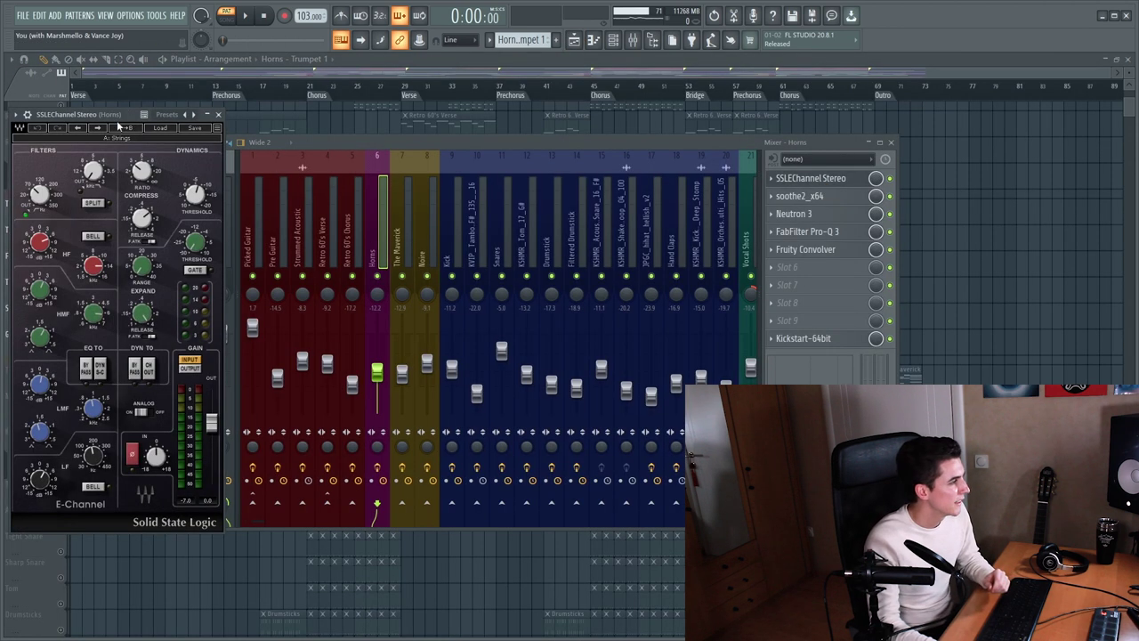
left_click_drag(115, 119, 120, 116)
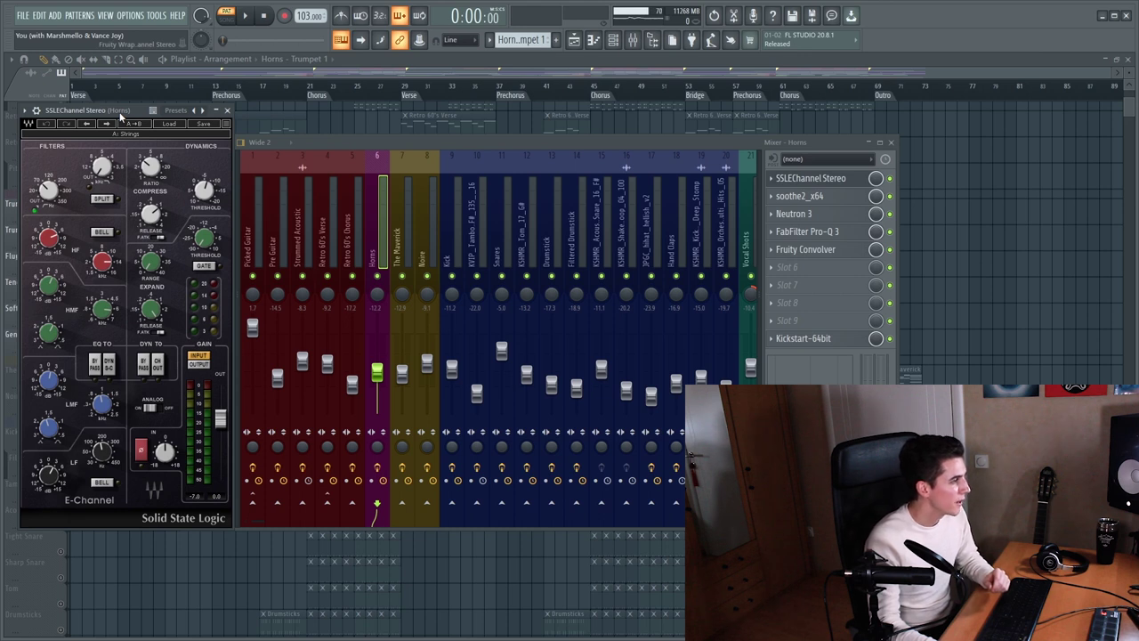
left_click(227, 110)
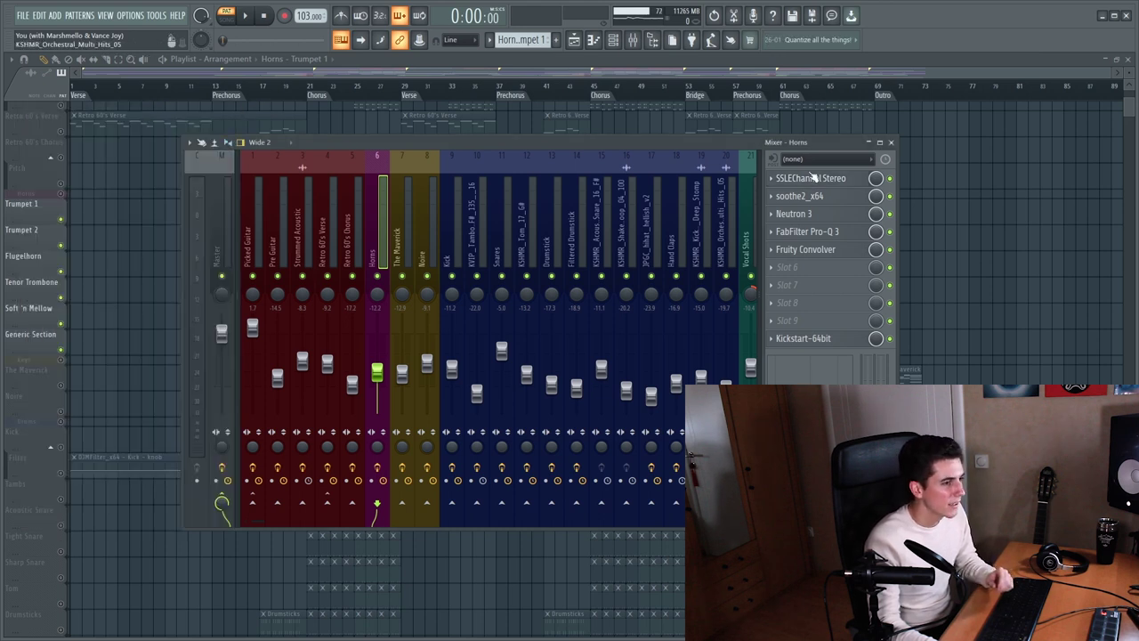
Review soothe2, Neutron 3's compressor module and FabFilter Pro-Q 3 on the Horns track.
left_click(799, 196)
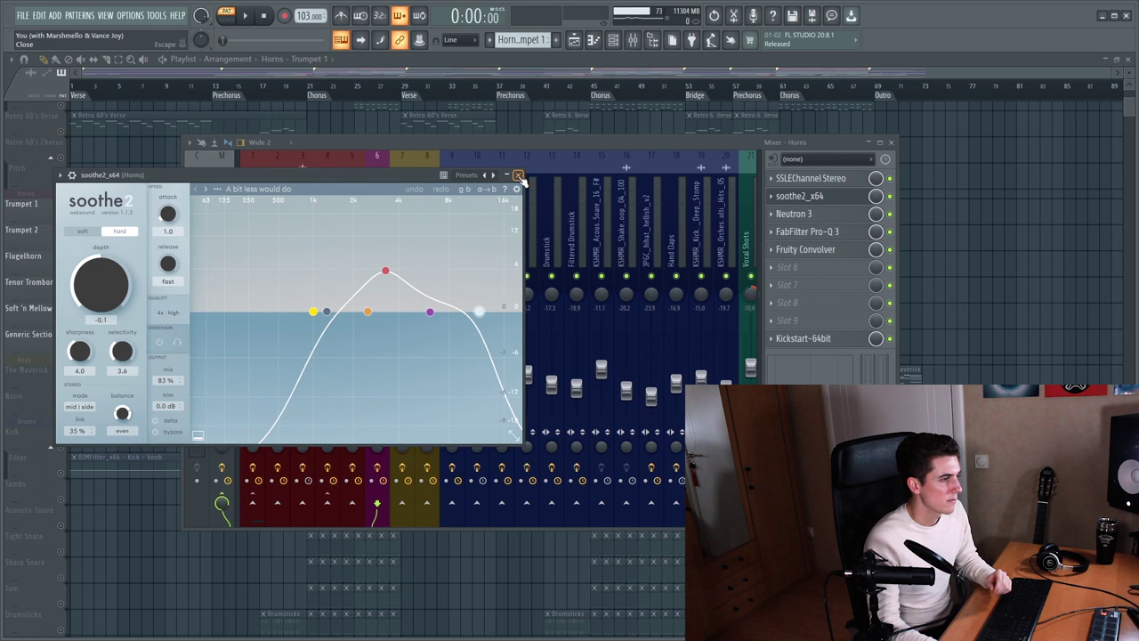
left_click(517, 174)
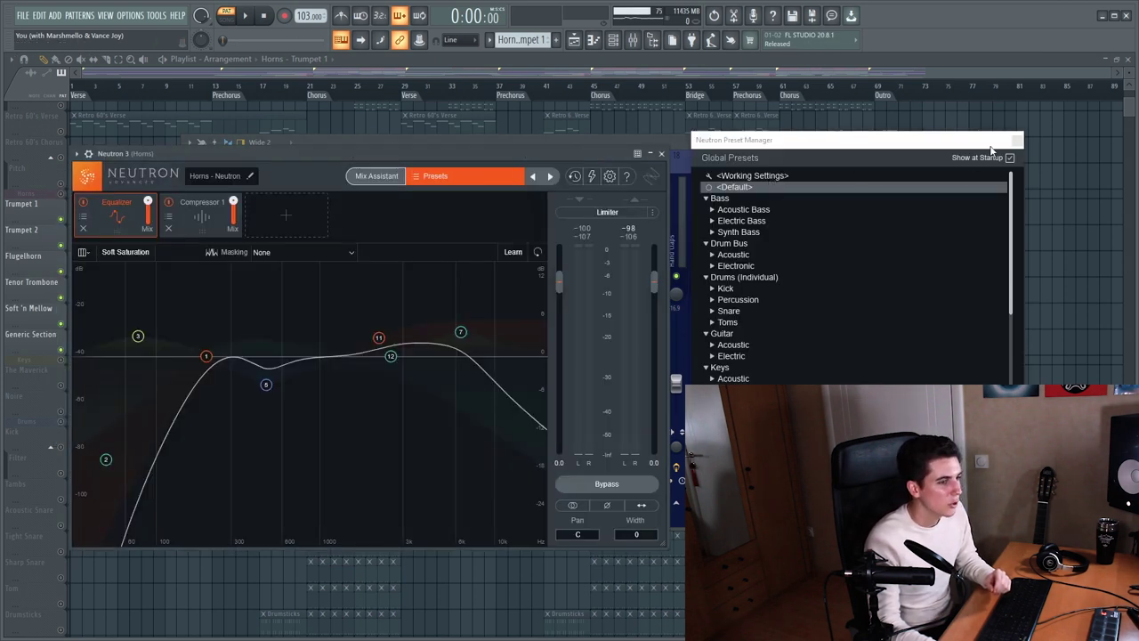
left_click(198, 215)
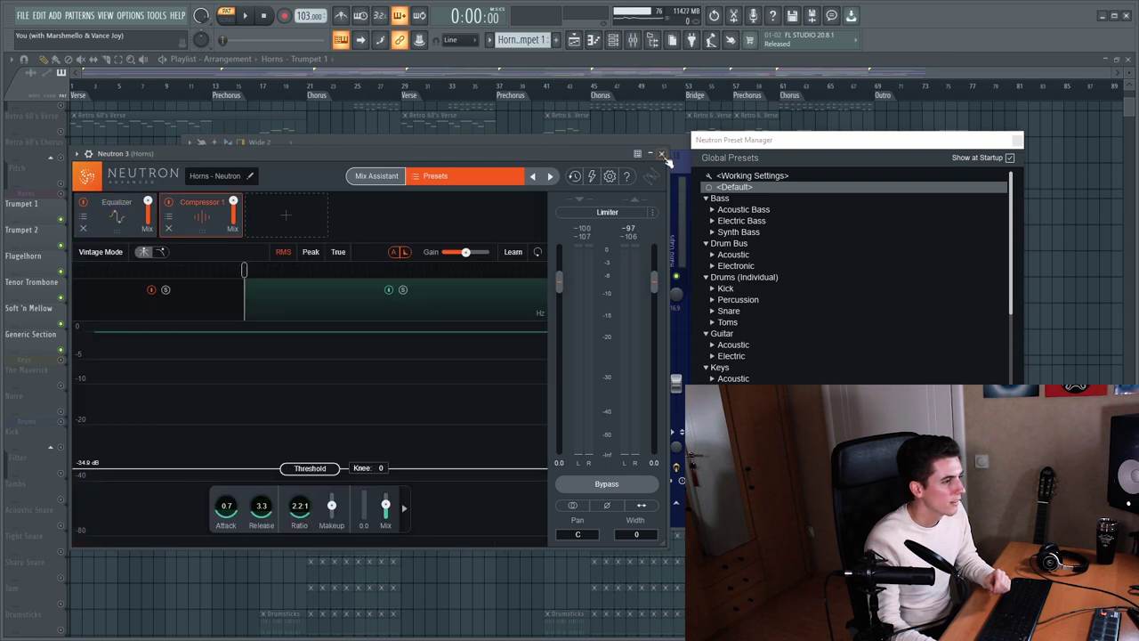
left_click(662, 154)
left_click(804, 233)
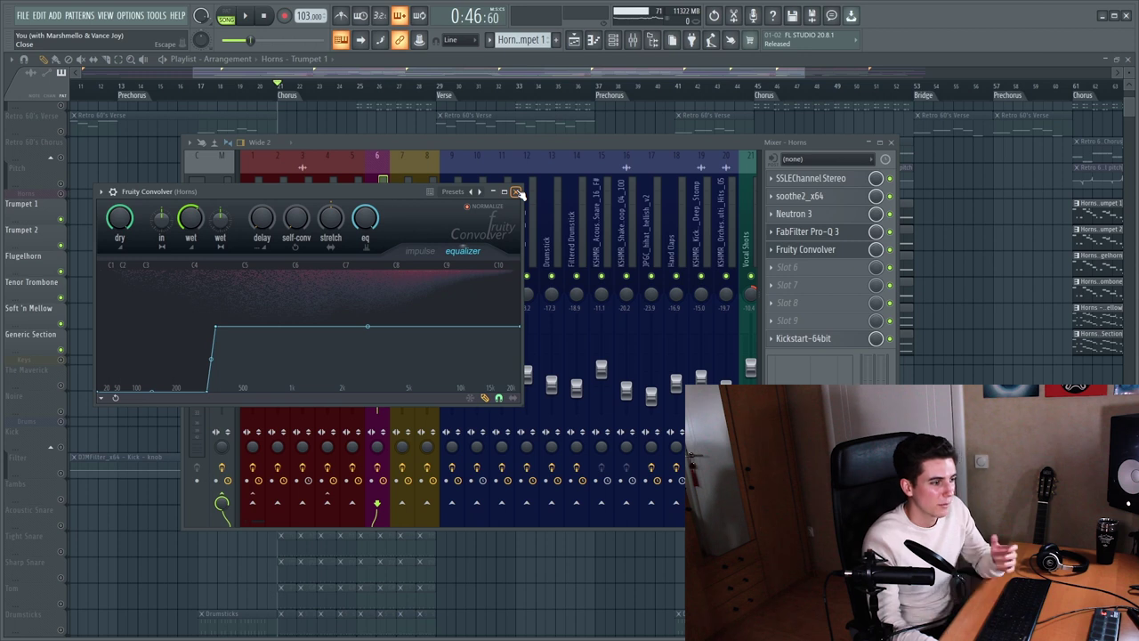
Close Fruity Convolver and open the Horns track's Kickstart ducking effect.
left_click(517, 192)
left_click(805, 338)
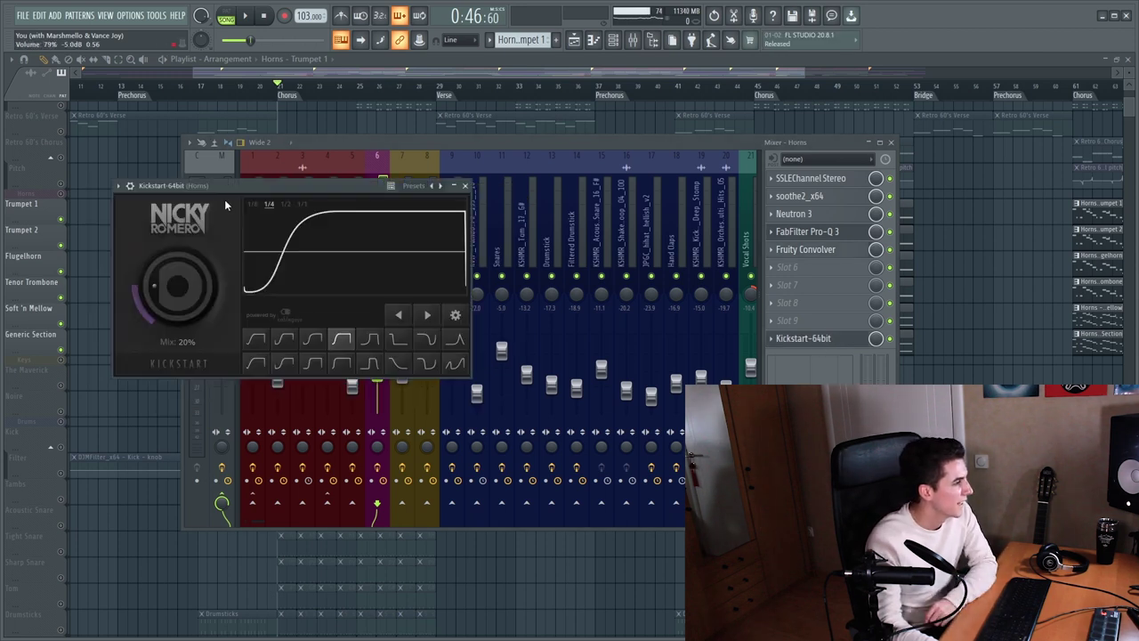
left_click_drag(225, 190, 240, 186)
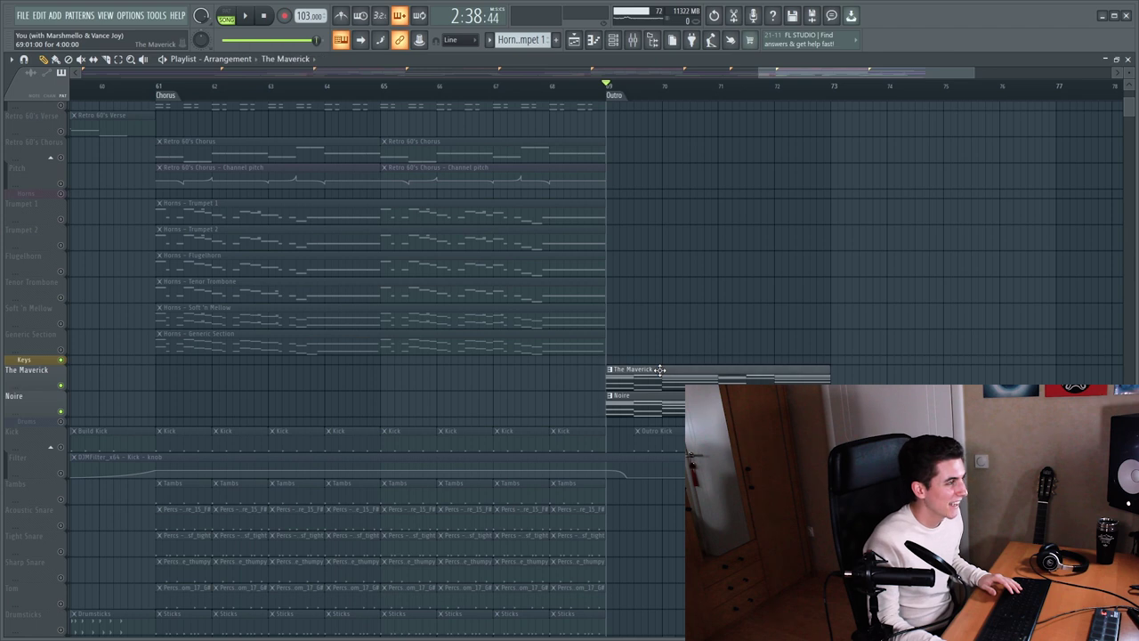
Play The Maverick pattern in PAT mode and open its Kontakt instrument.
left_click(658, 369)
left_click(228, 17)
key("space")
key("F6")
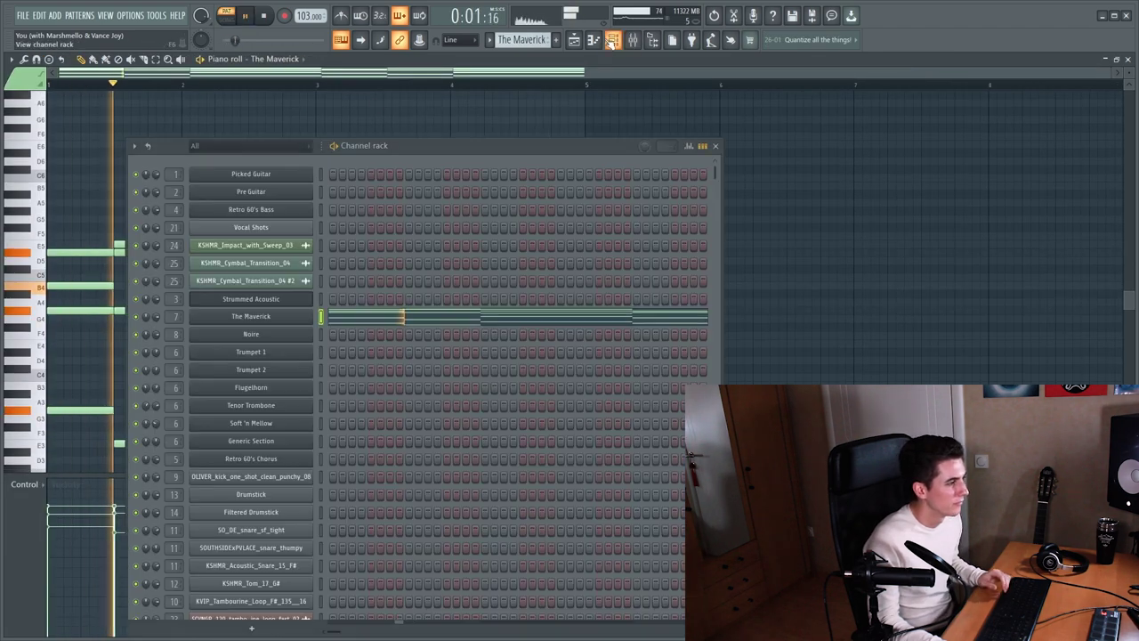
left_click(256, 317)
left_click_drag(621, 167, 637, 139)
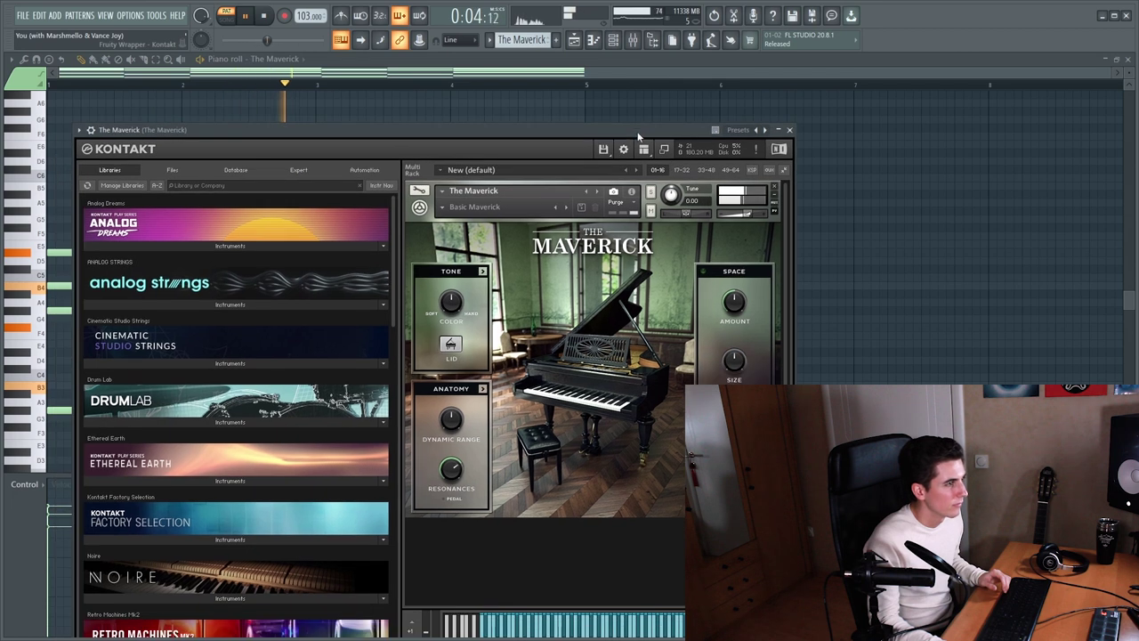
key("F5")
Return to The Maverick piano roll and open the Noire Kontakt instrument.
key("F7")
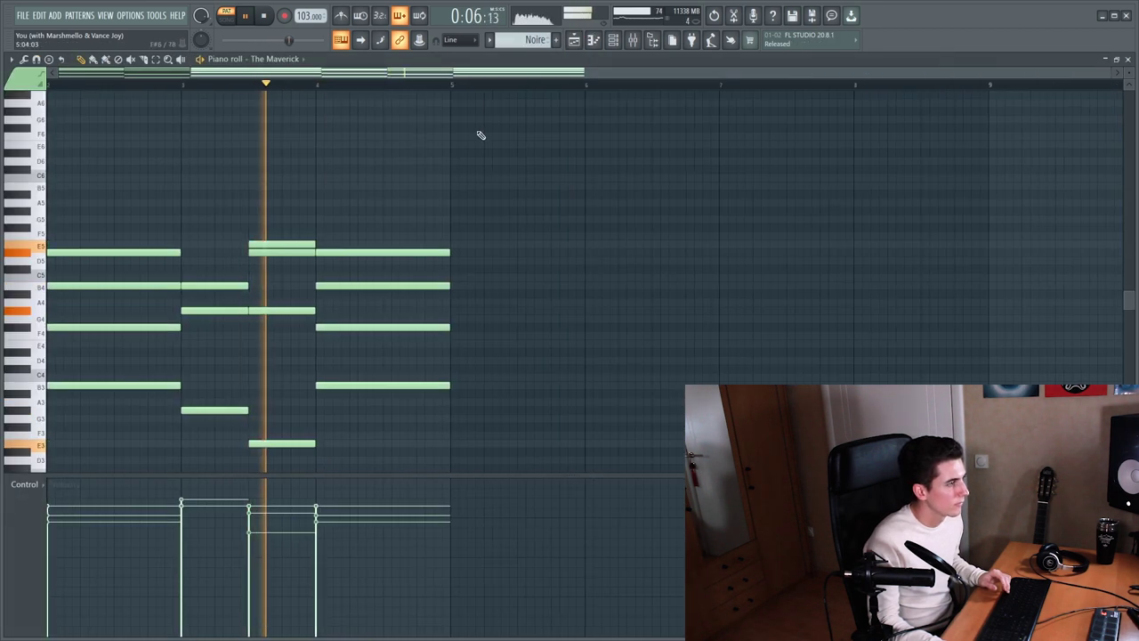
key("F6")
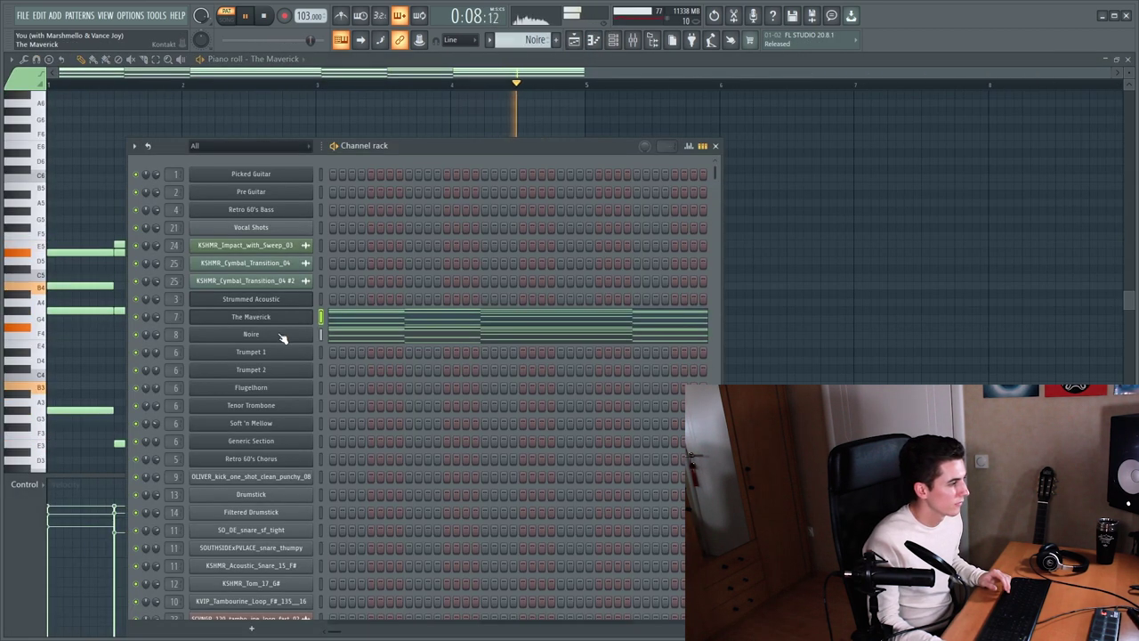
left_click(283, 333)
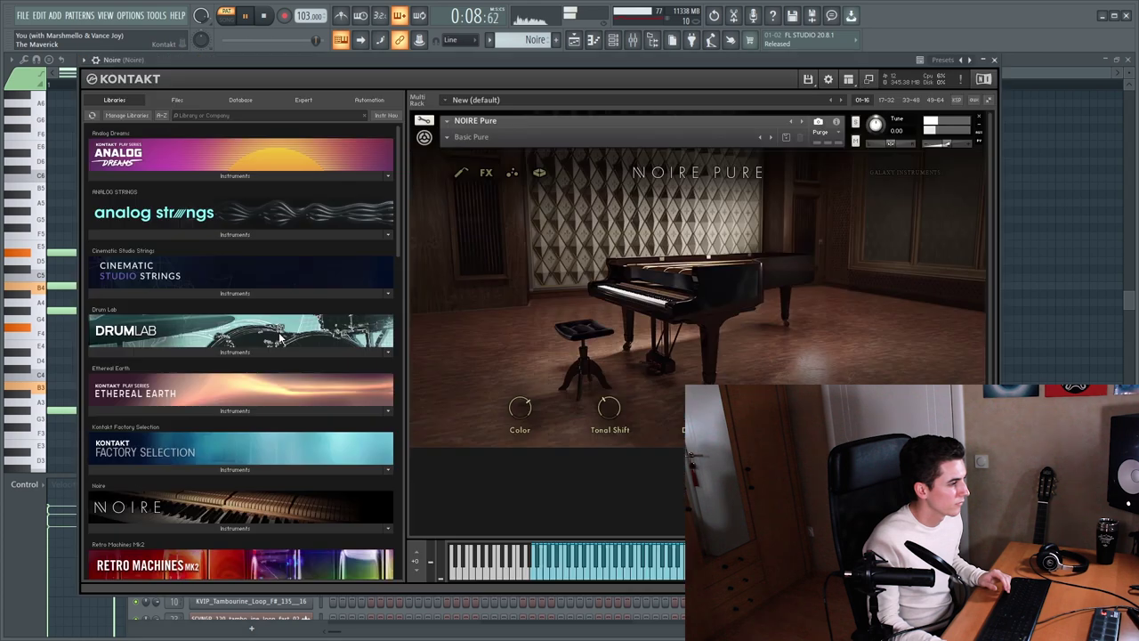
Stop playback and review soothe2 and Fruity Convolver on The Maverick mixer track.
left_click(615, 42)
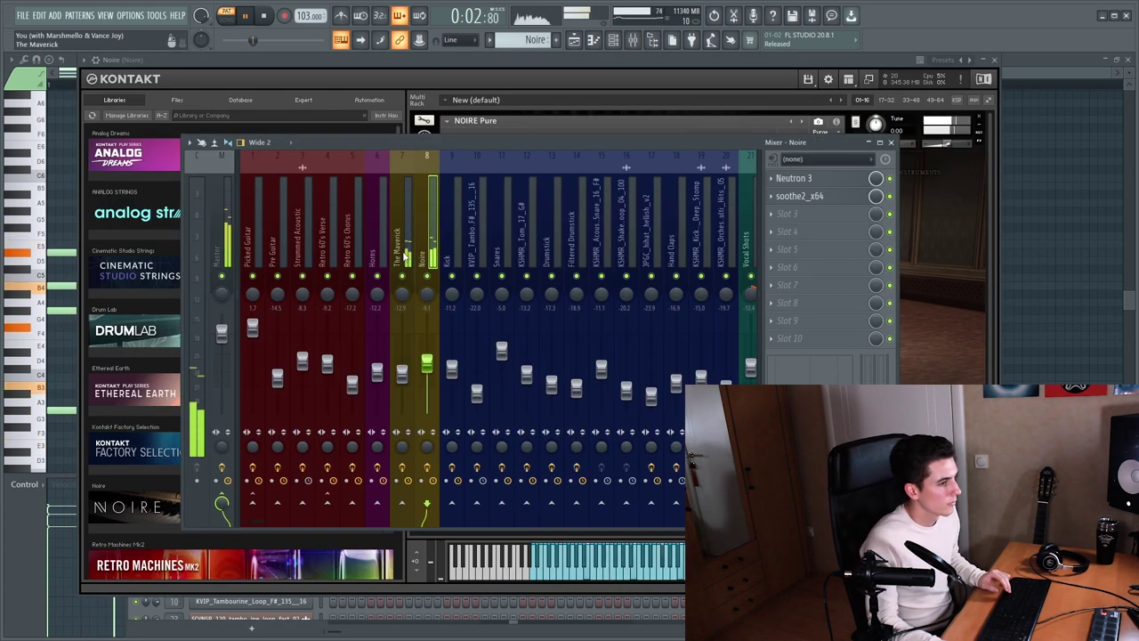
key("space")
left_click(405, 258)
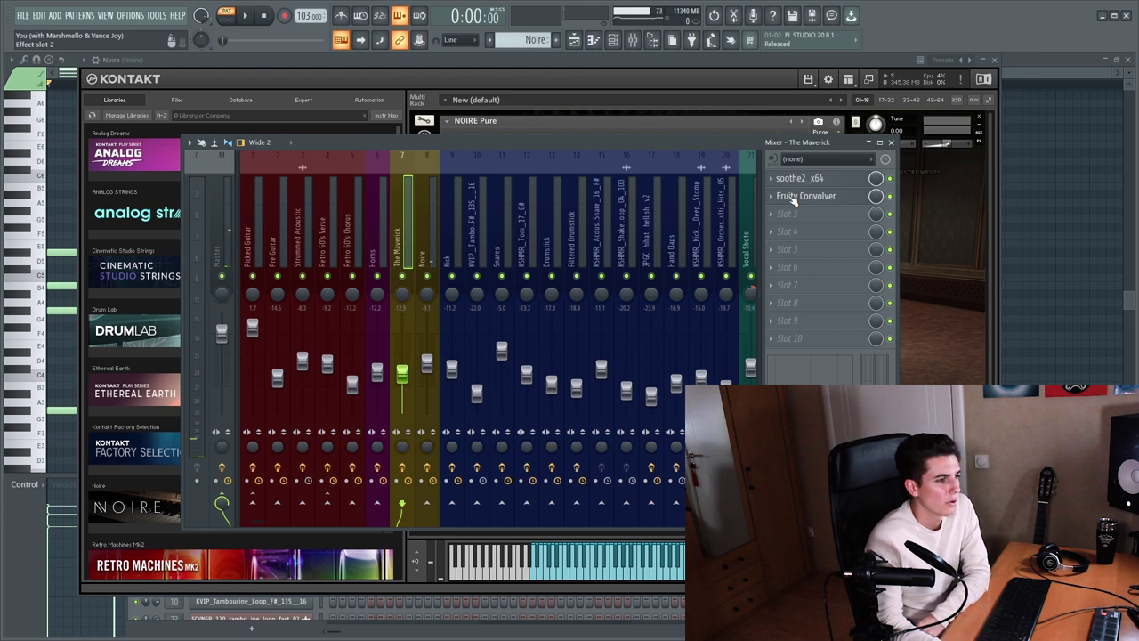
left_click(801, 179)
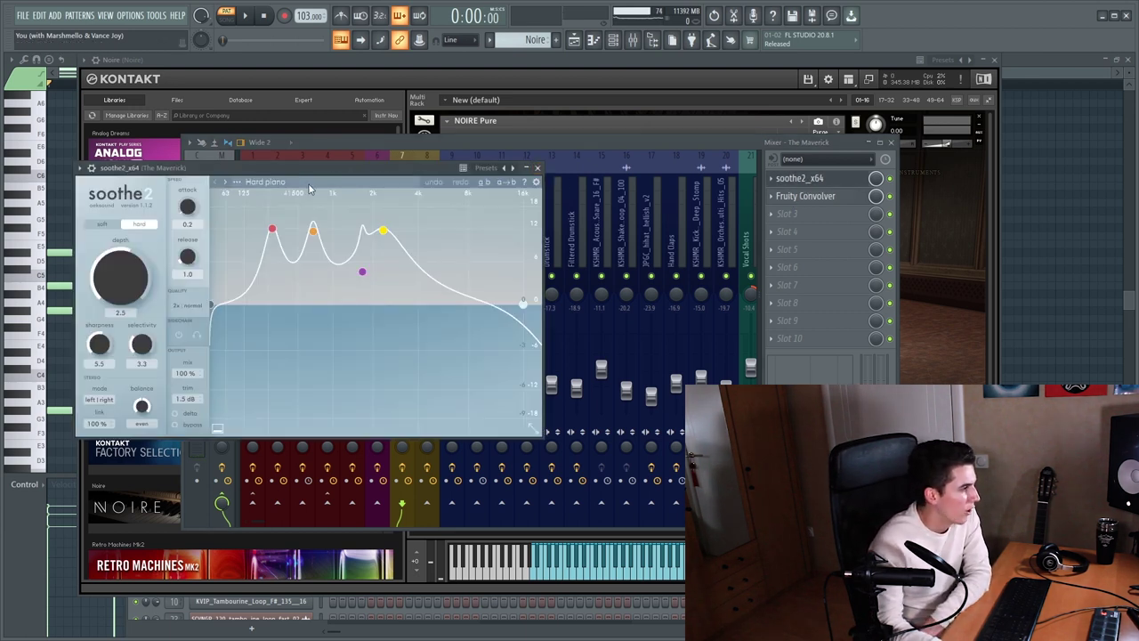
left_click(538, 169)
left_click(810, 196)
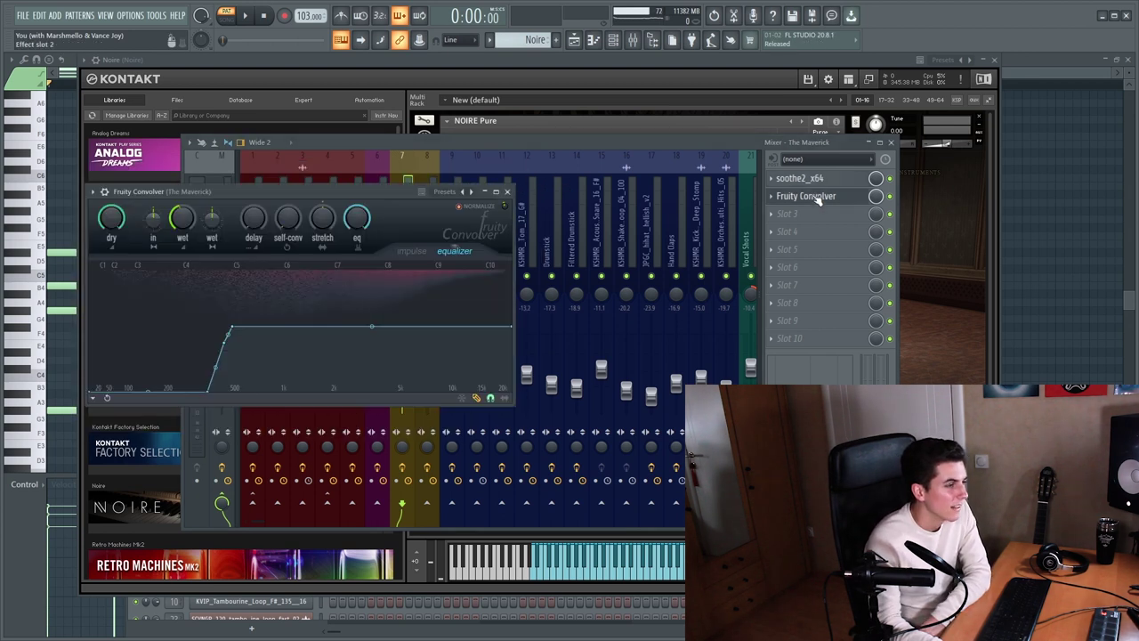
left_click(507, 192)
Review Neutron 3 and soothe2 on the Noire mixer track.
left_click(428, 217)
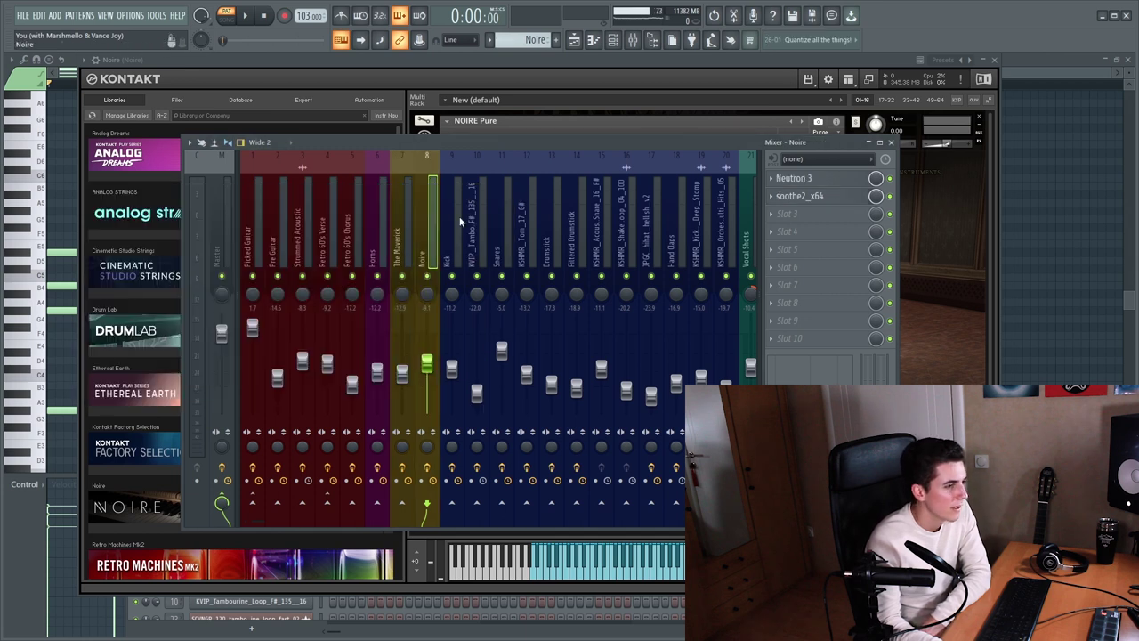
left_click(797, 178)
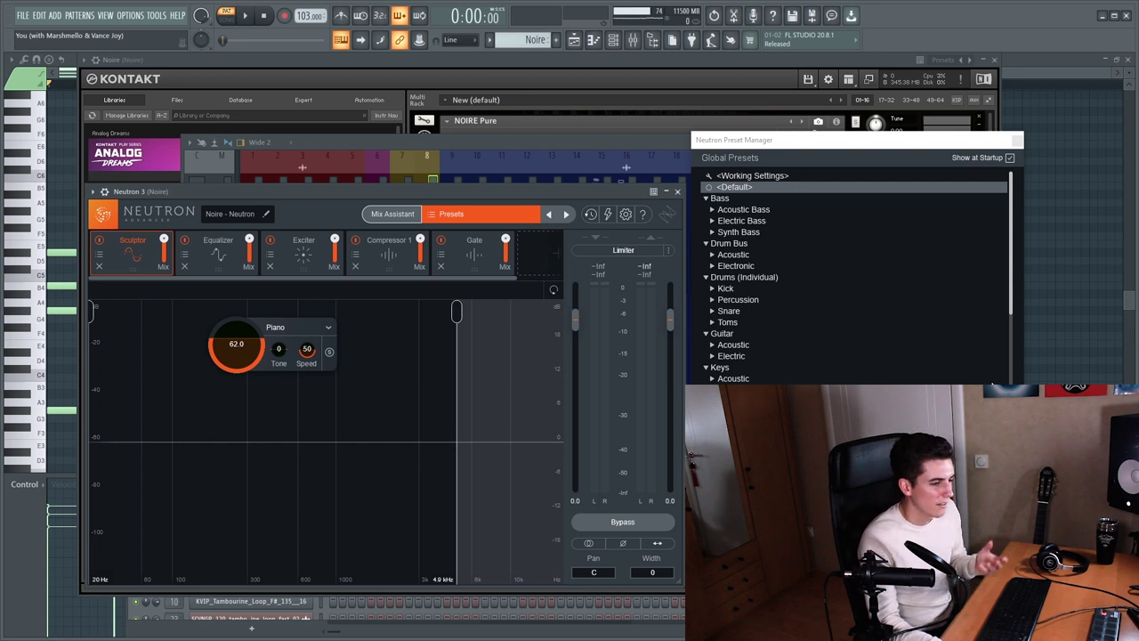
left_click(677, 191)
left_click(799, 195)
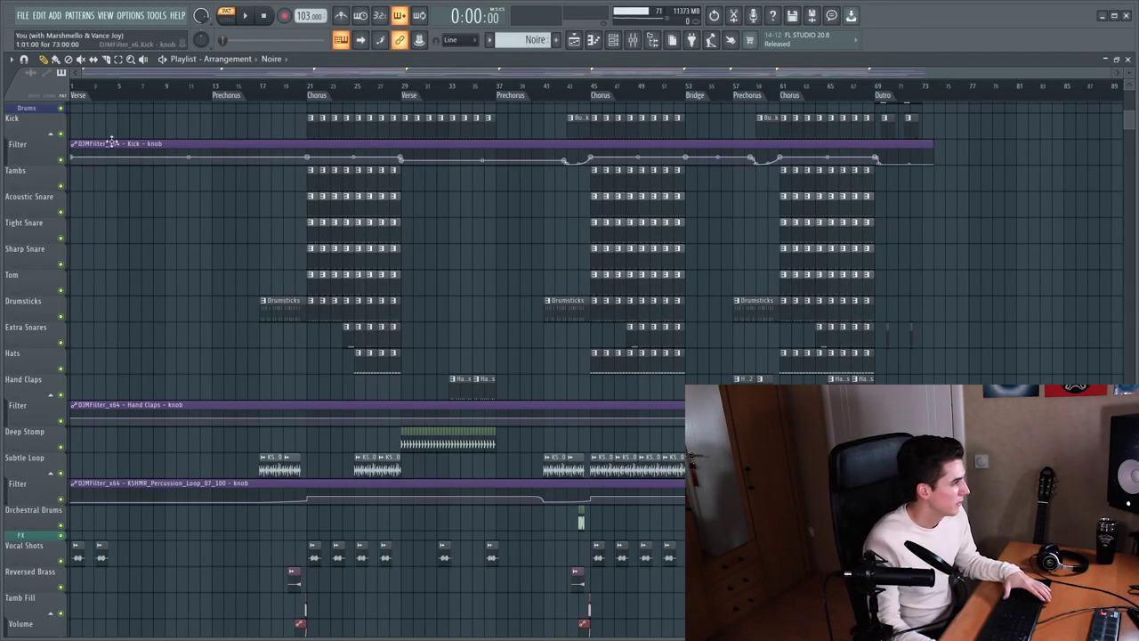
Solo the Kick track with its Filter automation and play from bar 21.
right_click(62, 134)
left_click(63, 159)
left_click(309, 82)
key("space")
Inspect the Kick clip's notes and the kick sample's channel settings, then stop playback.
double_click(315, 128)
key("F6")
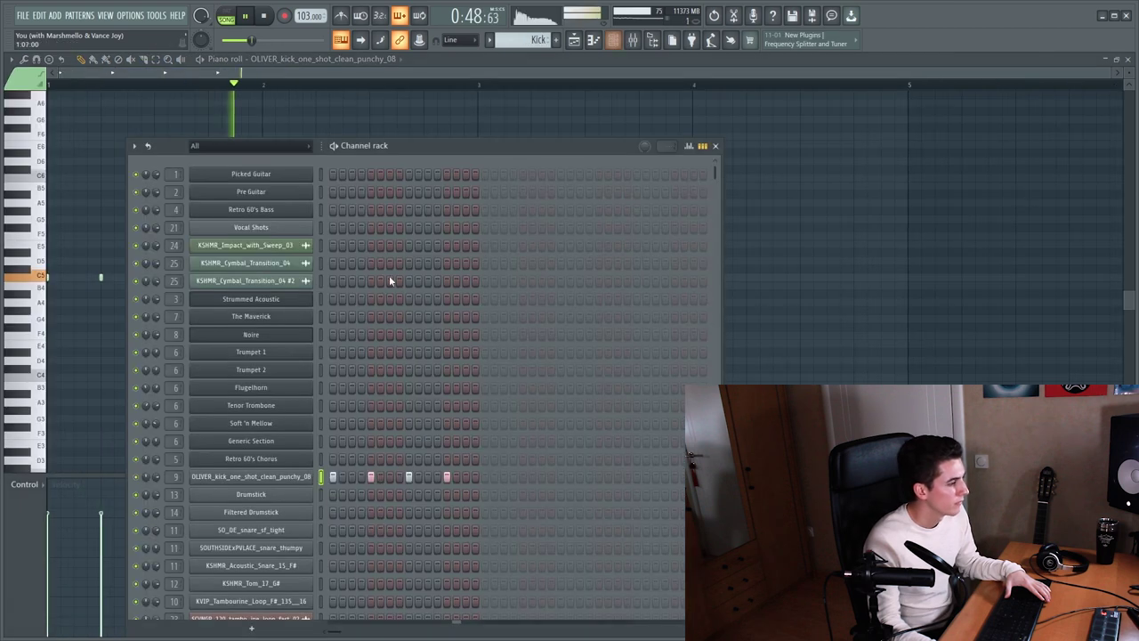
left_click(267, 478)
key("space")
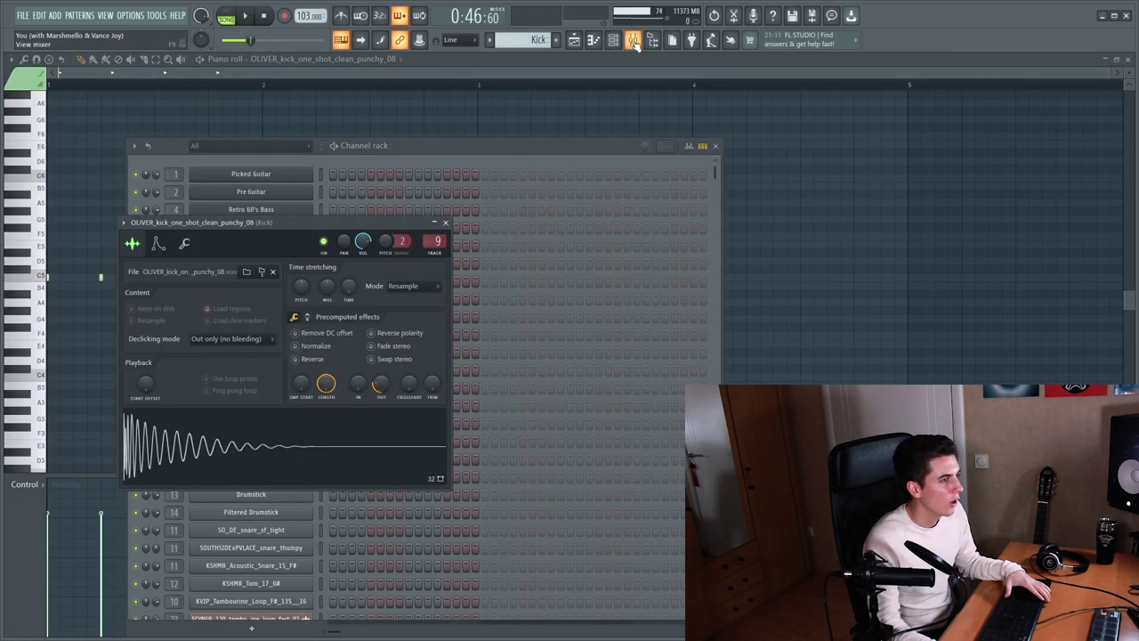
In the Mixer, check The Glue on the Kick insert, then show its FabFilter Pro-Q 3.
left_click(632, 41)
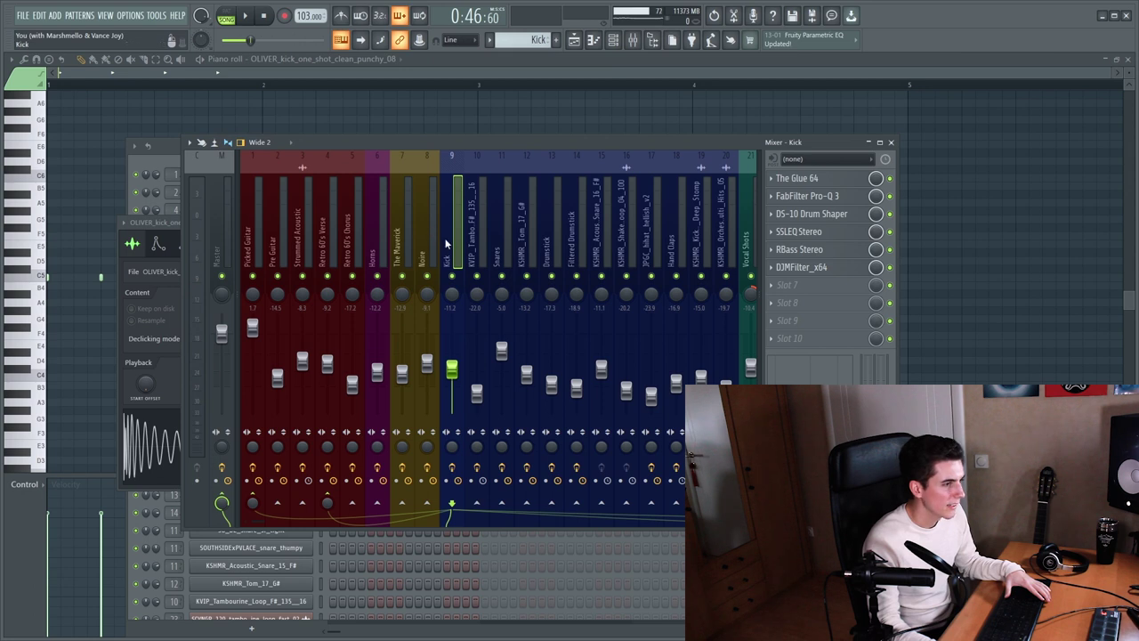
left_click(796, 180)
left_click(797, 182)
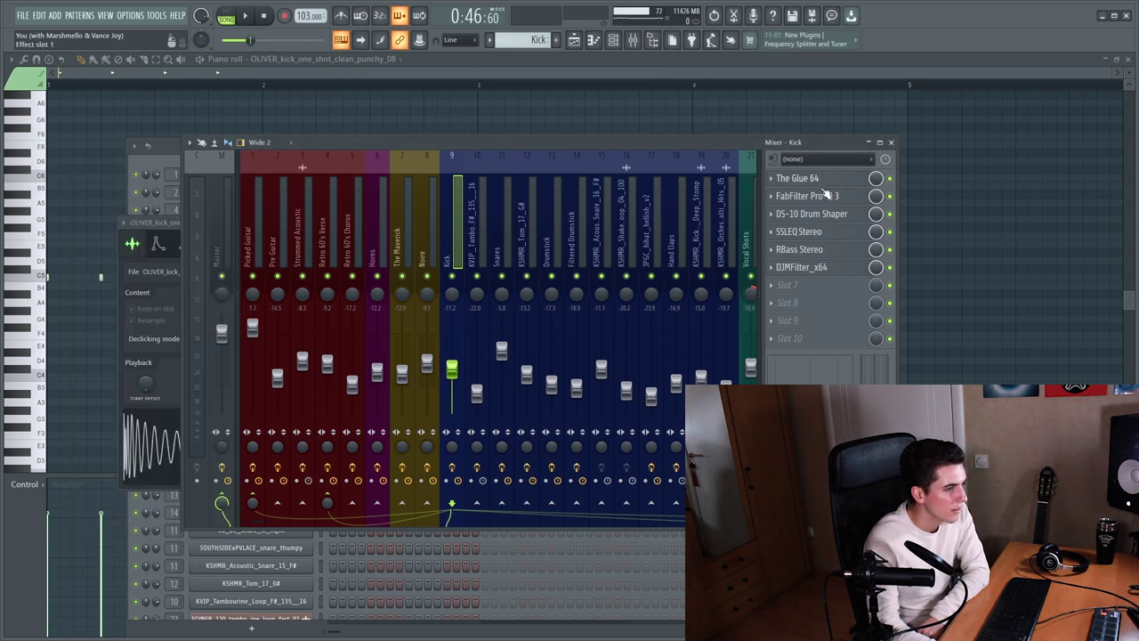
left_click(828, 195)
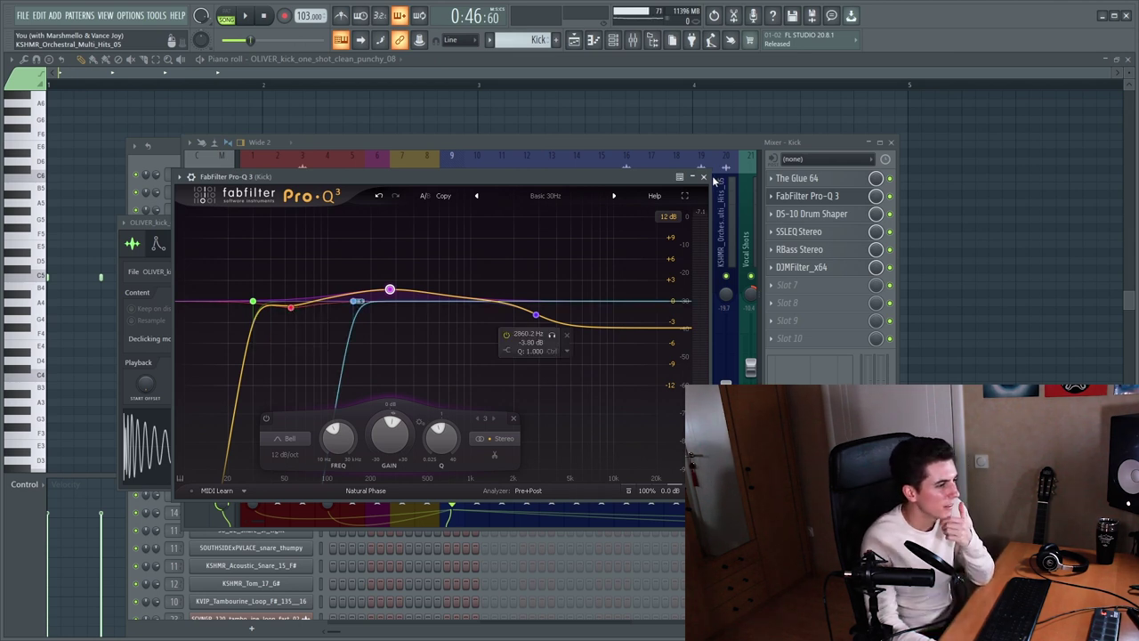
Review the Kick's DS-10 Drum Shaper and SSLEQ Stereo settings, closing each.
left_click(812, 214)
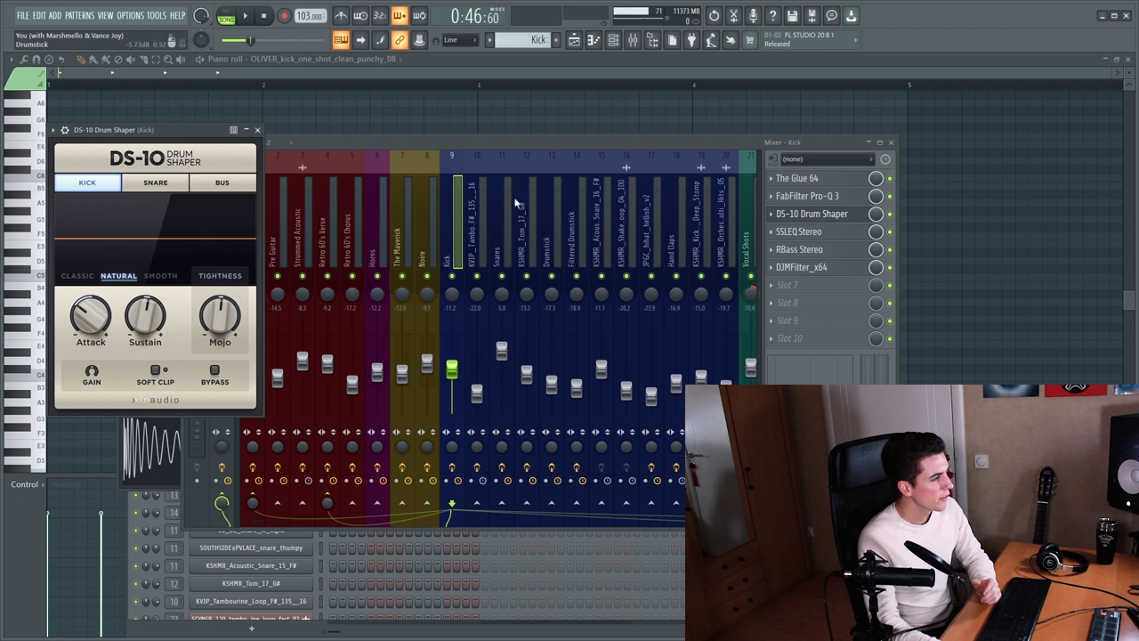
left_click(257, 130)
left_click(798, 231)
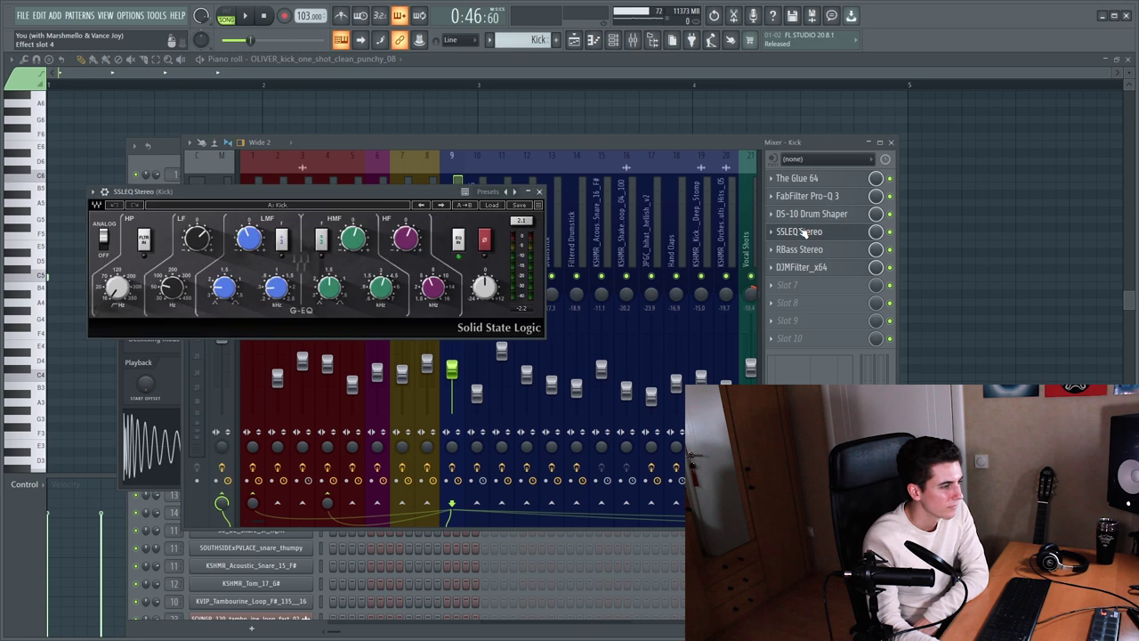
left_click_drag(333, 193, 354, 194)
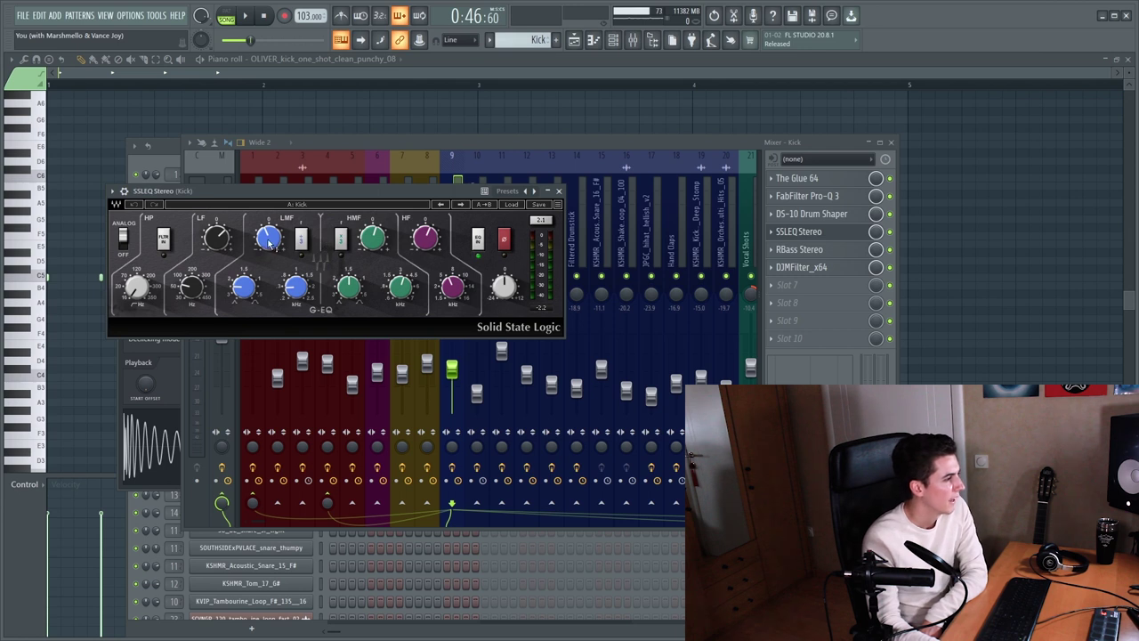
left_click(559, 190)
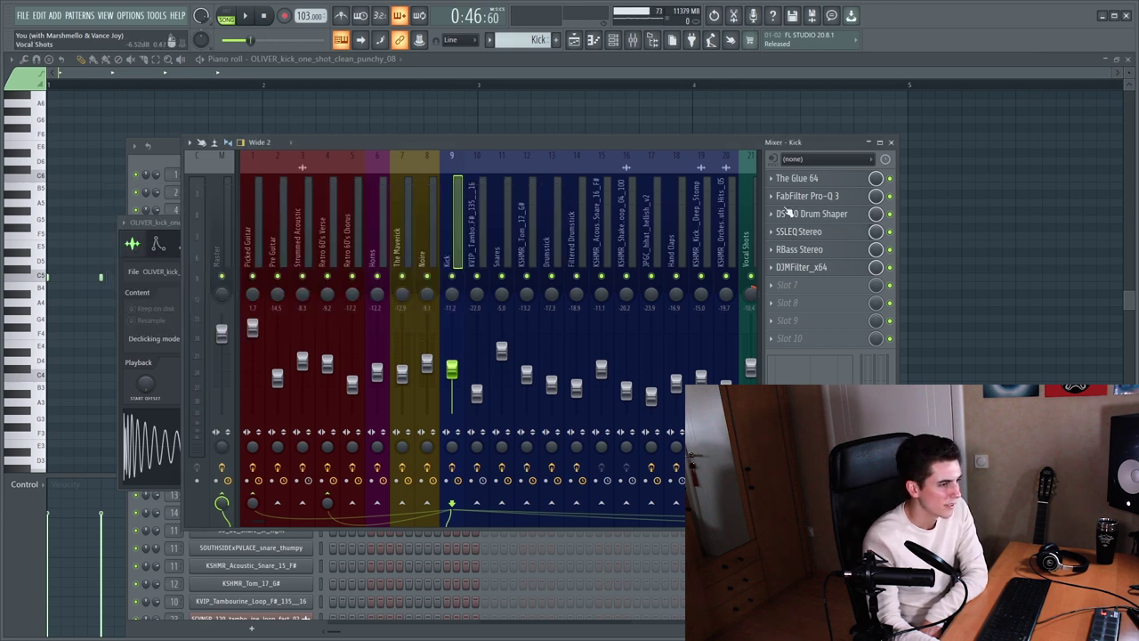
Recheck the Kick's Pro-Q 3 and RBass Stereo, then bring up its DJMFilter_x64.
left_click(805, 196)
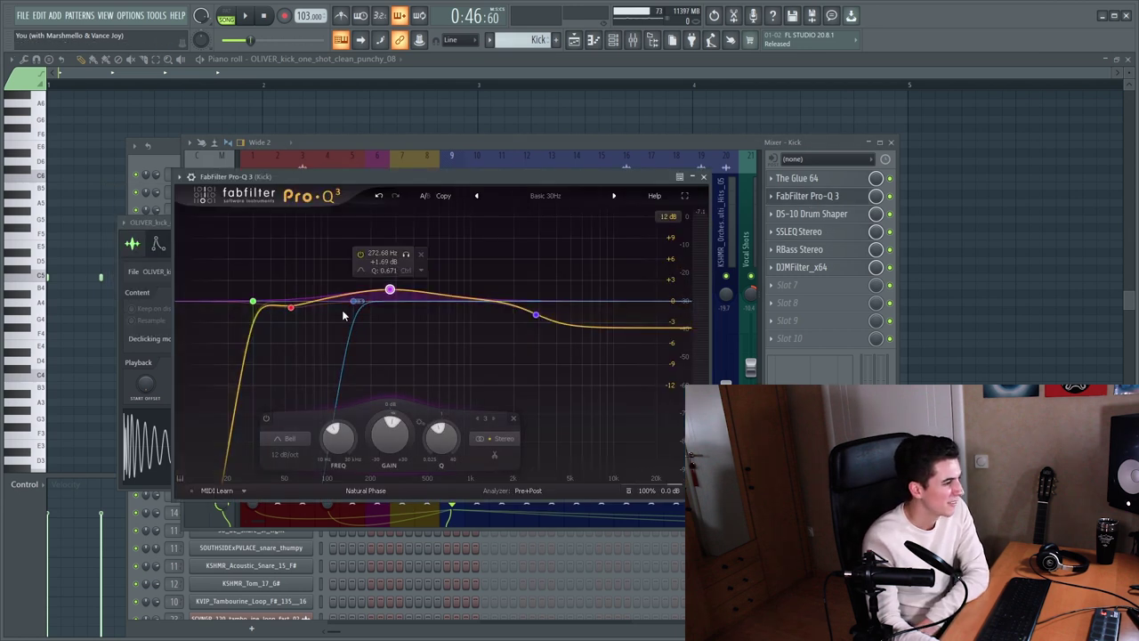
left_click(703, 177)
left_click(799, 249)
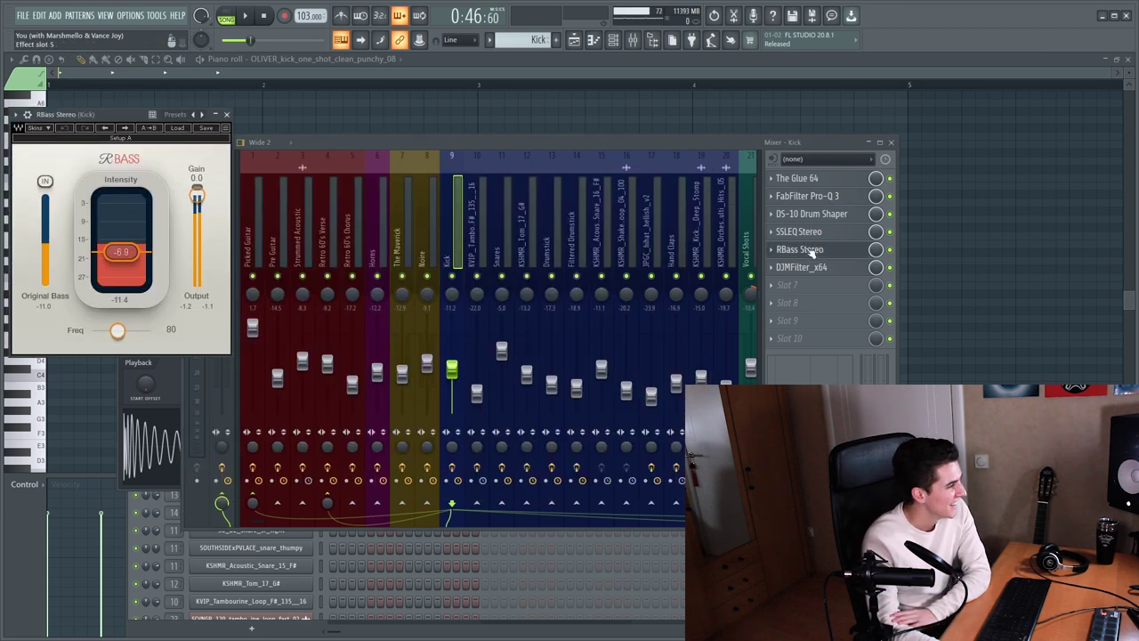
left_click_drag(113, 120, 143, 115)
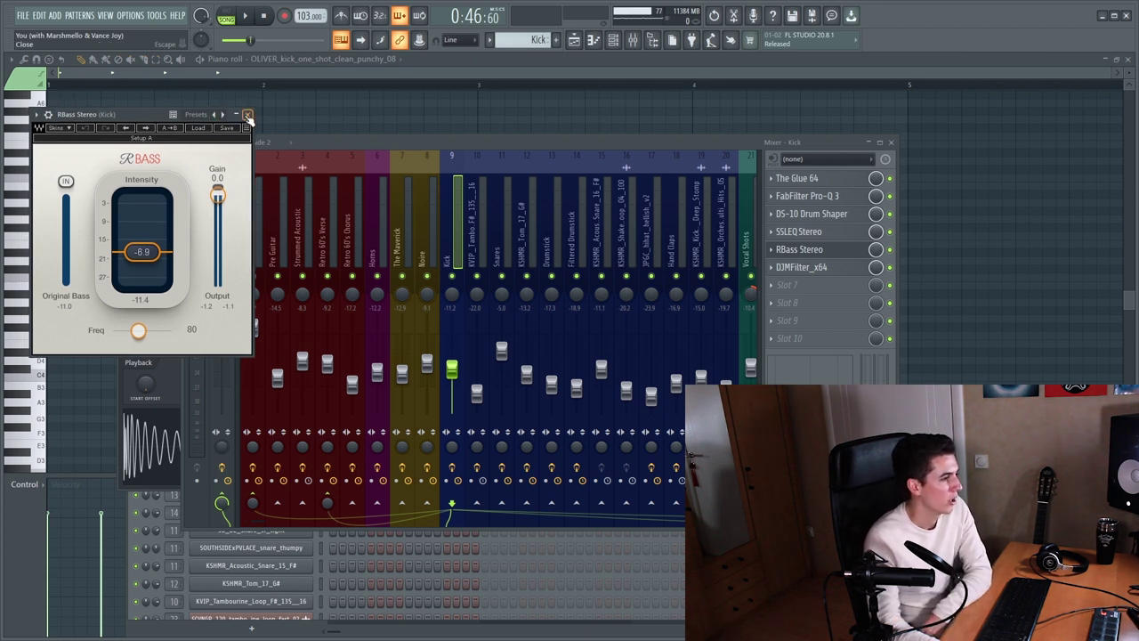
left_click(248, 115)
left_click(806, 267)
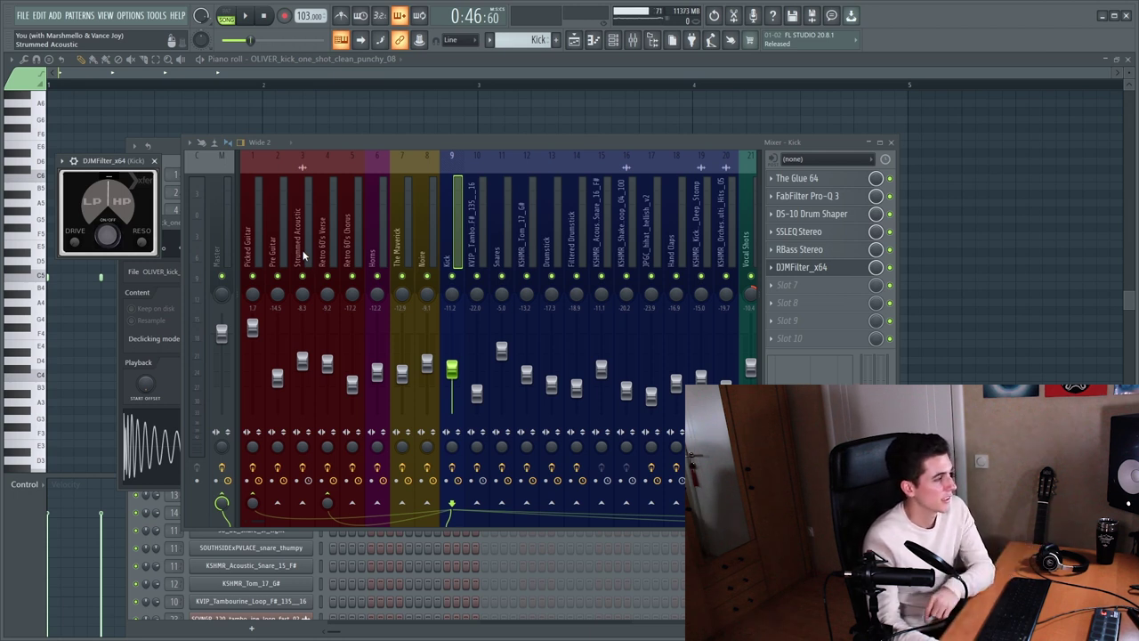
Close the DJMFilter and play the chorus with the Acoustic Snare track soloed.
left_click(154, 160)
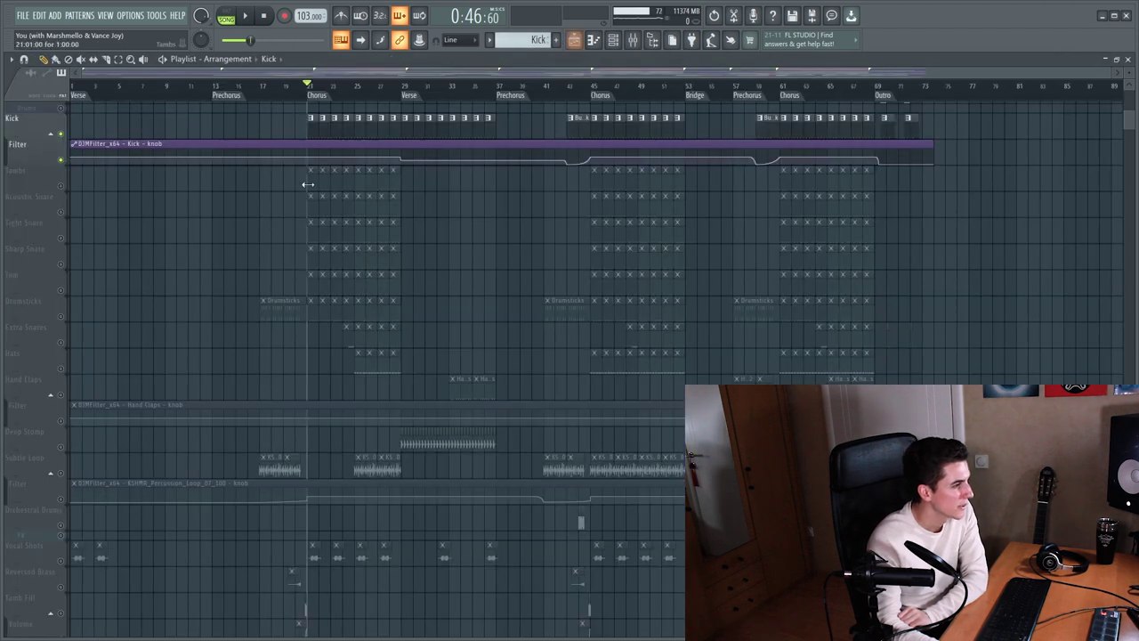
left_click(65, 183)
scroll(328, 90, "up", 3)
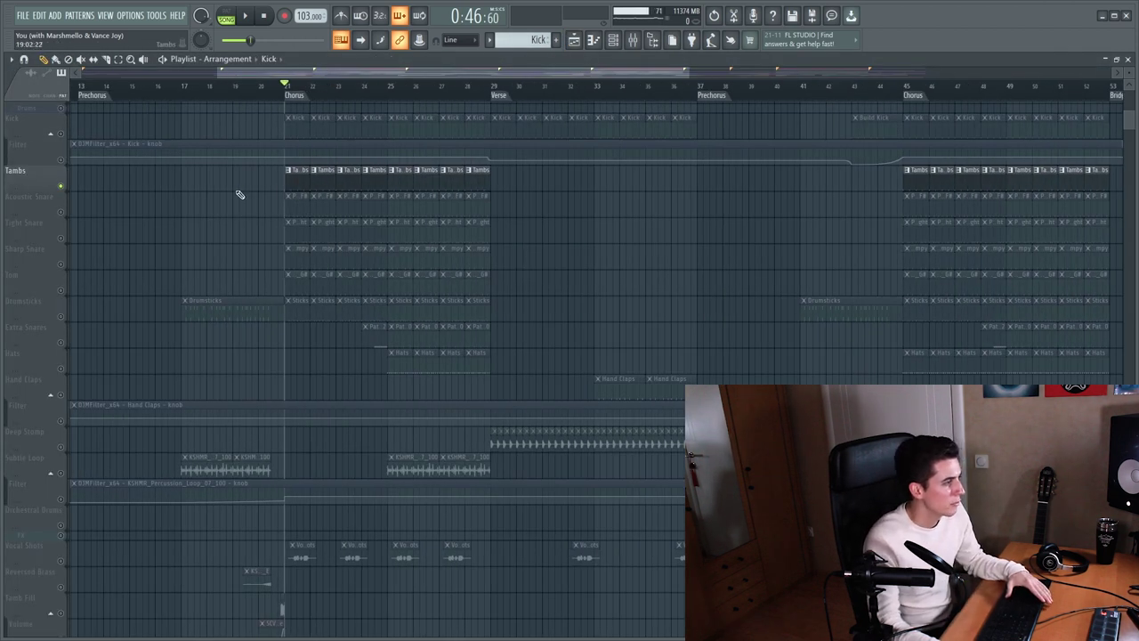
key("space")
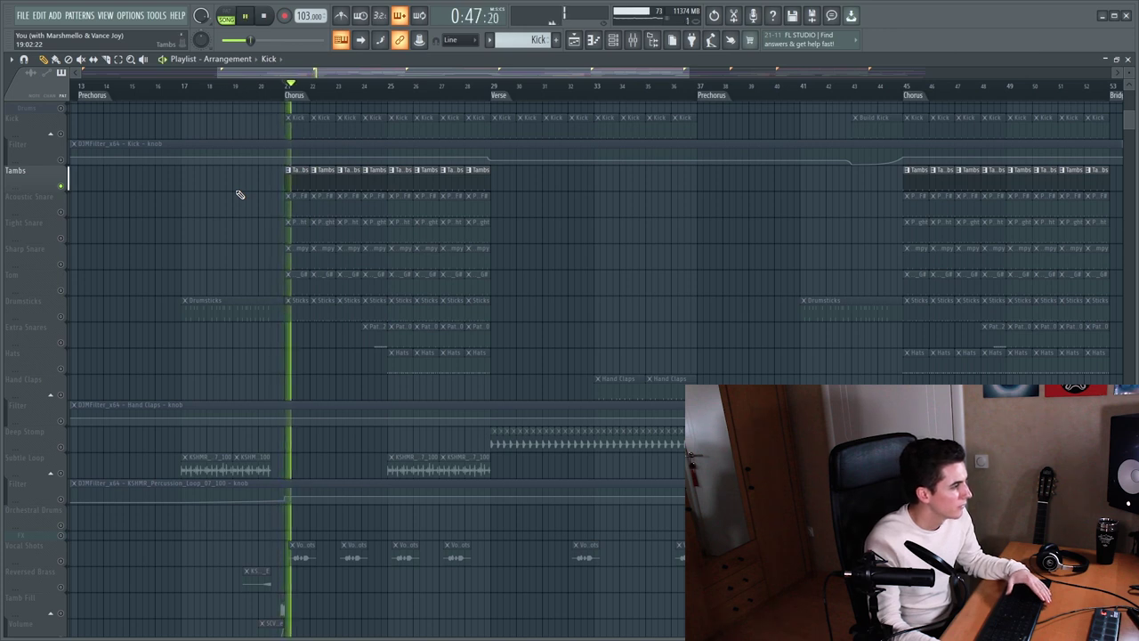
right_click(63, 213)
key("space")
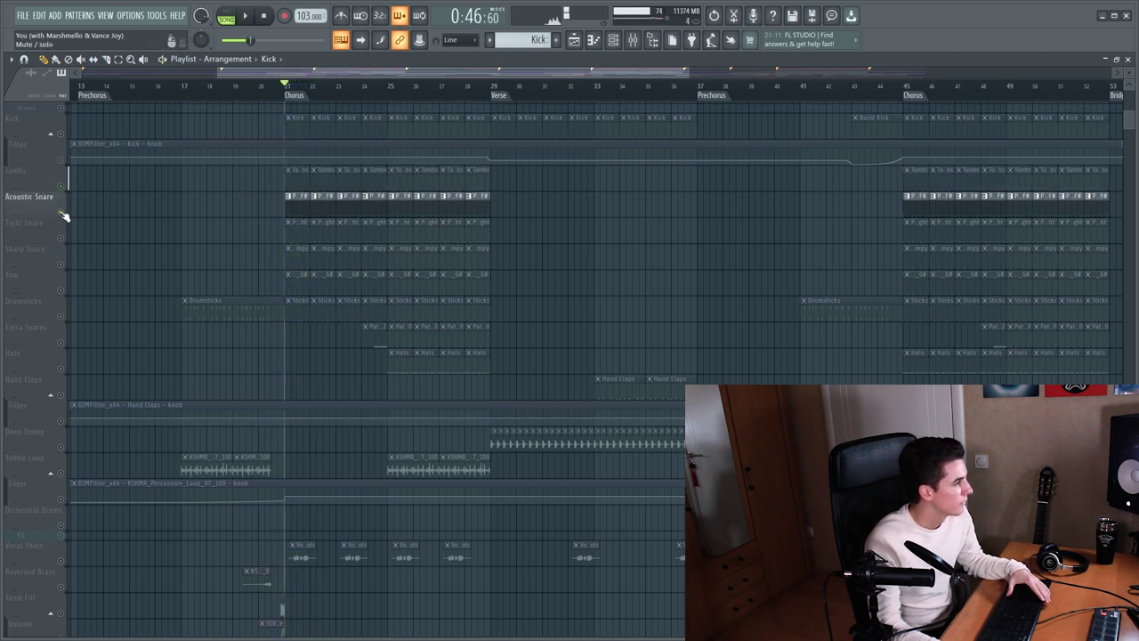
Play the Acoustic Snare alone and view its clip's notes in the piano roll.
left_click_drag(64, 241, 66, 289)
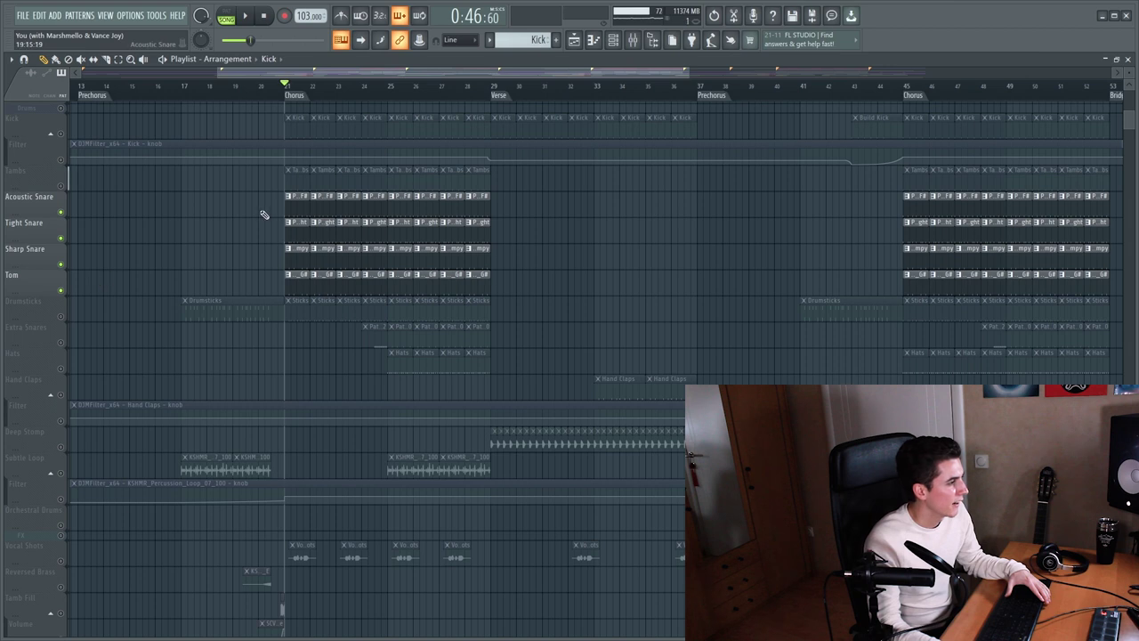
right_click(60, 212)
key("space")
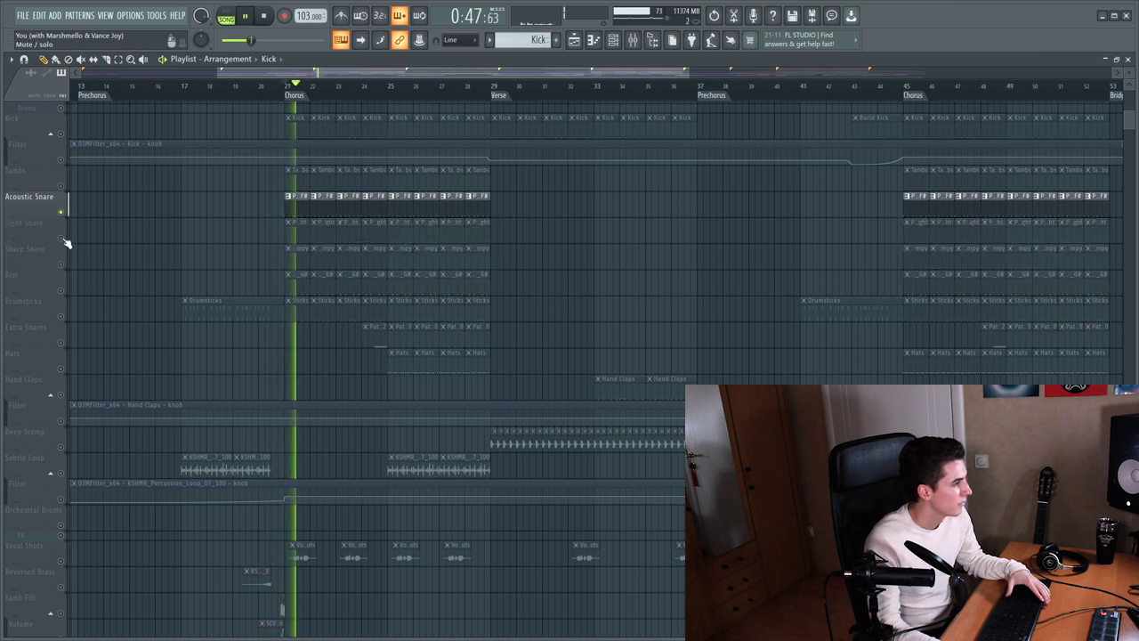
double_click(319, 218)
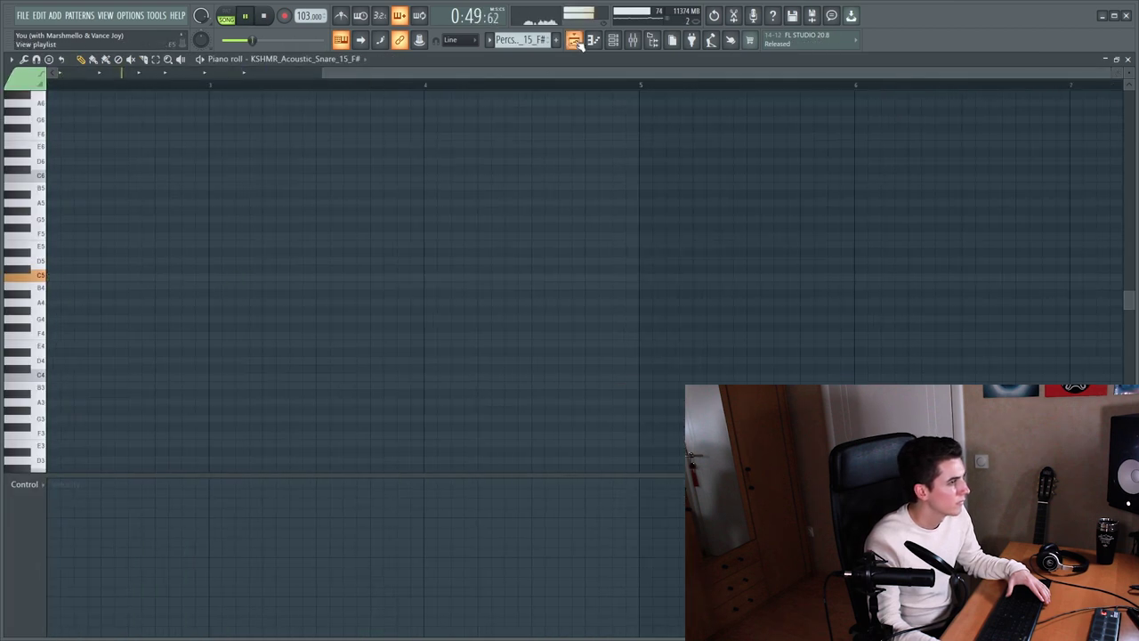
key("F7")
right_click(52, 218)
key("Escape")
Solo the Tight Snare, Sharp Snare and Tom tracks in turn while playing from bar 21.
right_click(61, 238)
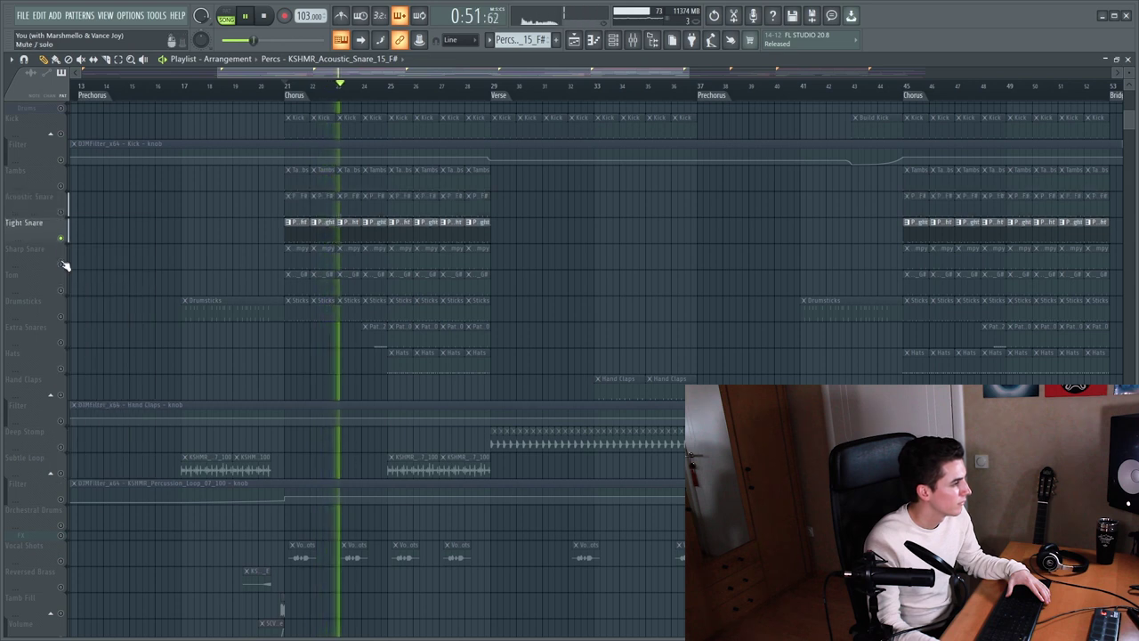
right_click(62, 265)
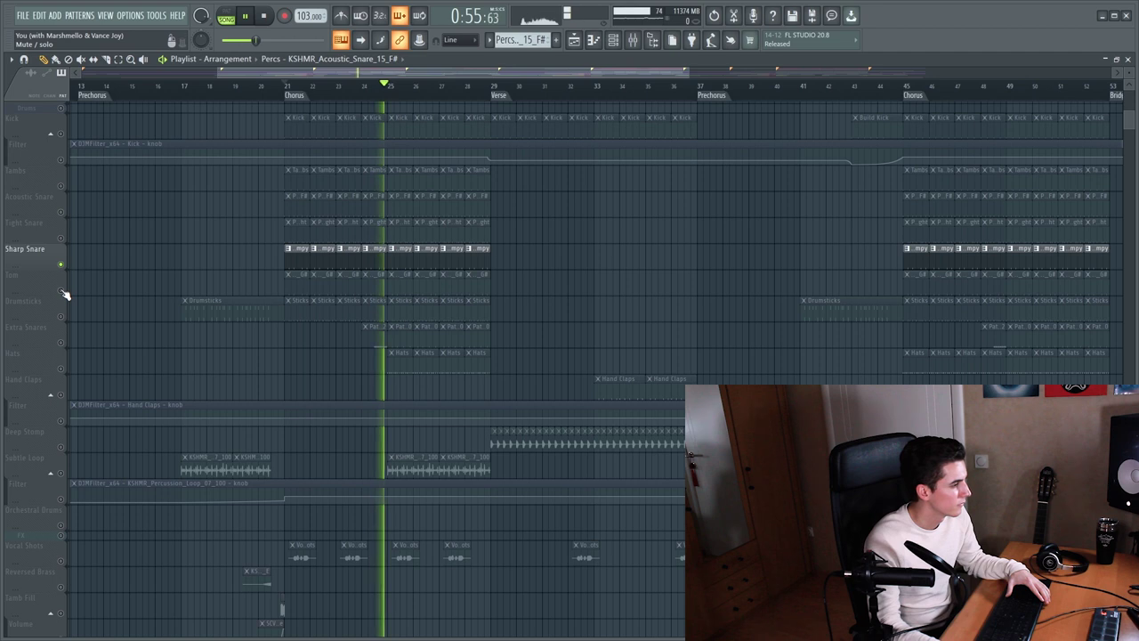
right_click(62, 291)
key("space")
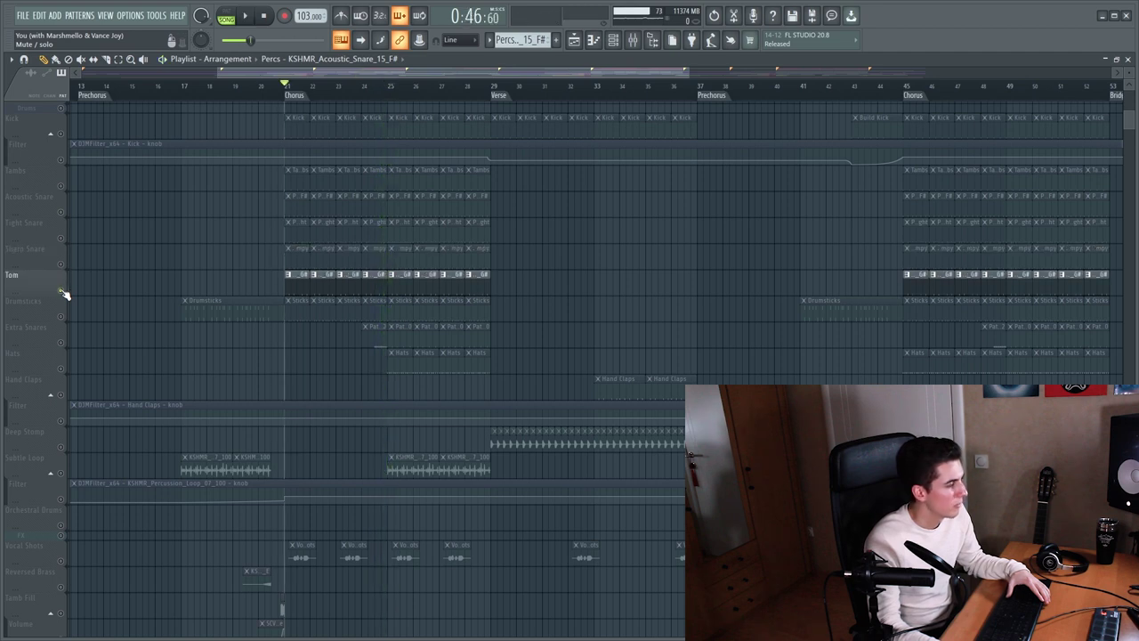
key("space")
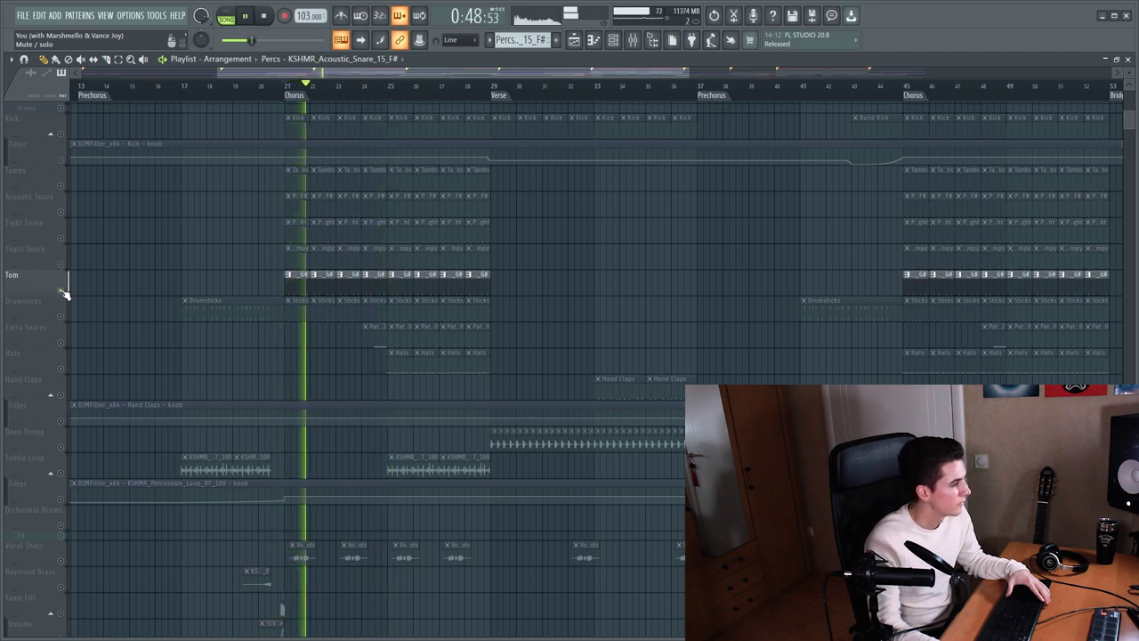
key("space")
Play all four snare and tom tracks together, then solo Drumsticks with the playhead at bar 17.
left_click_drag(64, 267, 67, 214)
key("space")
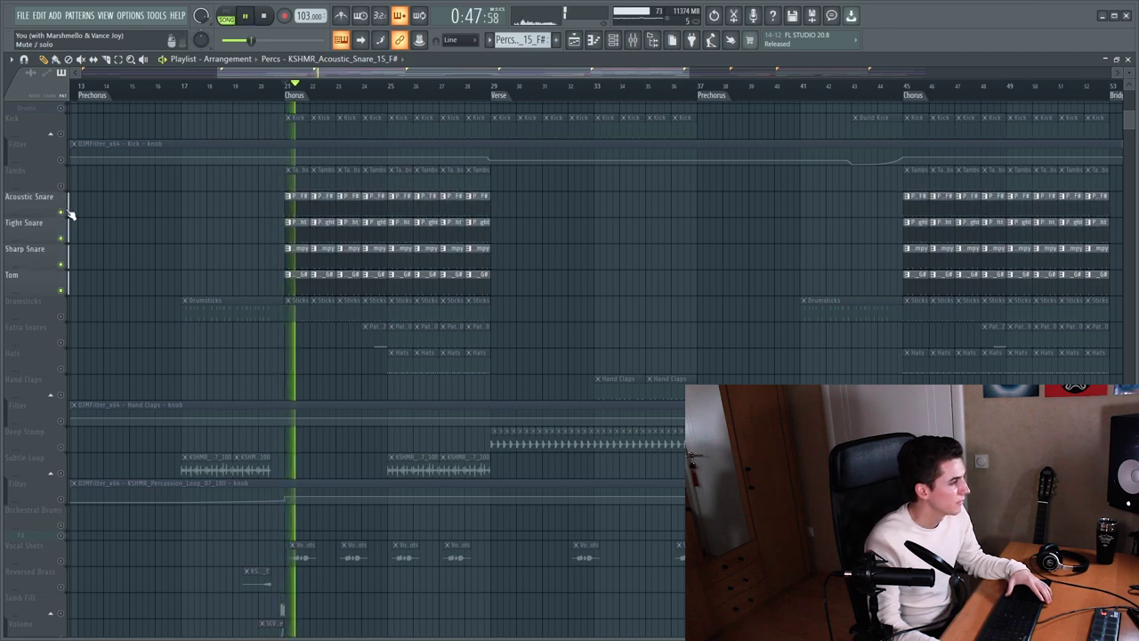
key("space")
right_click(63, 318)
left_click(182, 87)
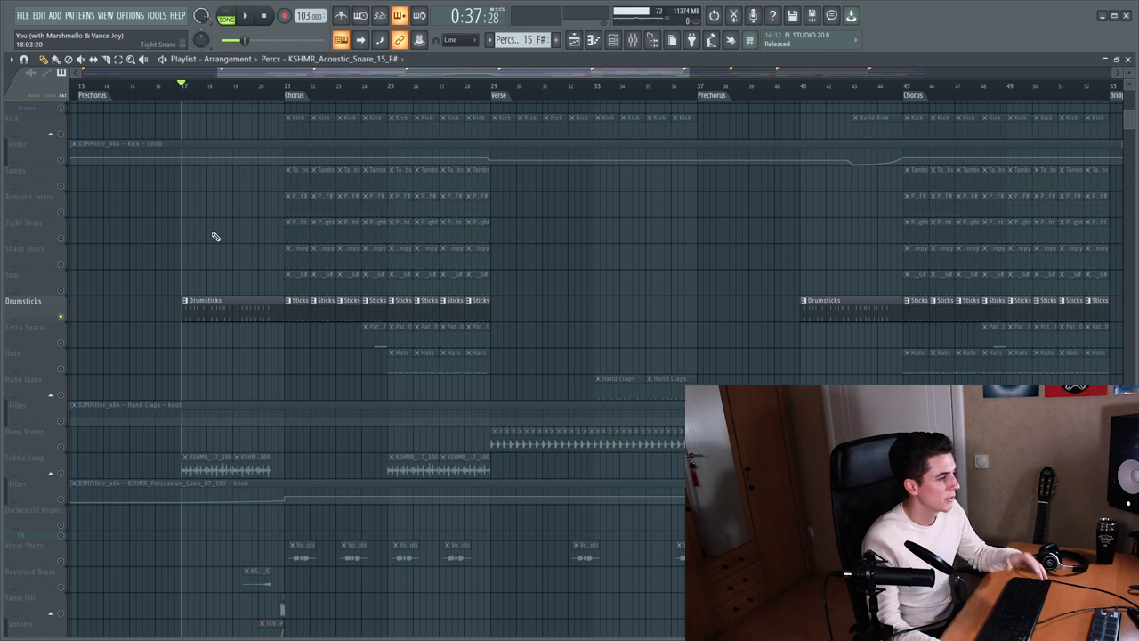
Play from bar 17 and inspect the Filtered Drumstick channel's notes and mixer effects.
key("space")
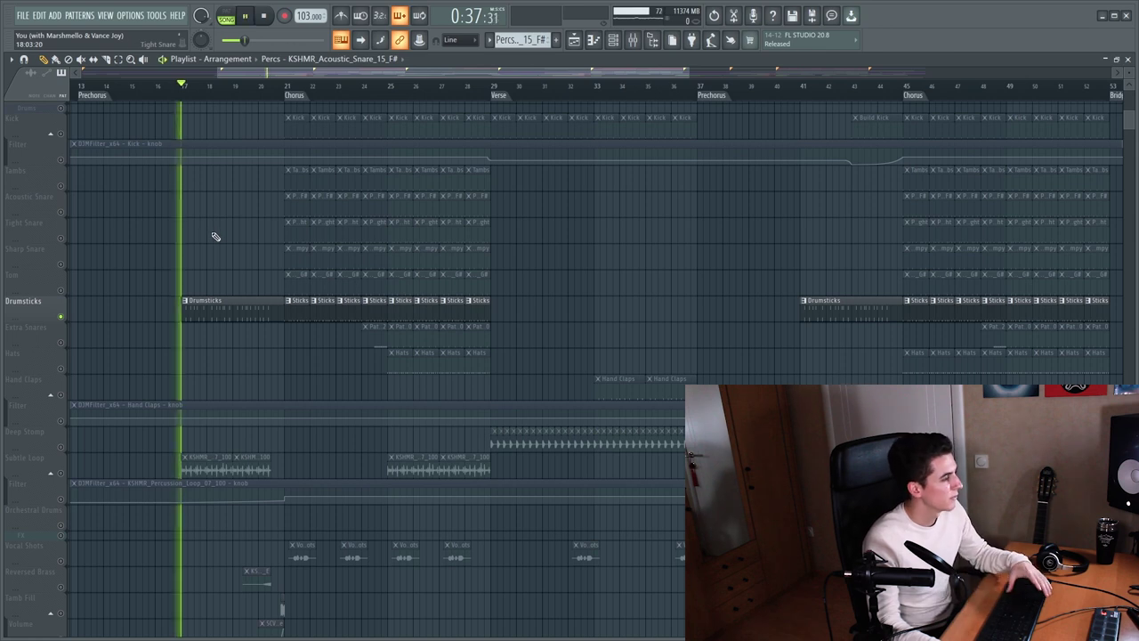
double_click(209, 301)
key("F6")
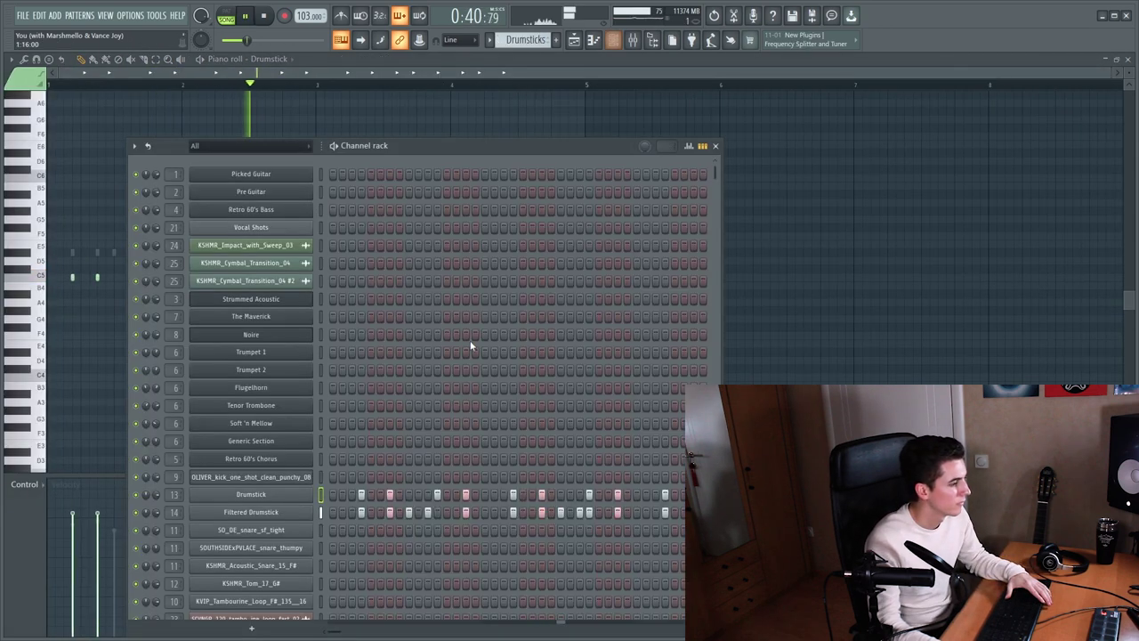
right_click(267, 512)
left_click(356, 448)
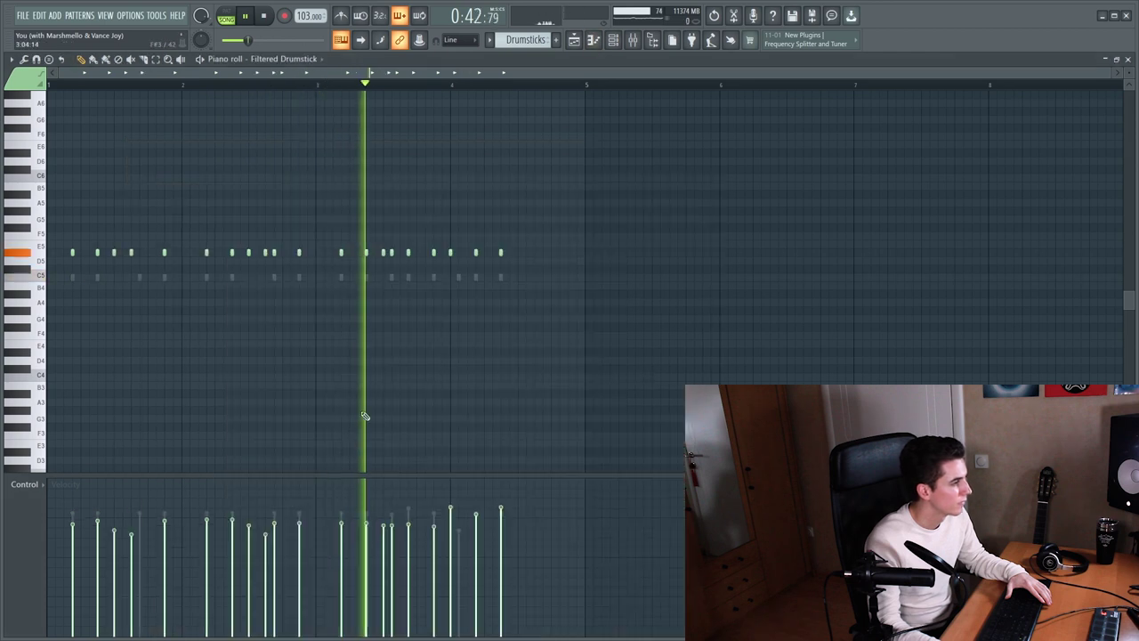
key("F9")
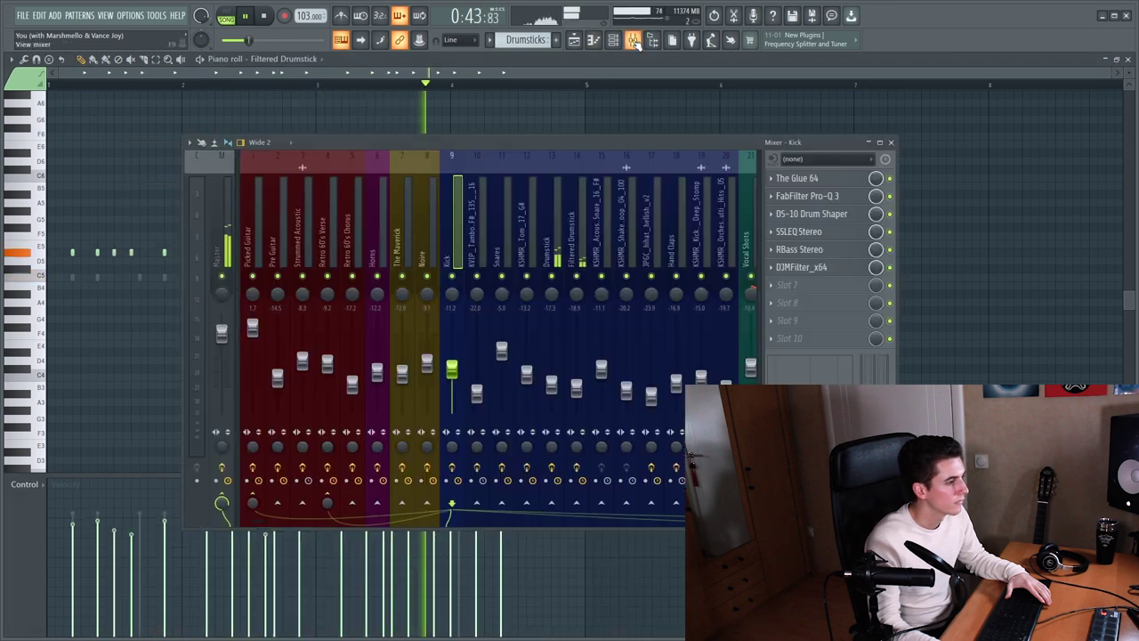
left_click(574, 223)
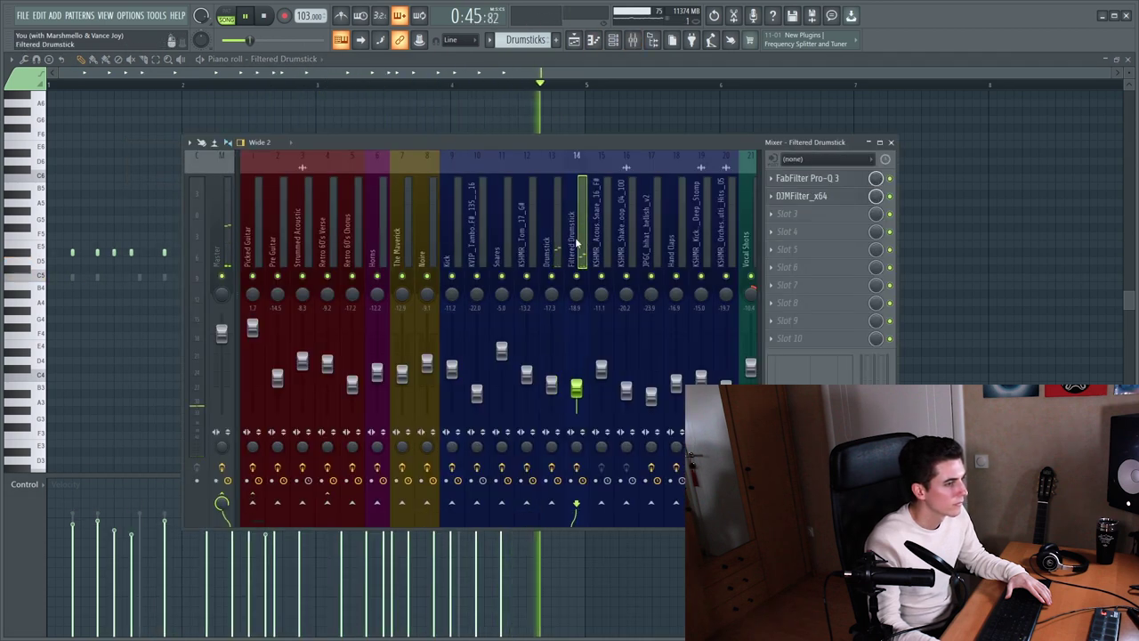
left_click(583, 41)
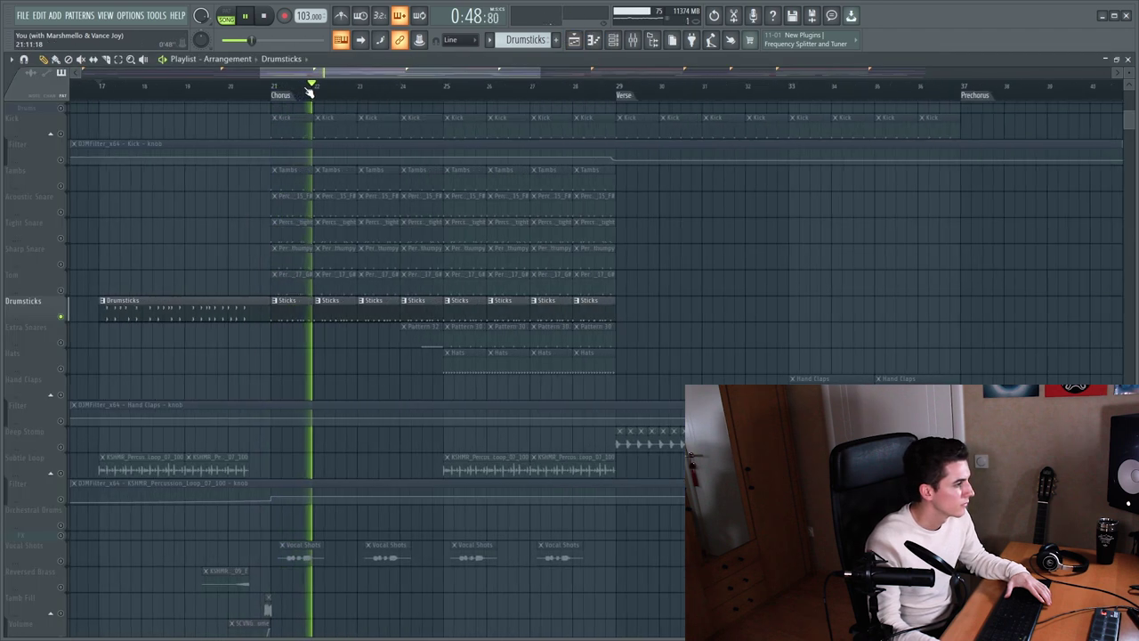
Select the Extra Snares track and play it around bar 24.
scroll(320, 82, "right", 1)
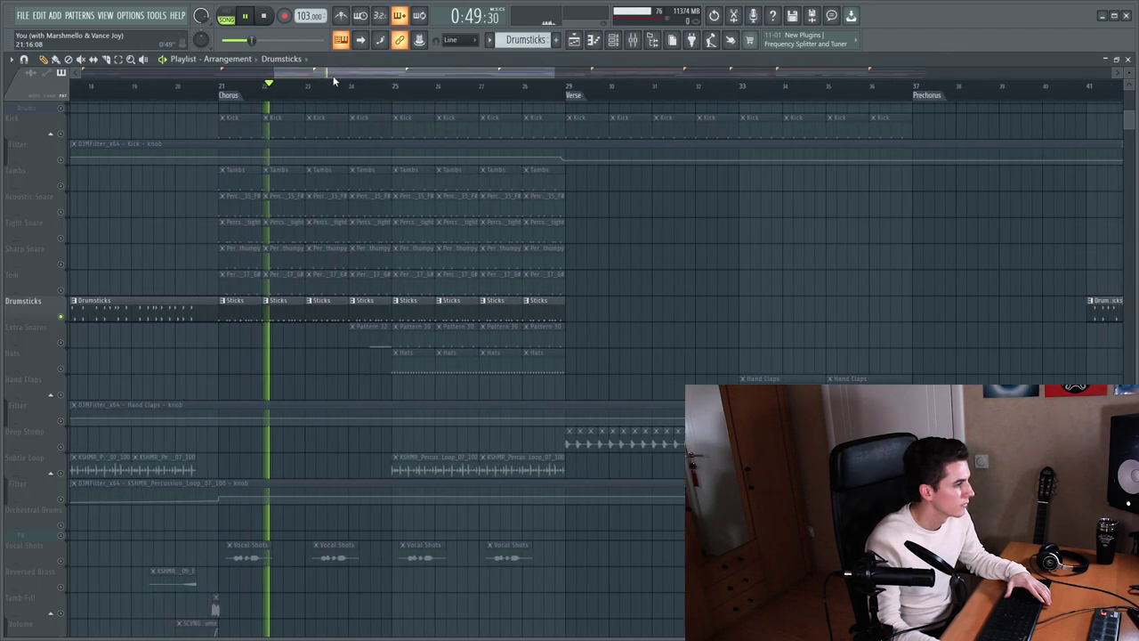
key("space")
left_click(49, 345)
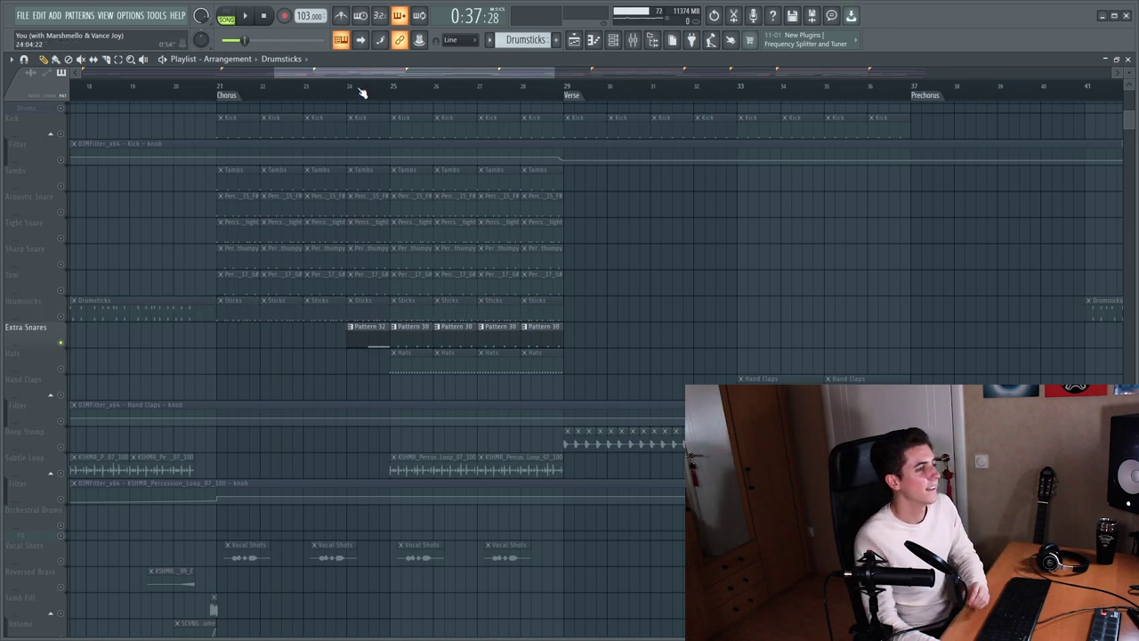
scroll(360, 81, "right", 4)
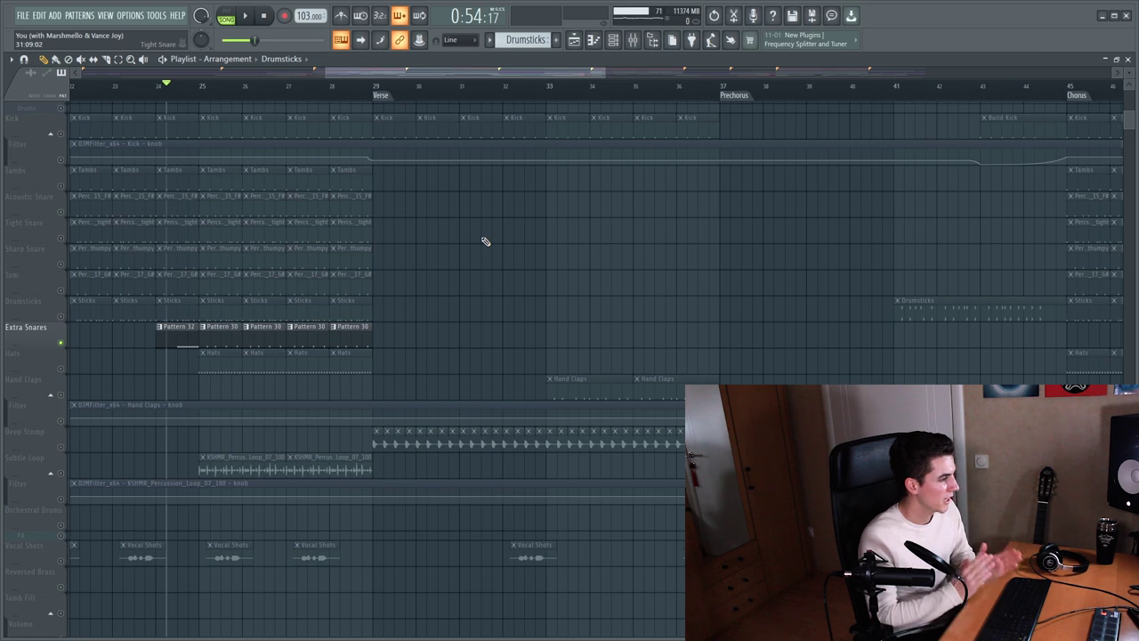
key("space")
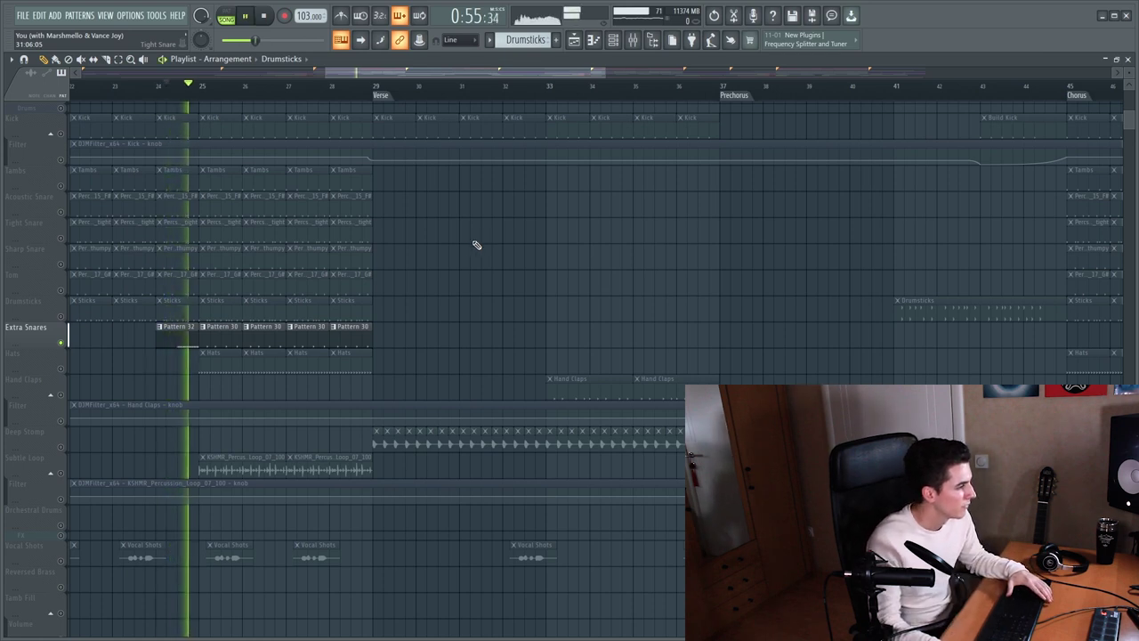
key("space")
Play the Pattern 30 snare notes in the piano roll, then stop back in the playlist.
scroll(203, 92, "up", 2)
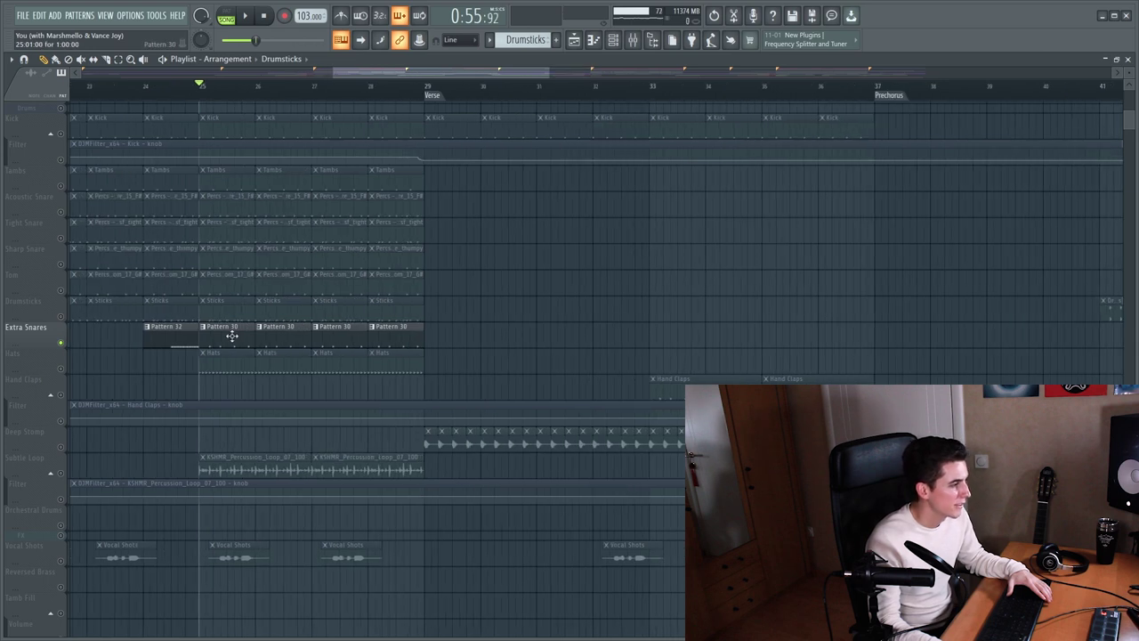
double_click(231, 335)
key("space")
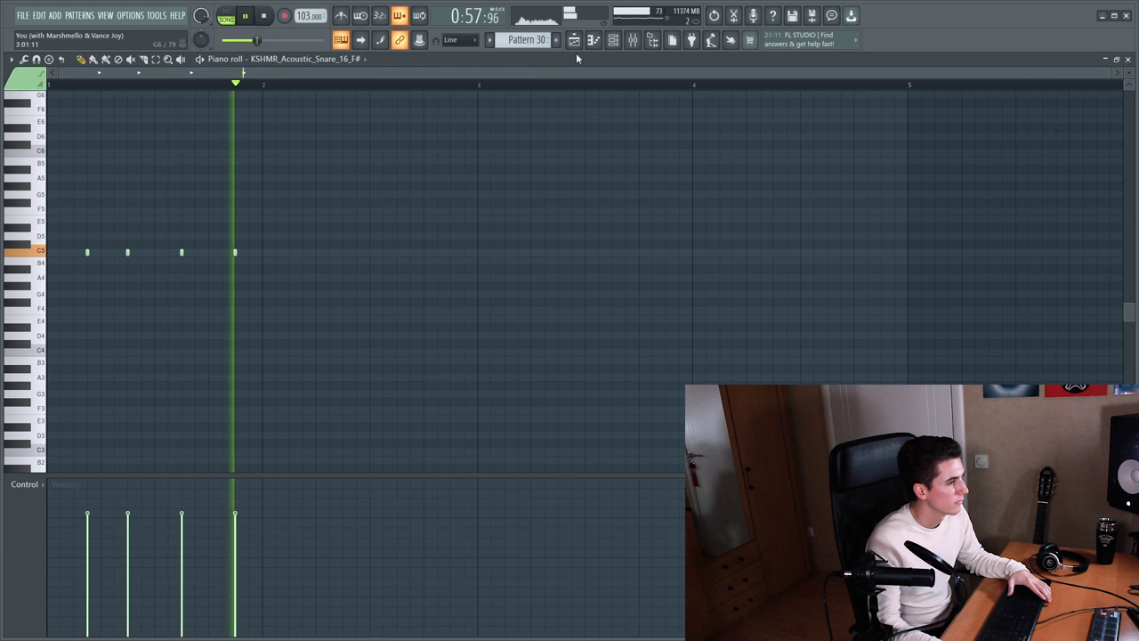
key("F5")
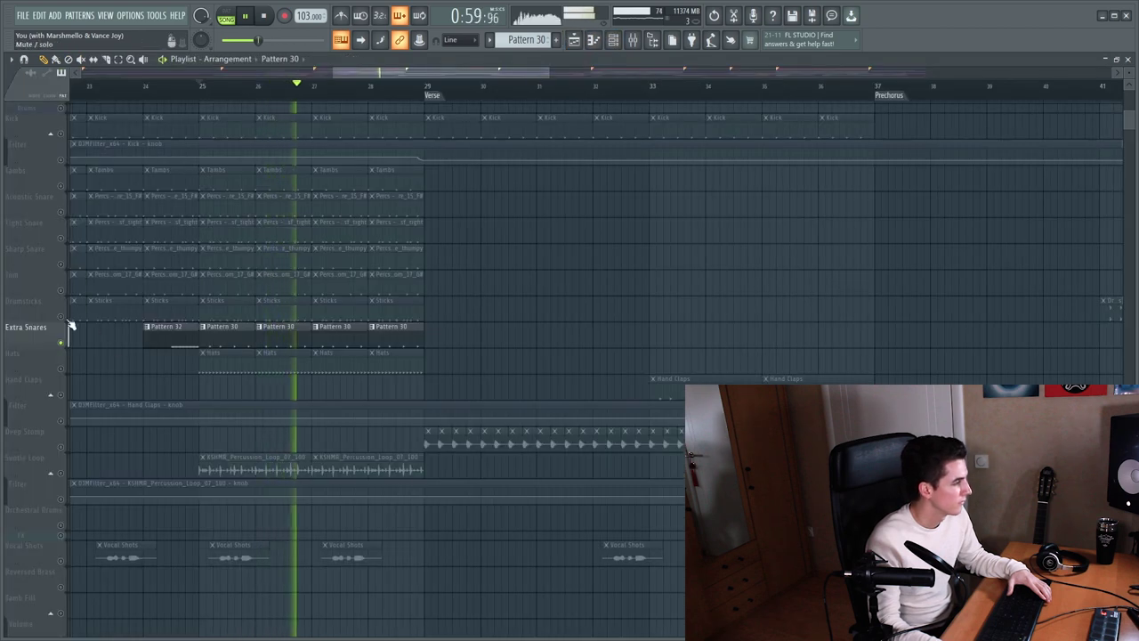
key("space")
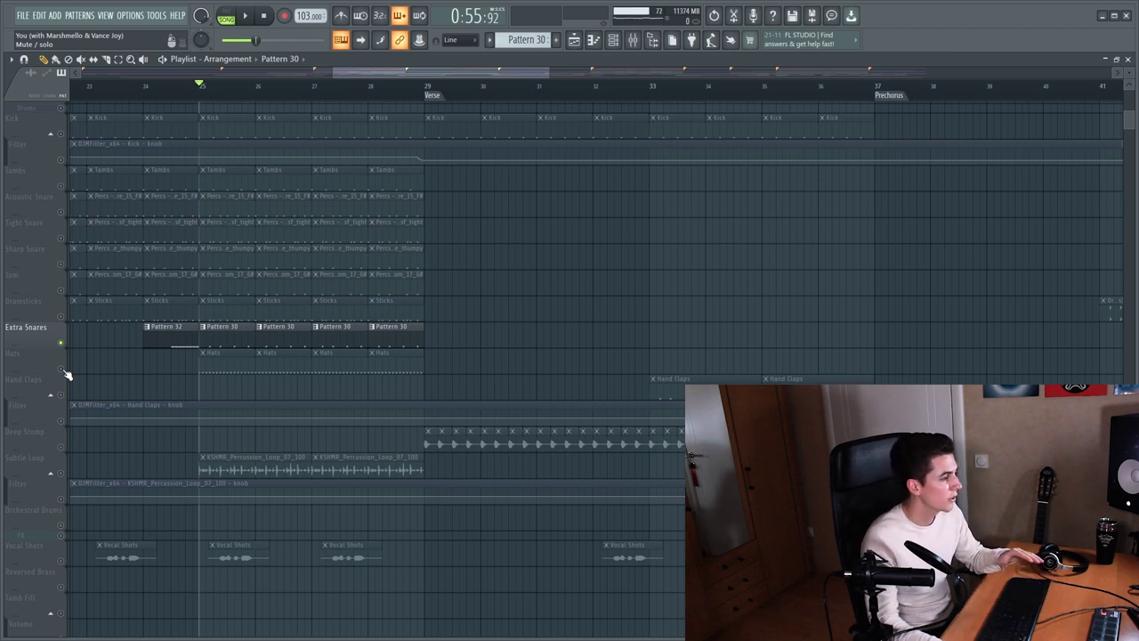
key("F7")
key("F6")
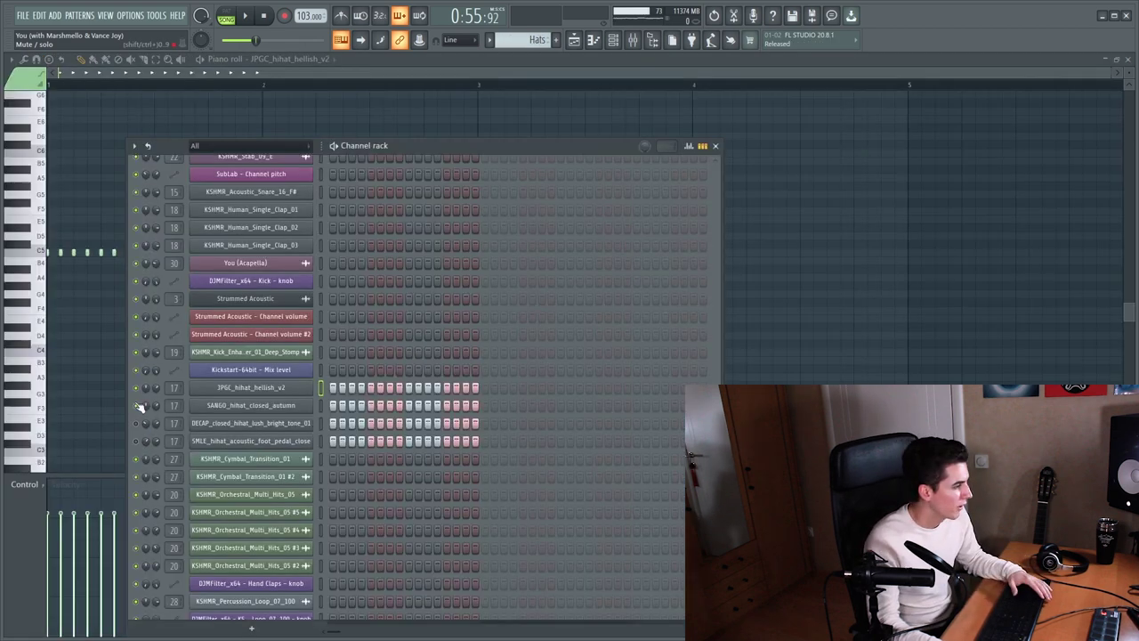
left_click(239, 15)
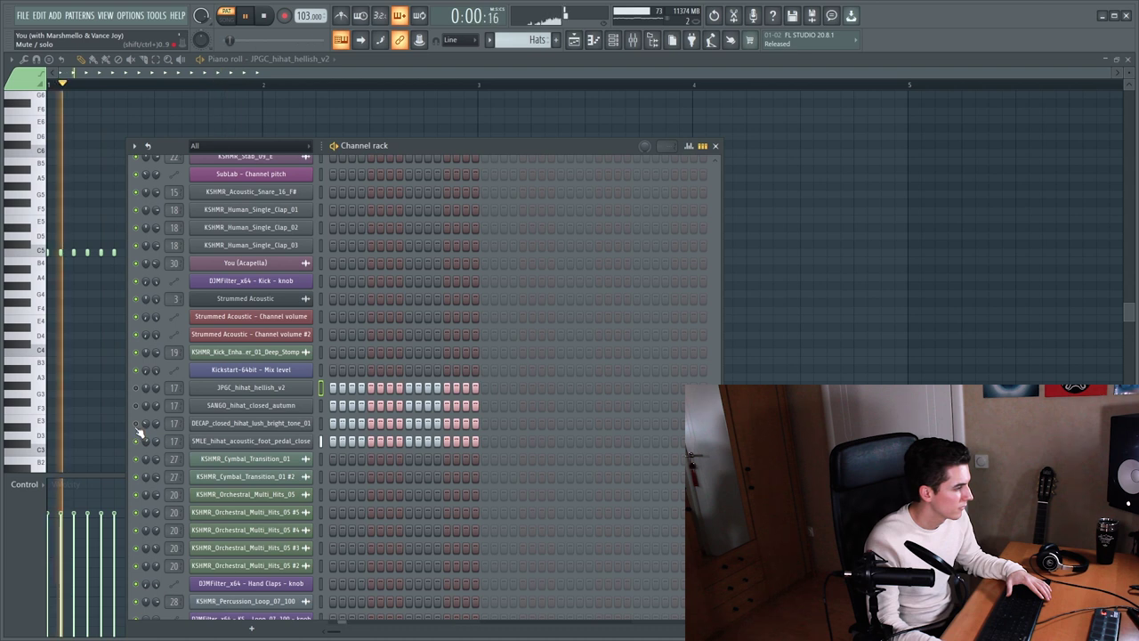
left_click(574, 40)
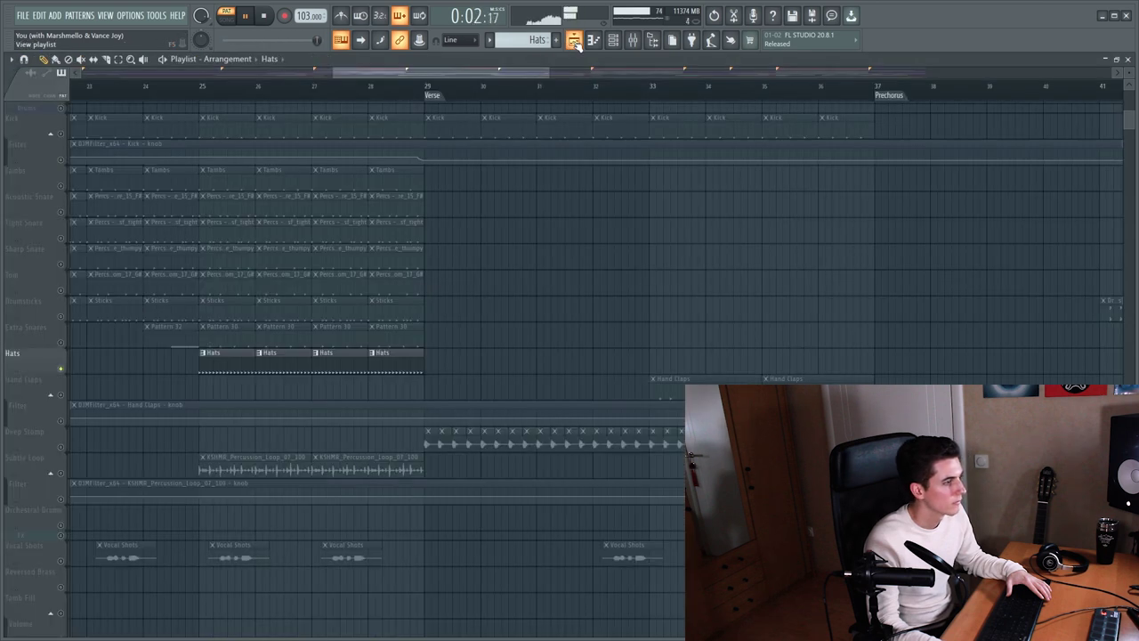
key("space")
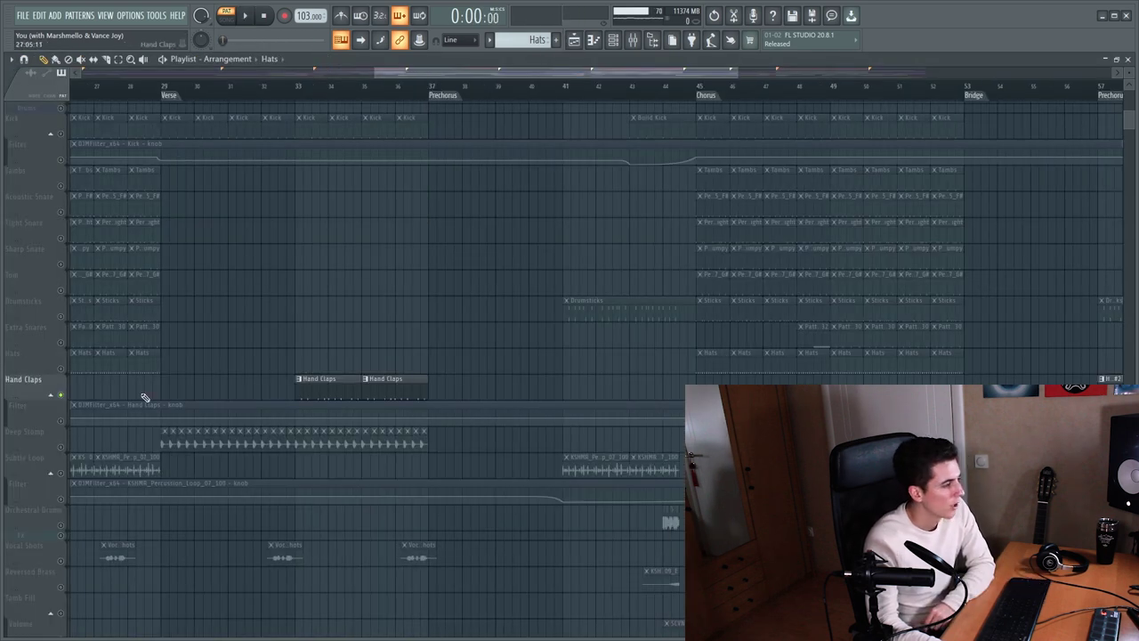
double_click(311, 390)
key("space")
key("F6")
right_click(137, 227)
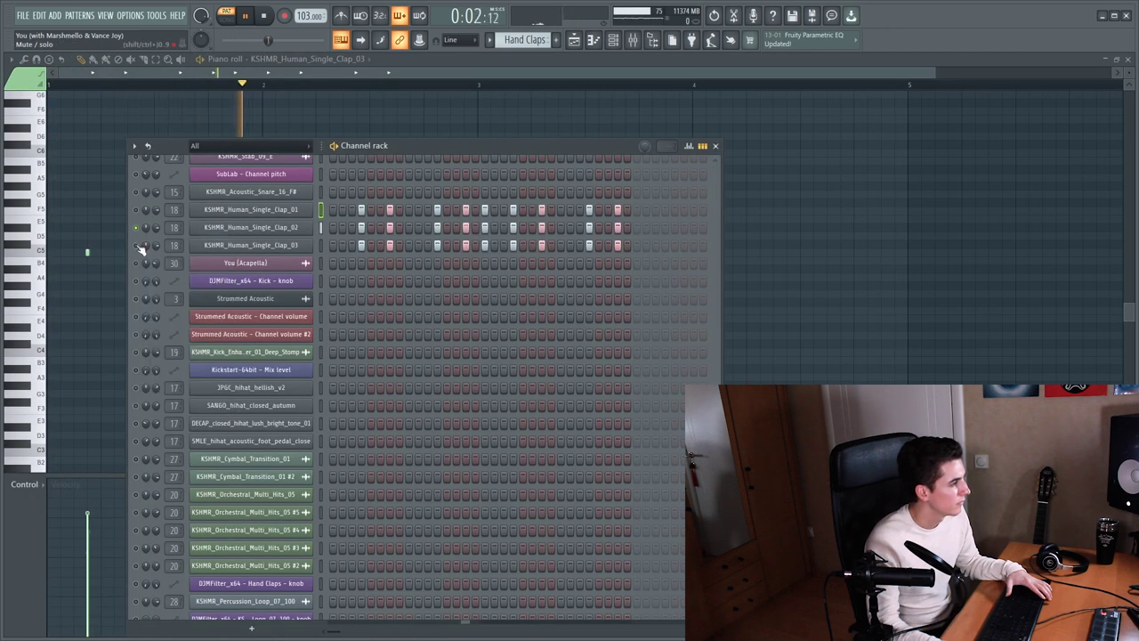
right_click(137, 244)
left_click(136, 210)
right_click(137, 210)
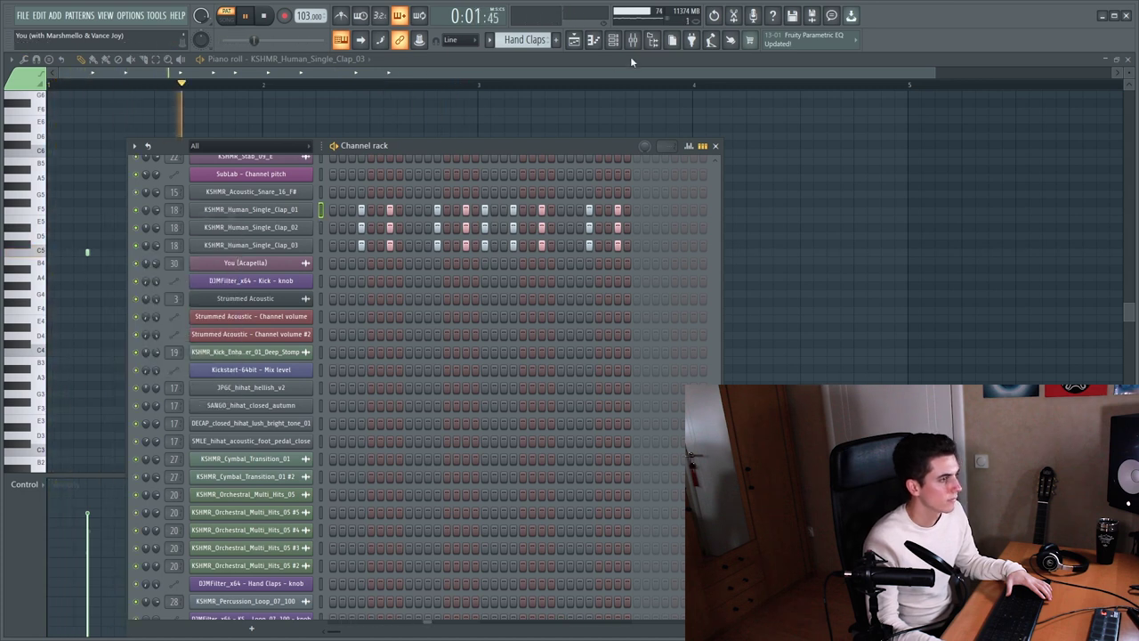
key("space")
left_click(632, 40)
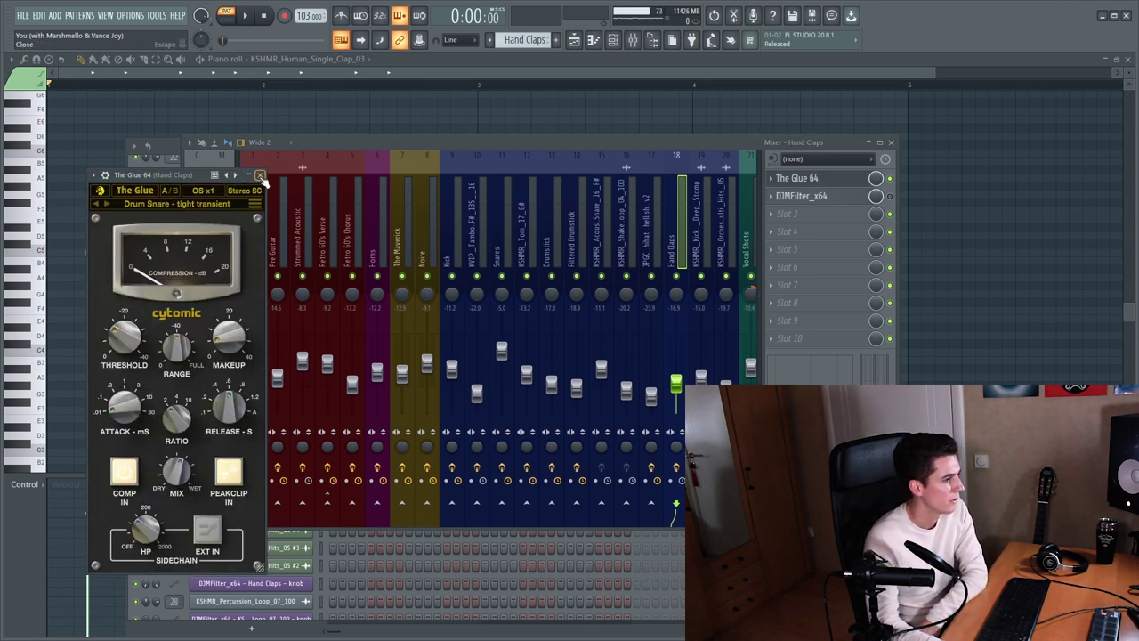
left_click(259, 176)
left_click(847, 196)
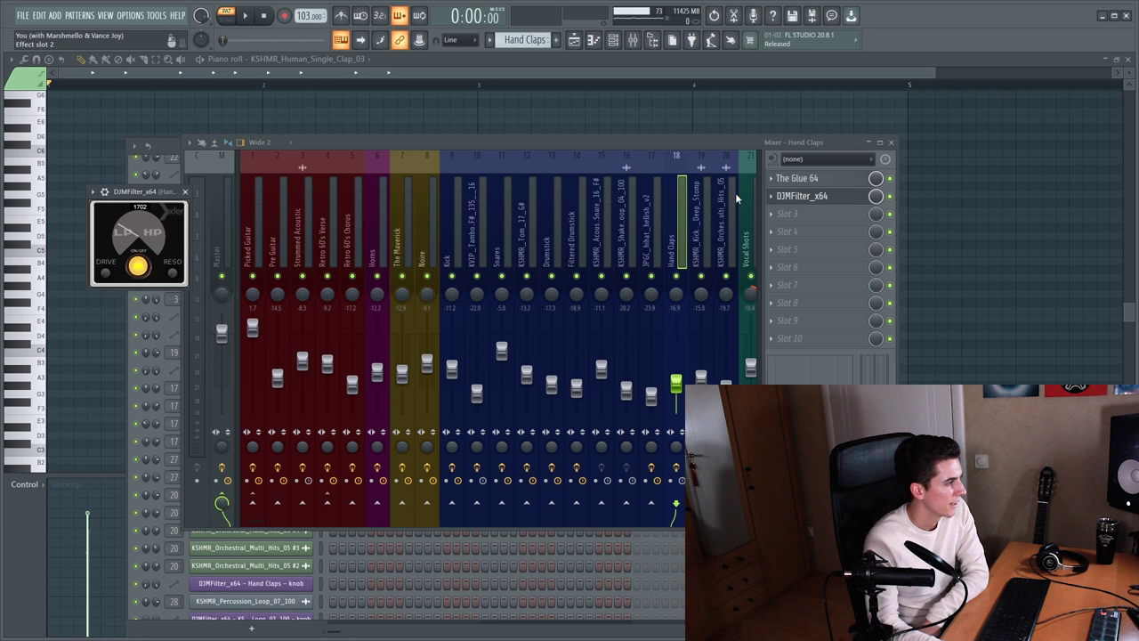
left_click(185, 192)
key("F5")
Play from bar 29 with the Kick and its Filter automation audible, toggling Deep Stomp off and on.
left_click(67, 447)
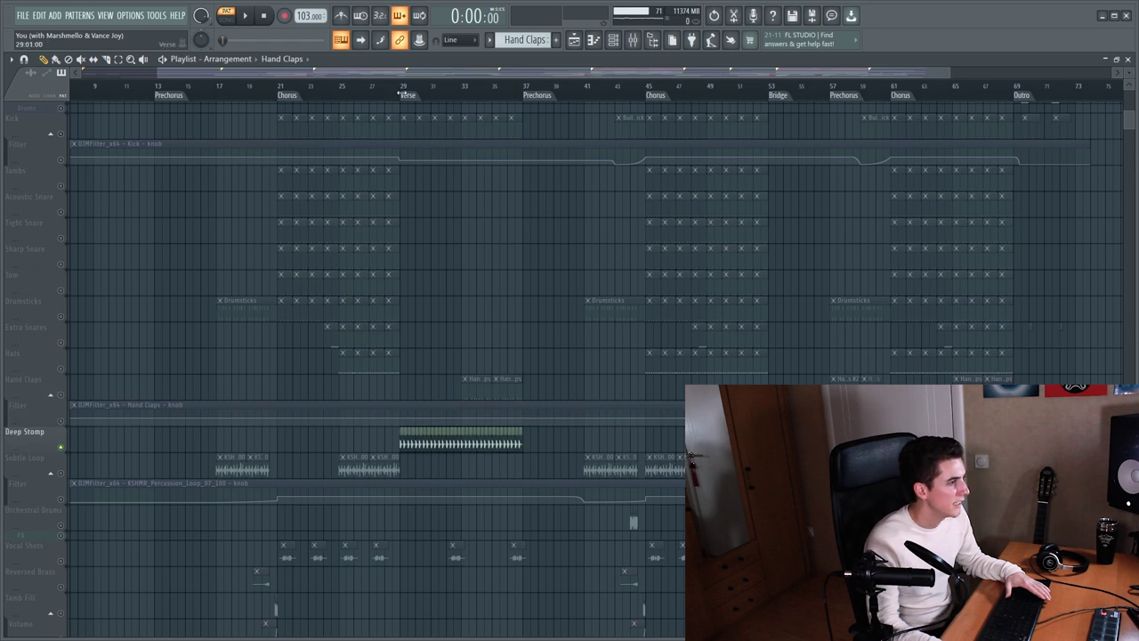
left_click(405, 94)
scroll(424, 252, "up", 2)
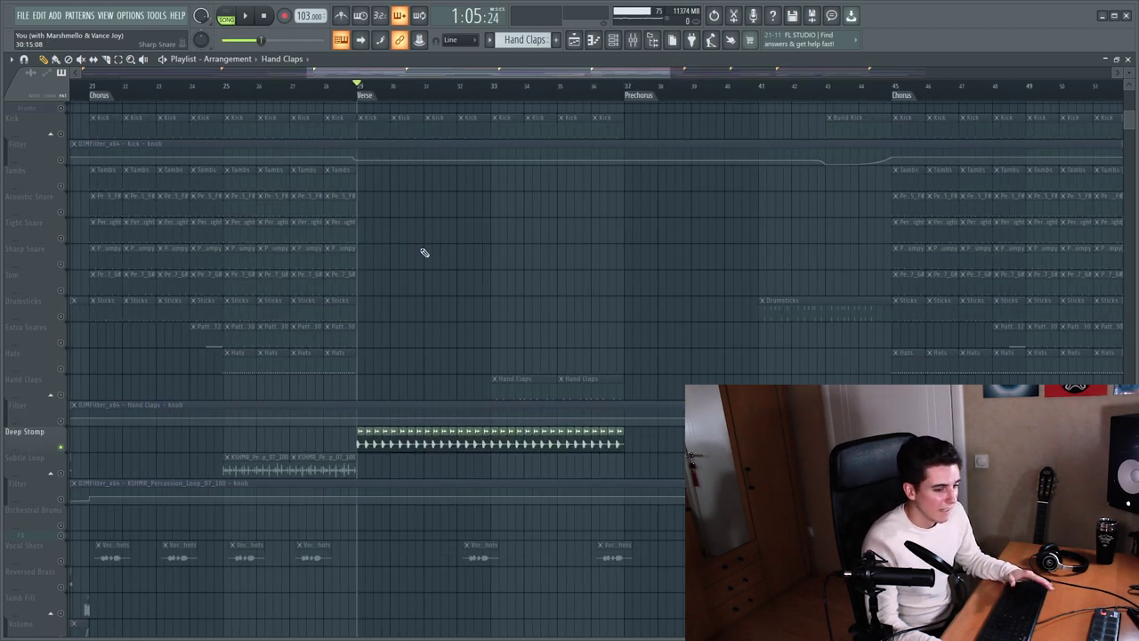
key("space")
left_click(59, 133)
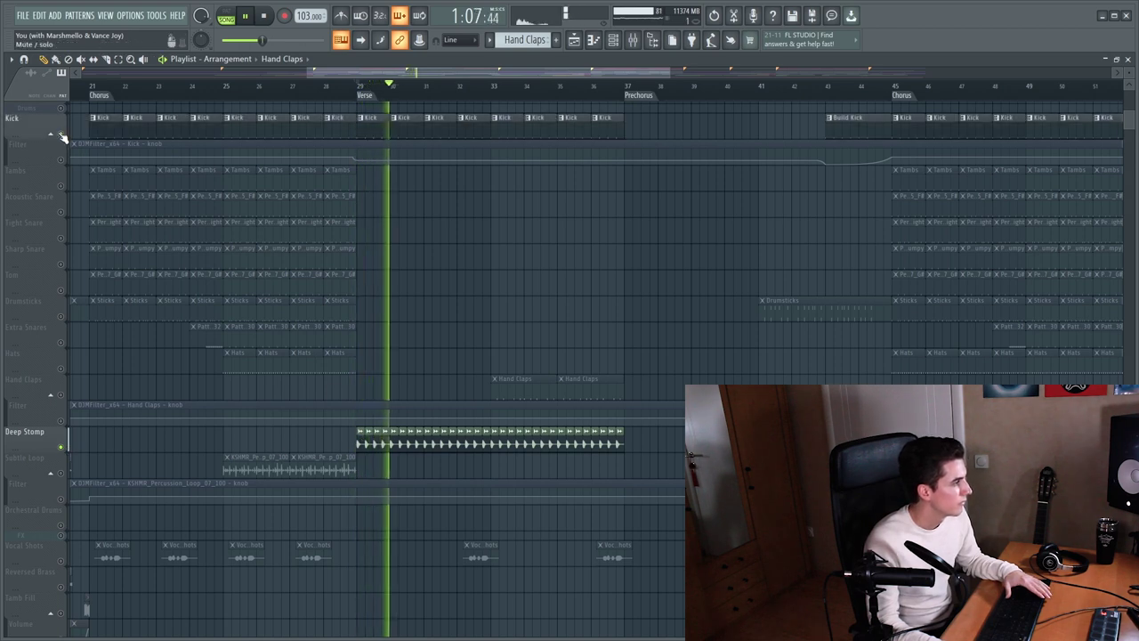
left_click(60, 160)
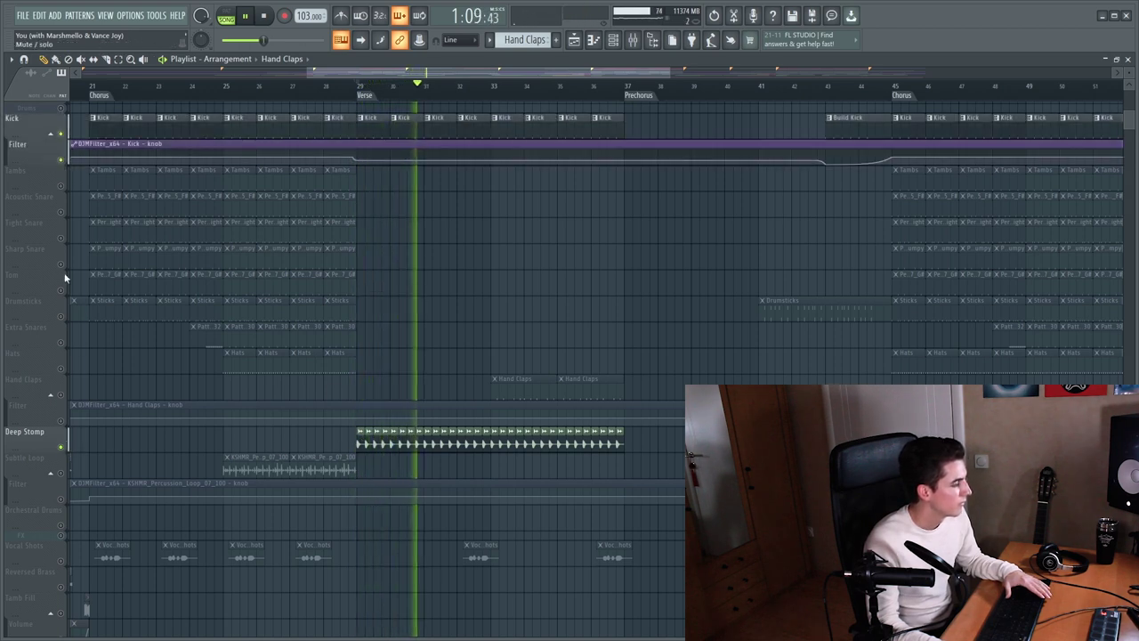
left_click(61, 446)
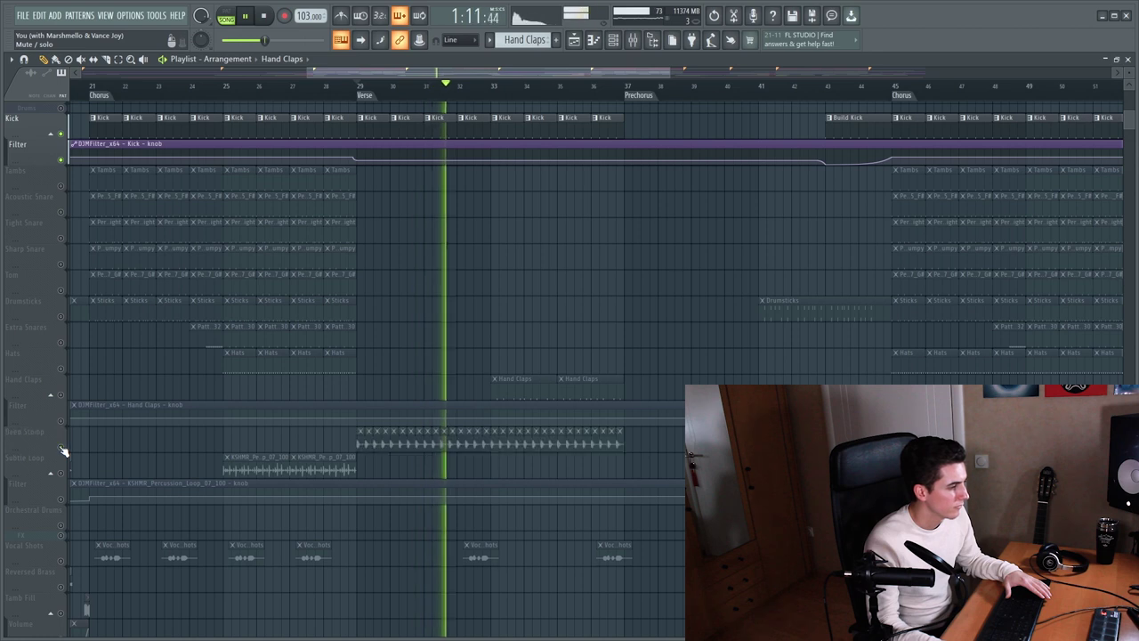
left_click(61, 447)
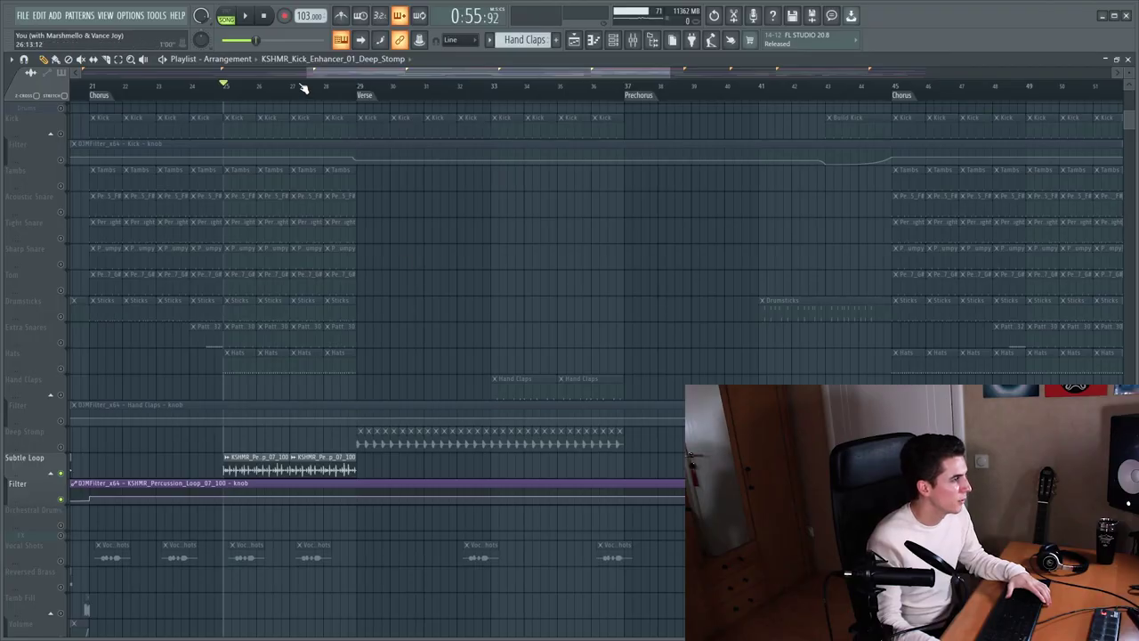
Play the Subtle Loop with its filter automation, jumping back to bar 17, then zoom out.
left_click_drag(322, 72, 274, 76)
key("space")
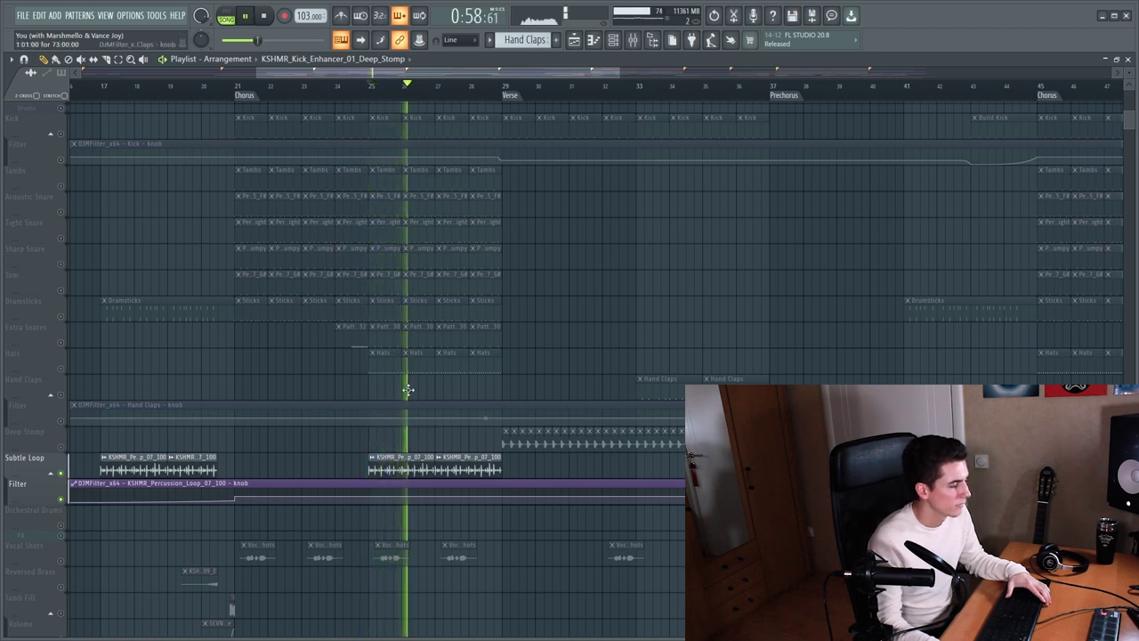
left_click(104, 85)
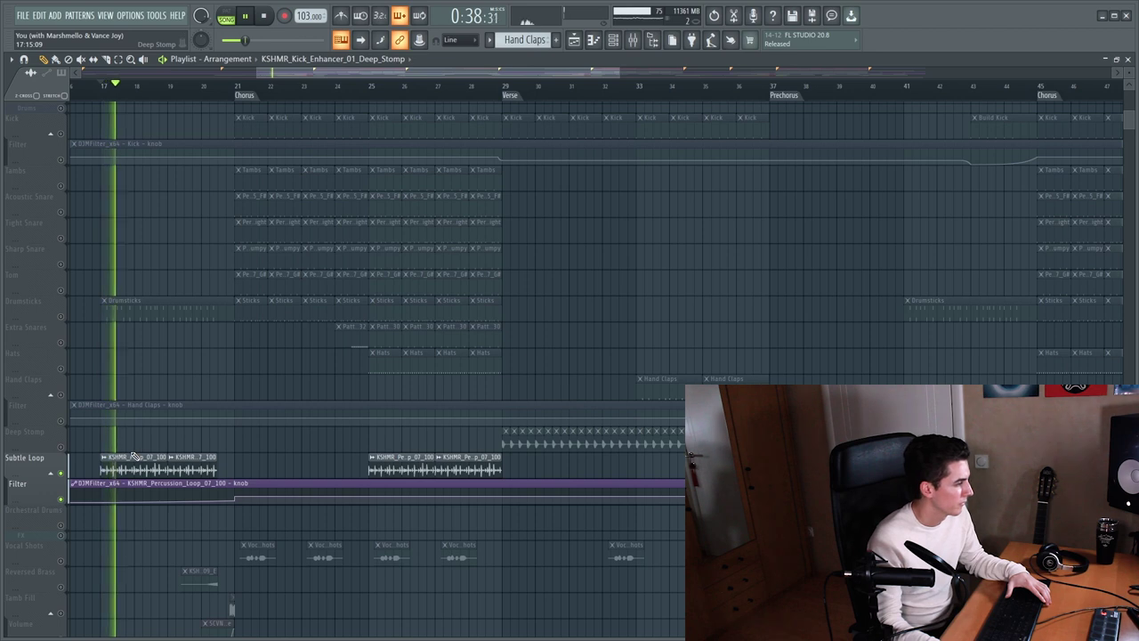
key("space")
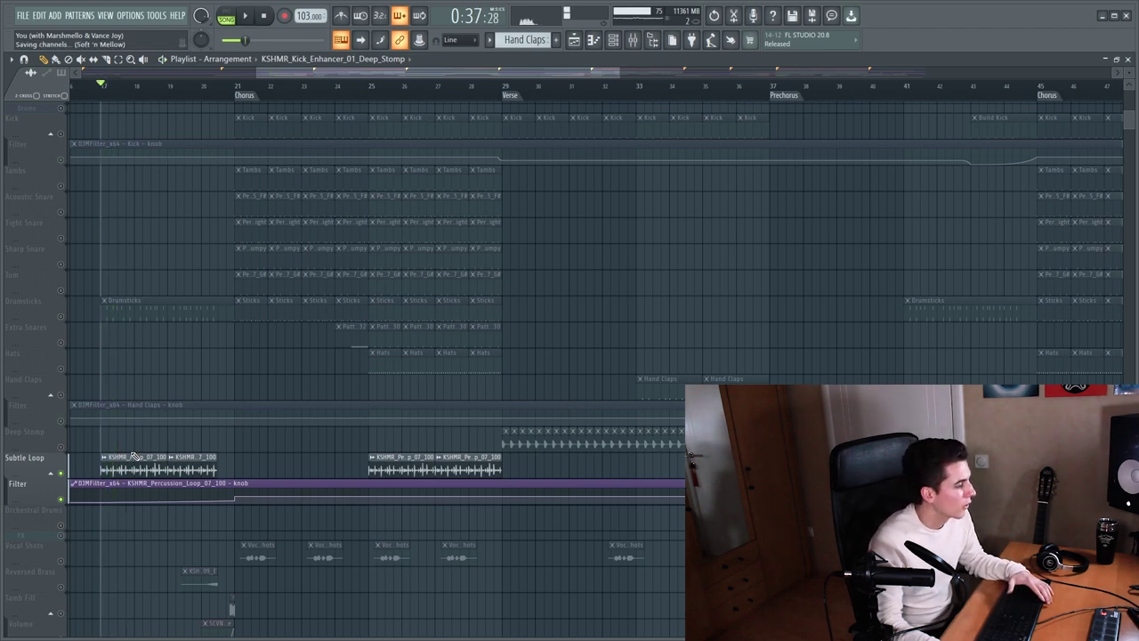
left_click(134, 456)
scroll(384, 73, "down", 3)
Move to bar 44 and check the KSHMR_Orchestral_Multi_Hits_05 sample settings.
left_click_drag(385, 77, 569, 72)
left_click(359, 85)
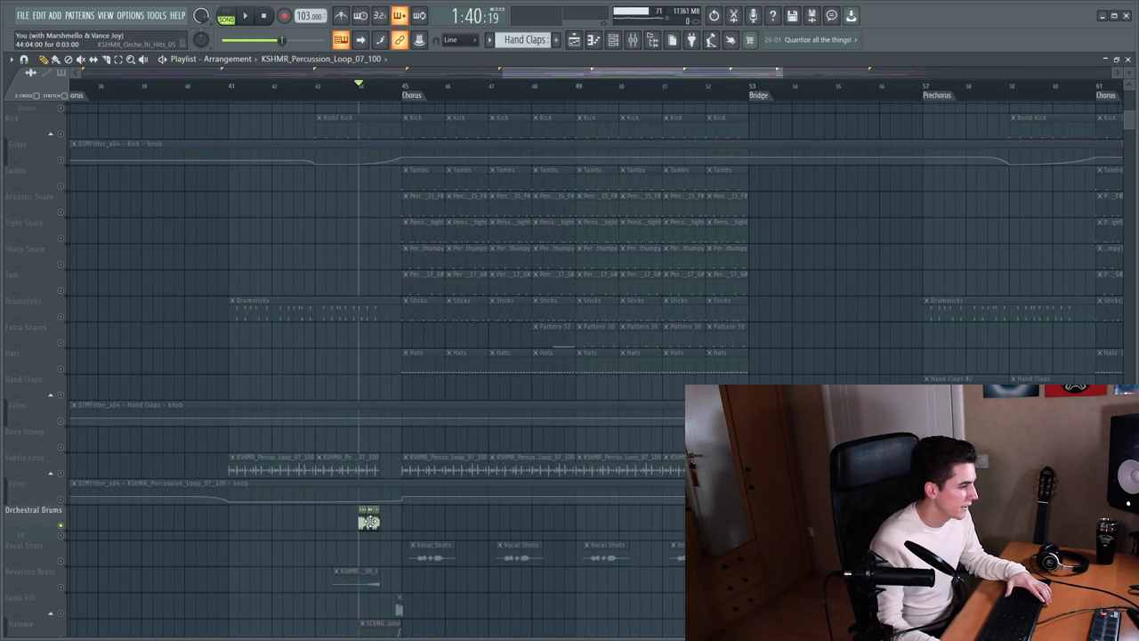
double_click(368, 521)
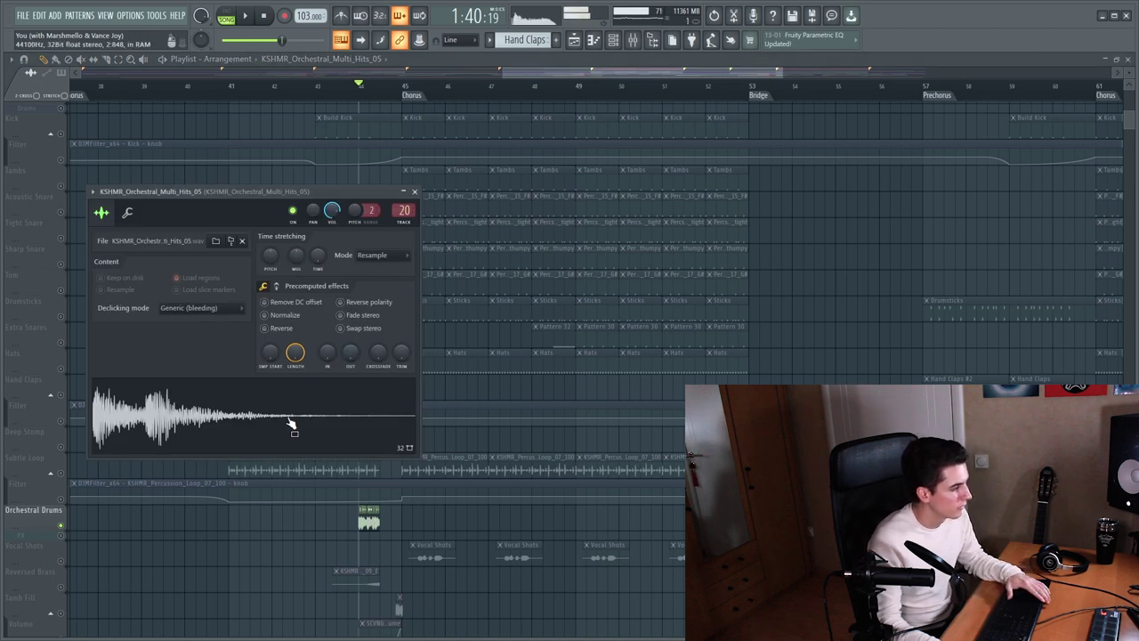
key("Escape")
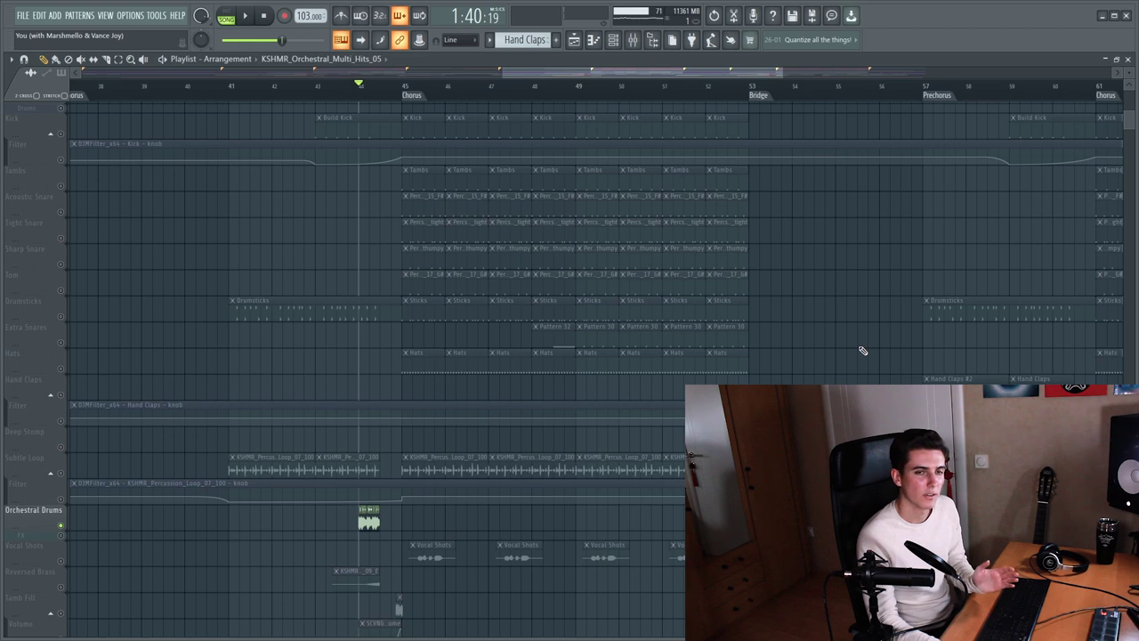
Play the orchestral hits leading into the bar 61 chorus and reopen the sample settings.
scroll(381, 89, "up", 4)
scroll(379, 92, "up", 3)
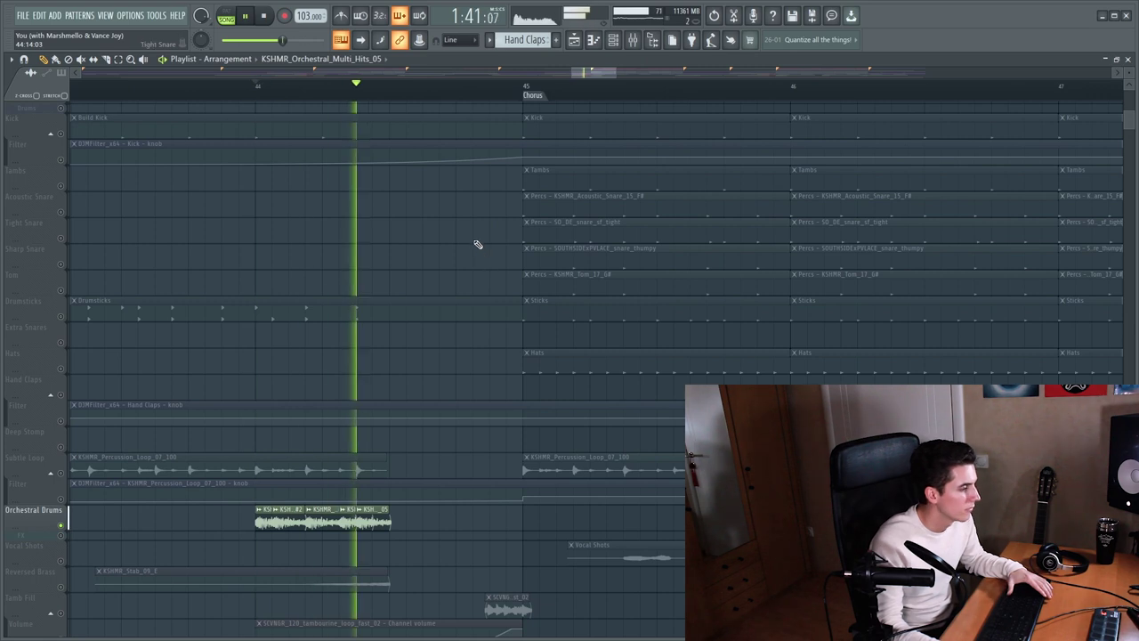
left_click(652, 74)
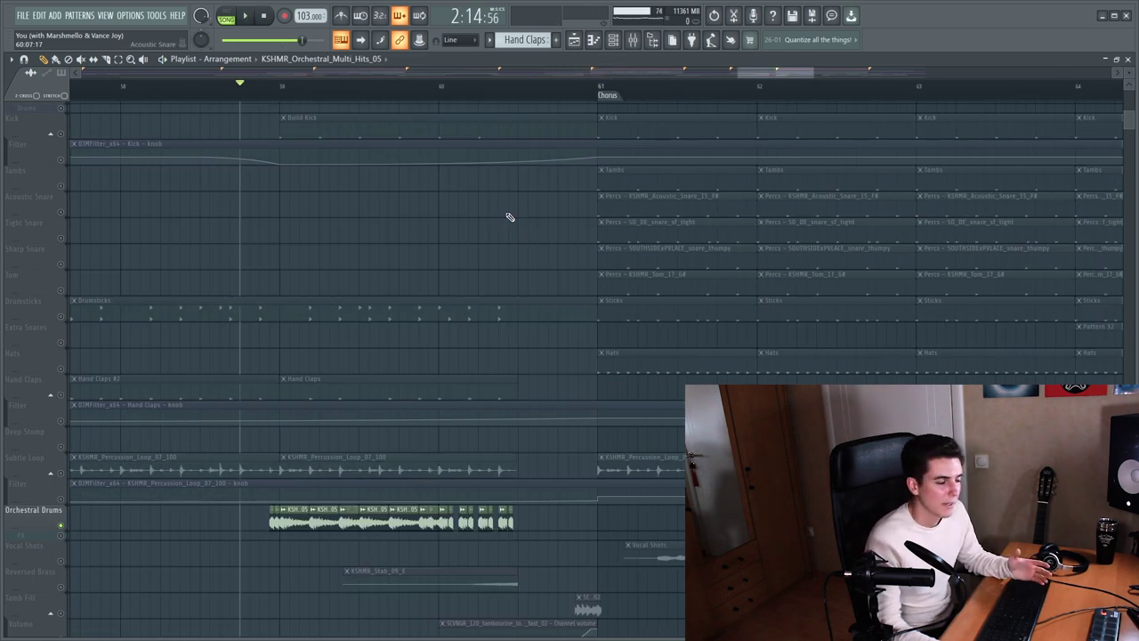
key("space")
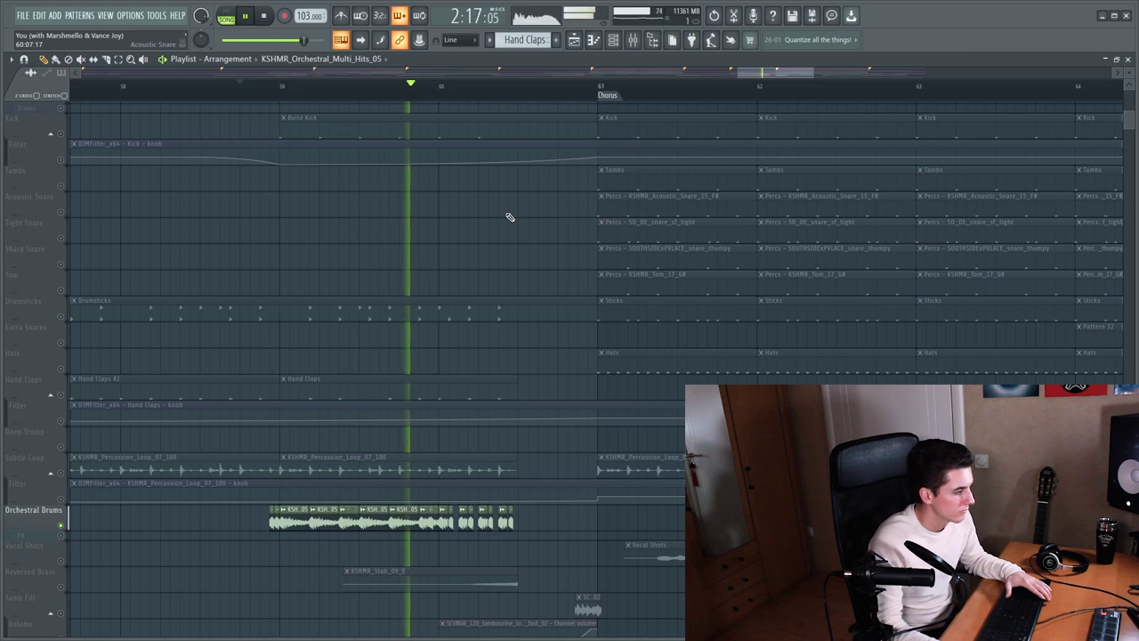
left_click(516, 404)
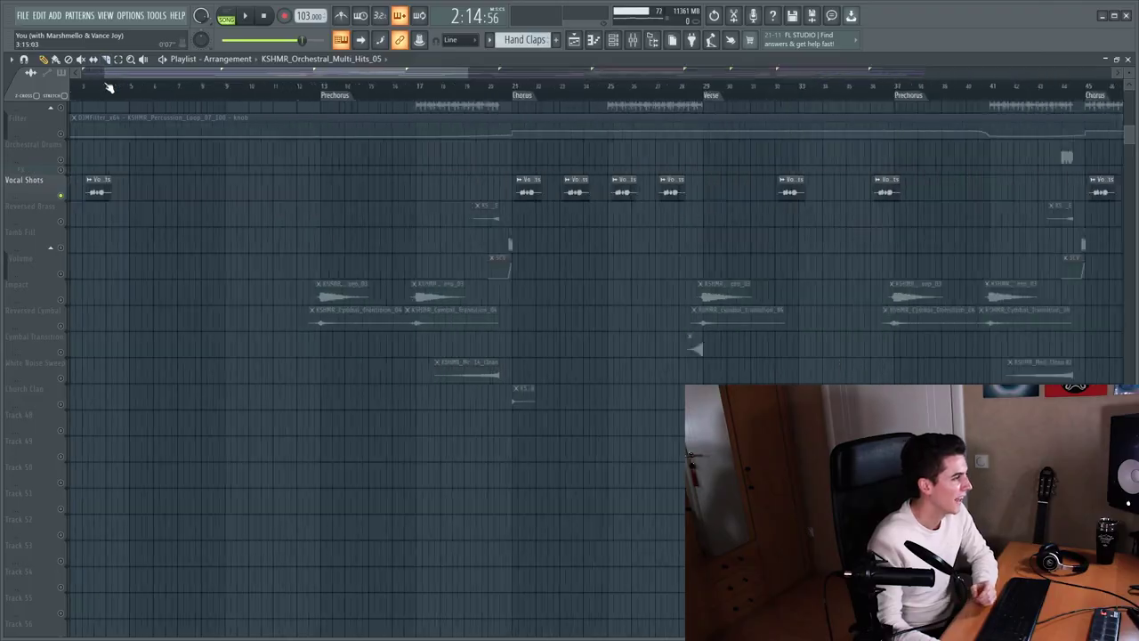
Check the Vocal Shots sample settings, play briefly, then show the Vocal Shots insert's Pro-Q 3.
left_click_drag(139, 71, 120, 164)
double_click(112, 190)
left_click(630, 42)
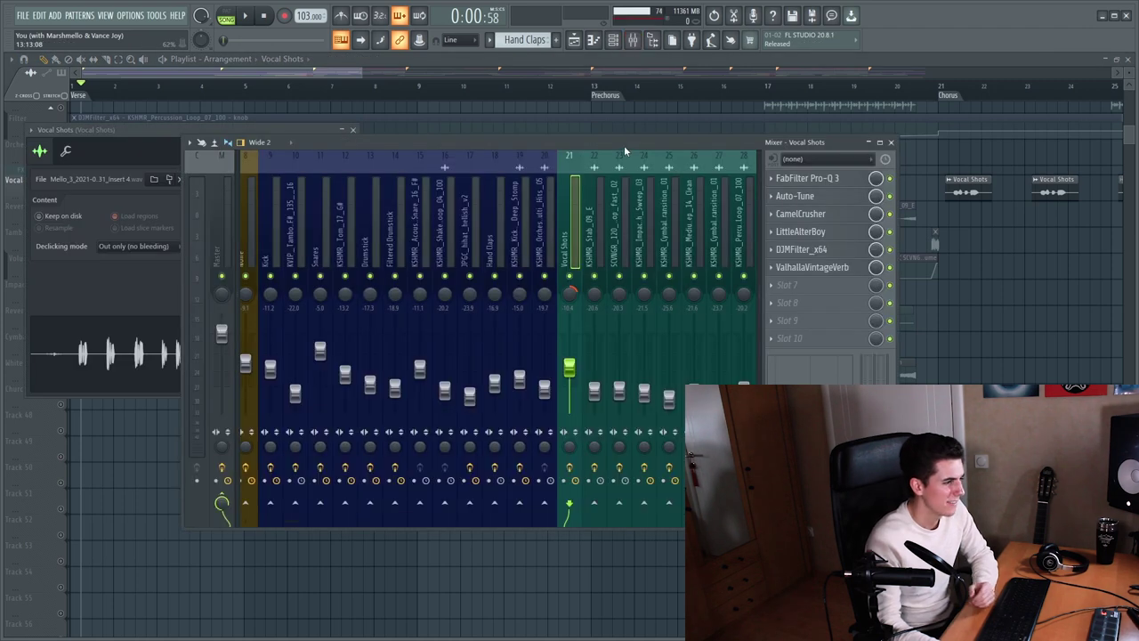
key("space")
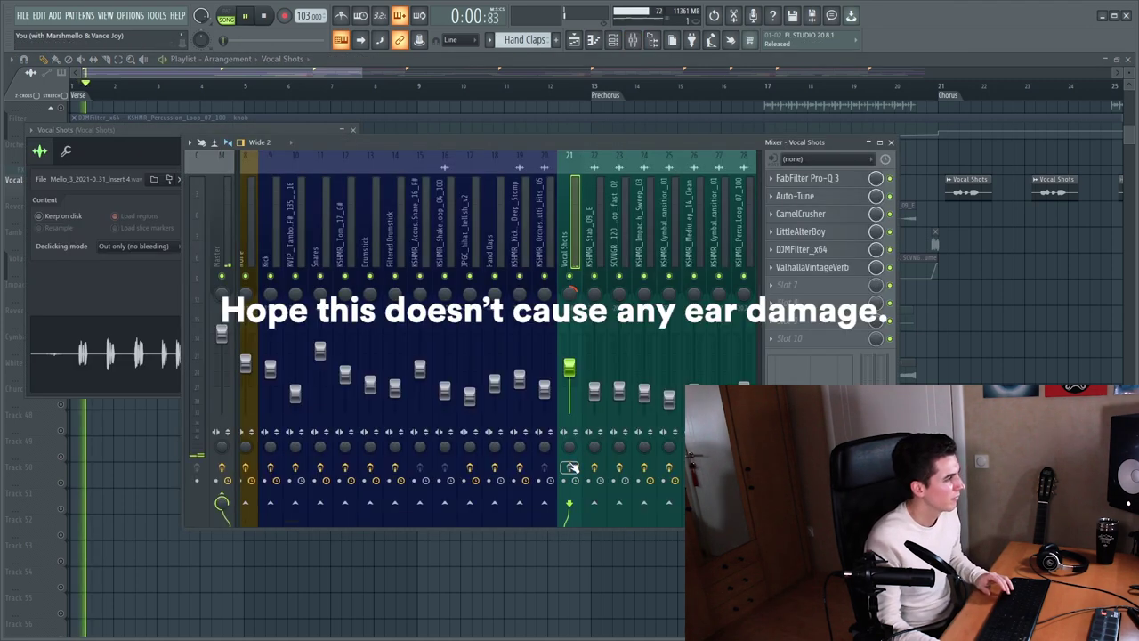
key("space")
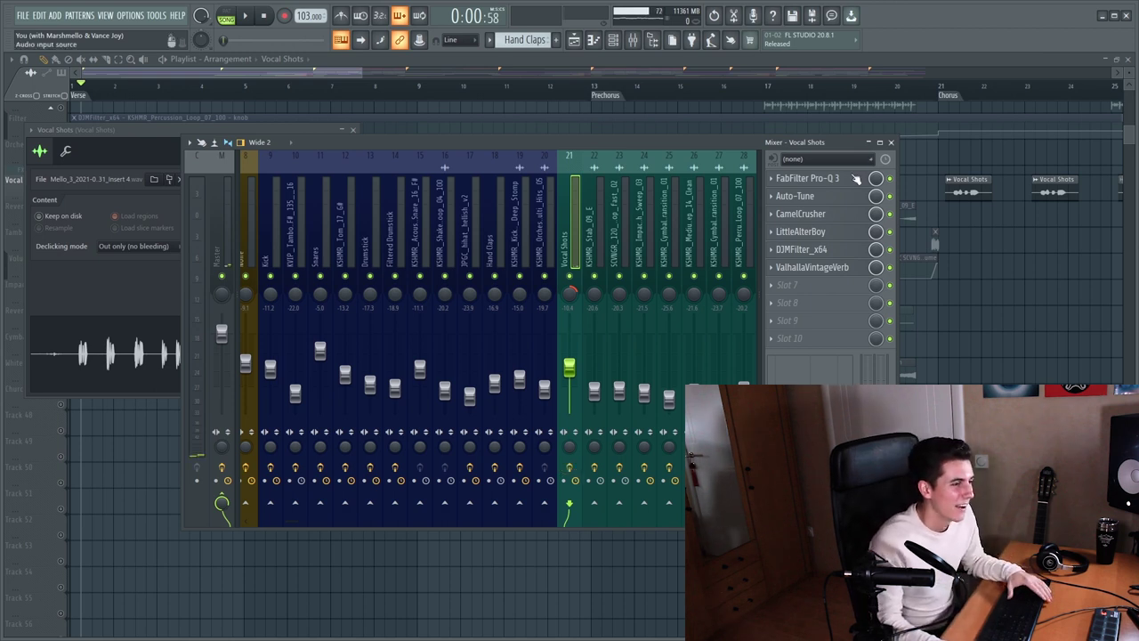
left_click(852, 181)
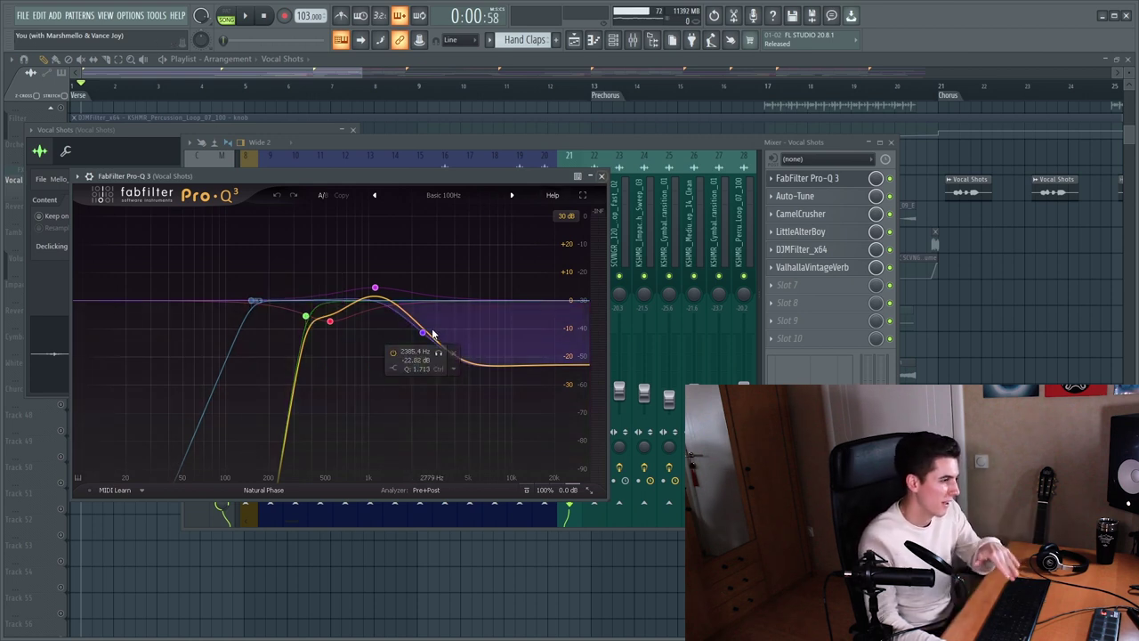
Close Pro-Q 3 and review the Auto-Tune and CamelCrusher settings on the vocal chain.
left_click(801, 181)
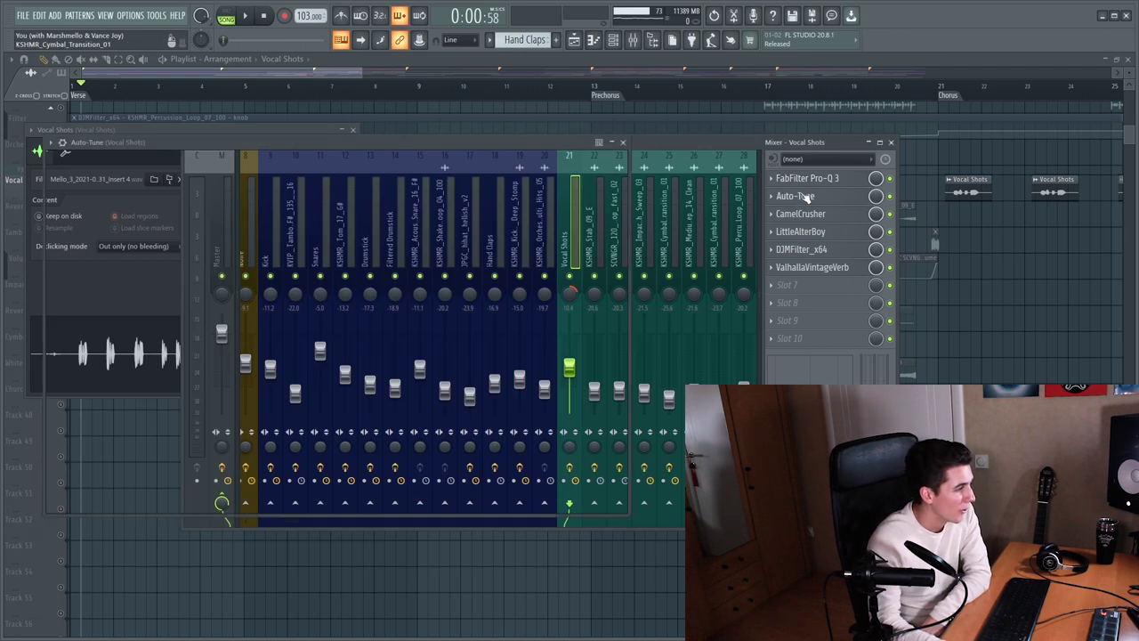
left_click(805, 197)
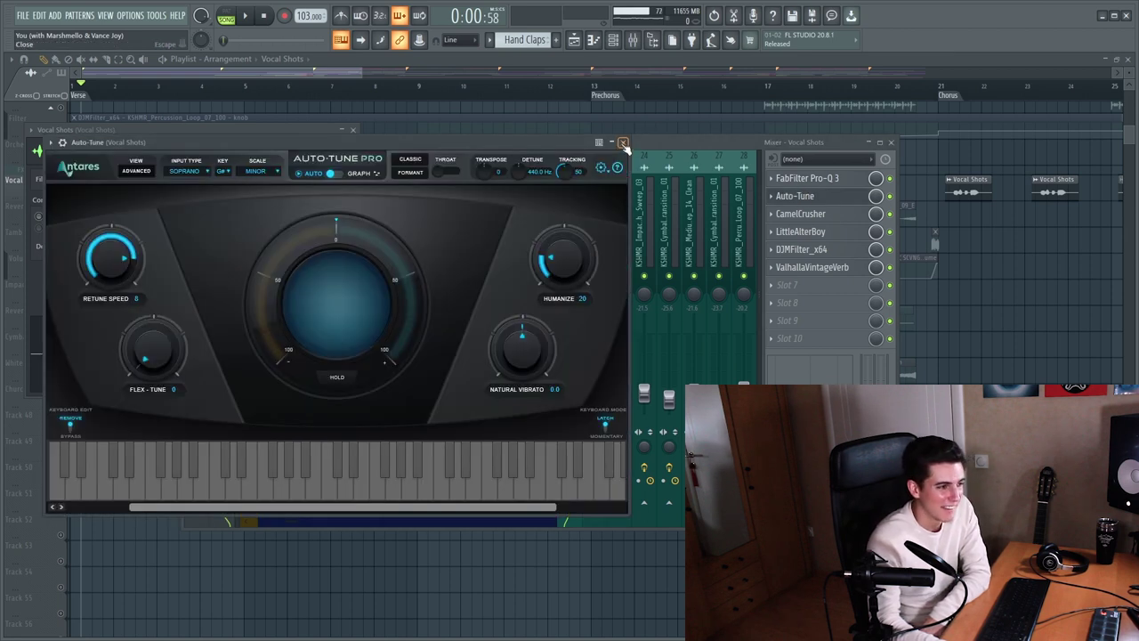
left_click(623, 143)
left_click(805, 214)
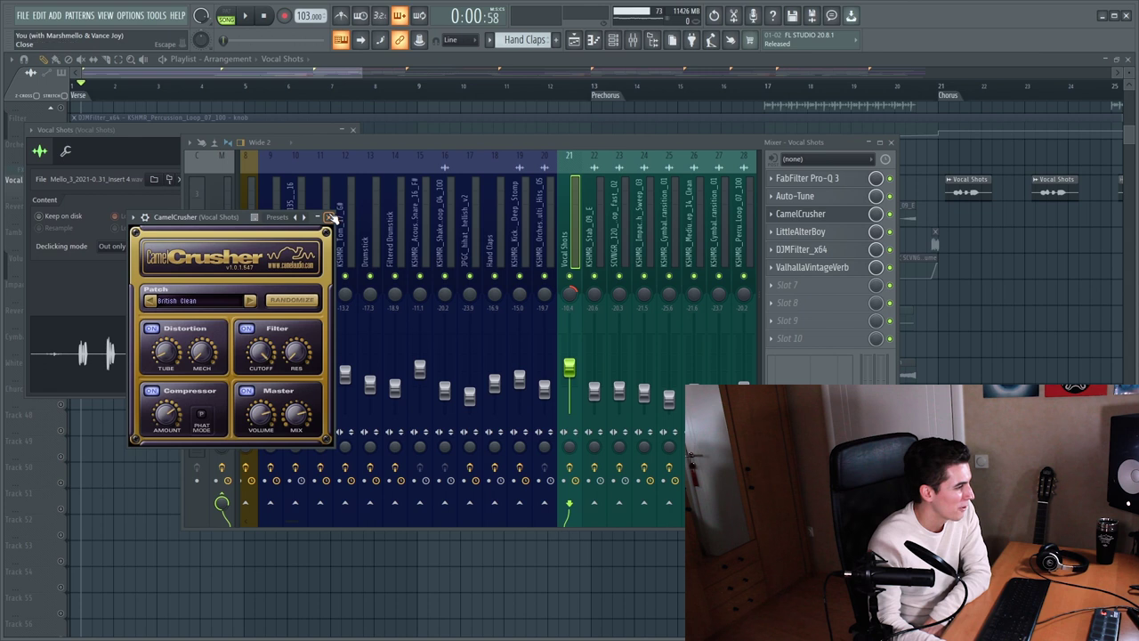
left_click(329, 218)
Review LittleAlterBoy, DJMFilter and ValhallaVintageVerb, then play and stop the song.
left_click(851, 233)
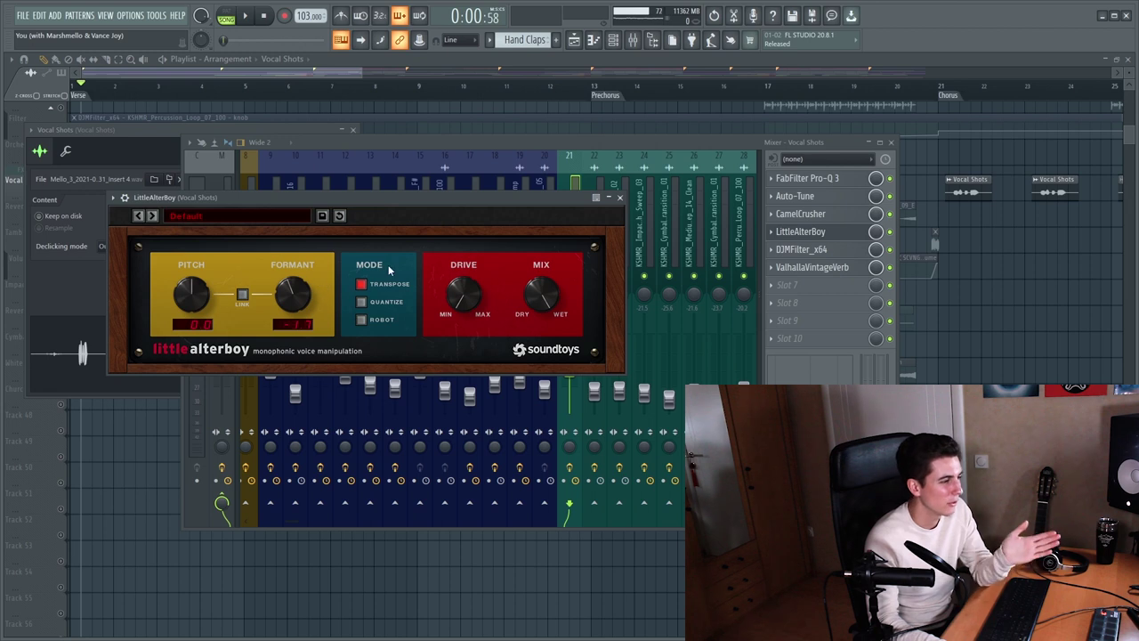
left_click(783, 249)
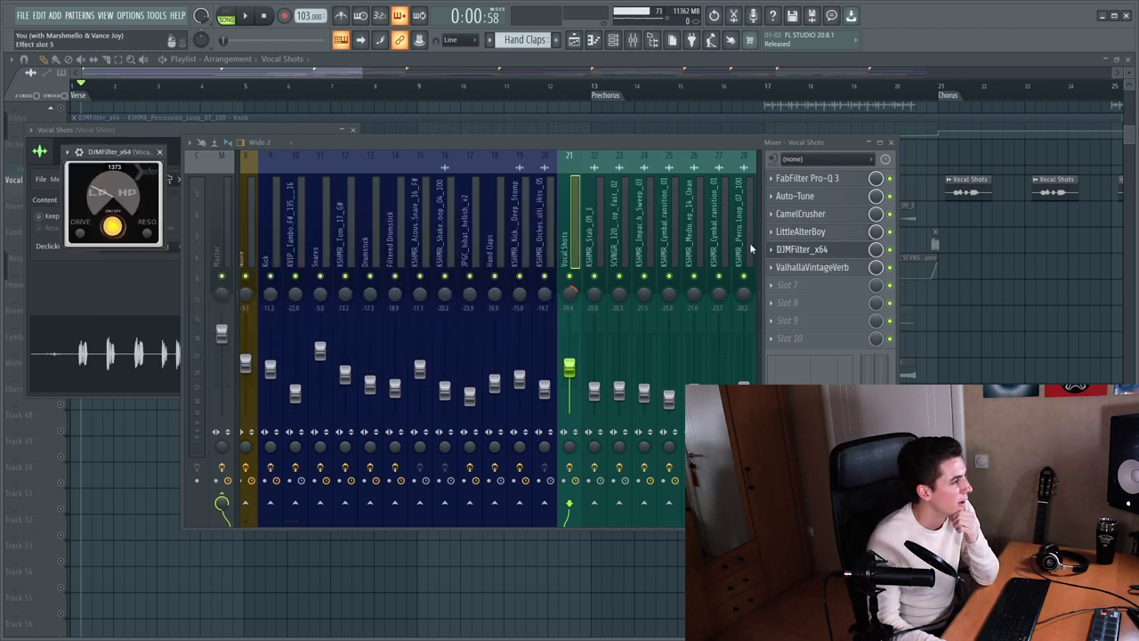
left_click(160, 152)
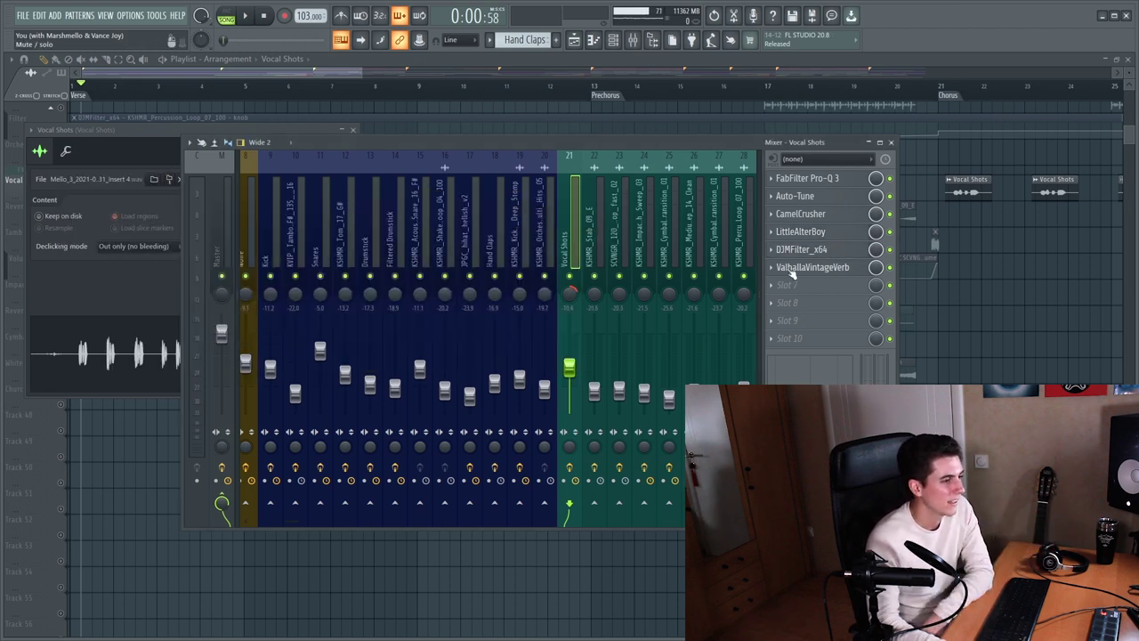
left_click(801, 267)
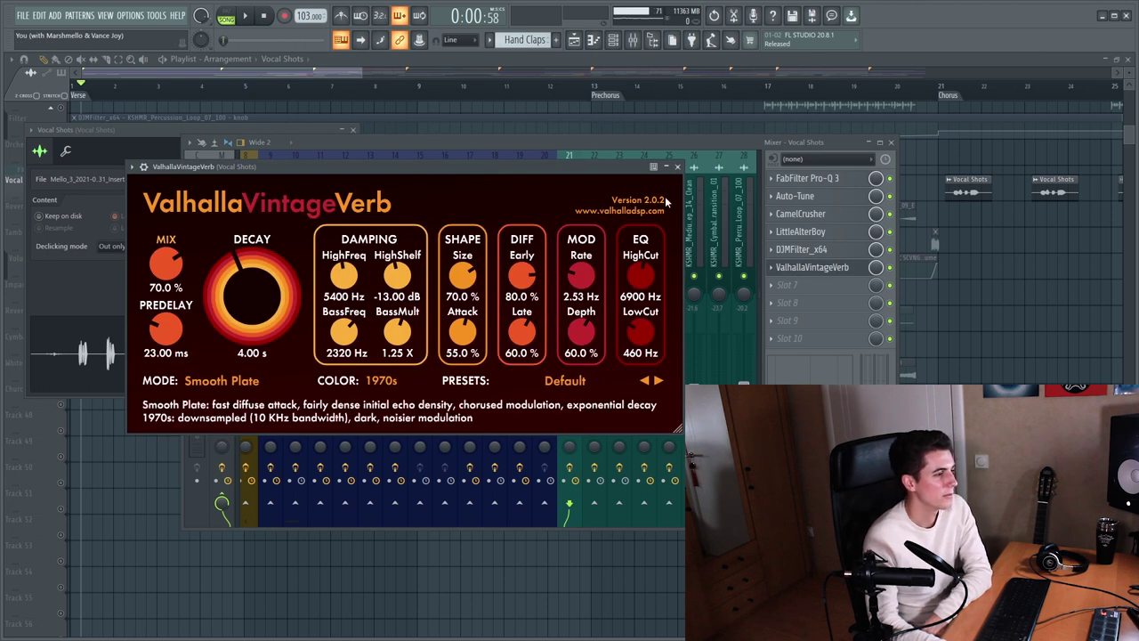
left_click(678, 167)
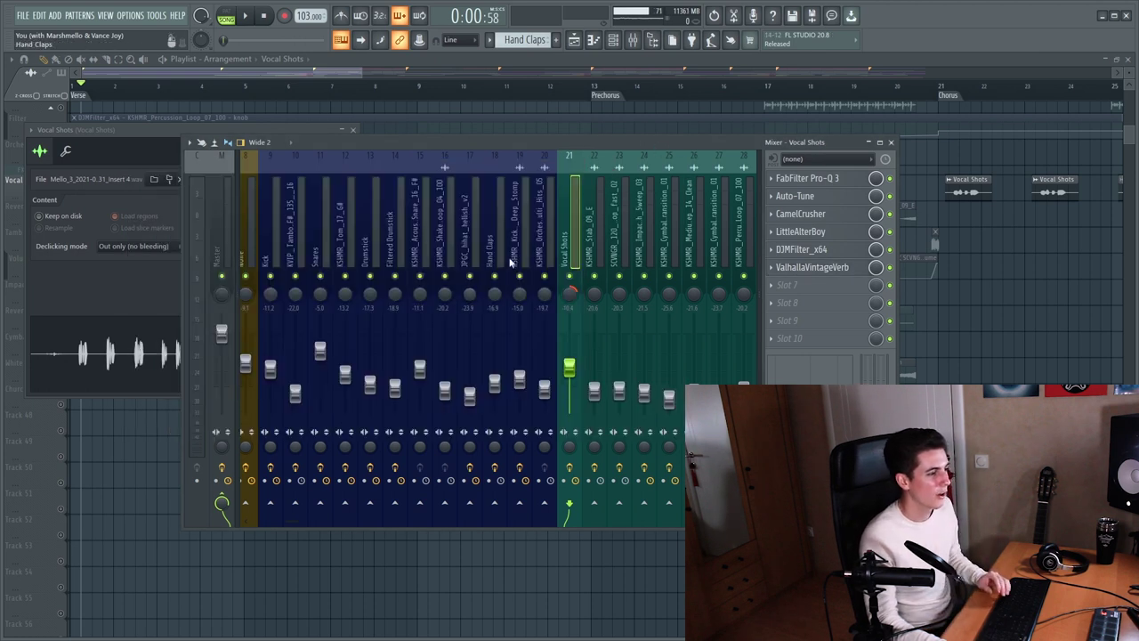
key("space")
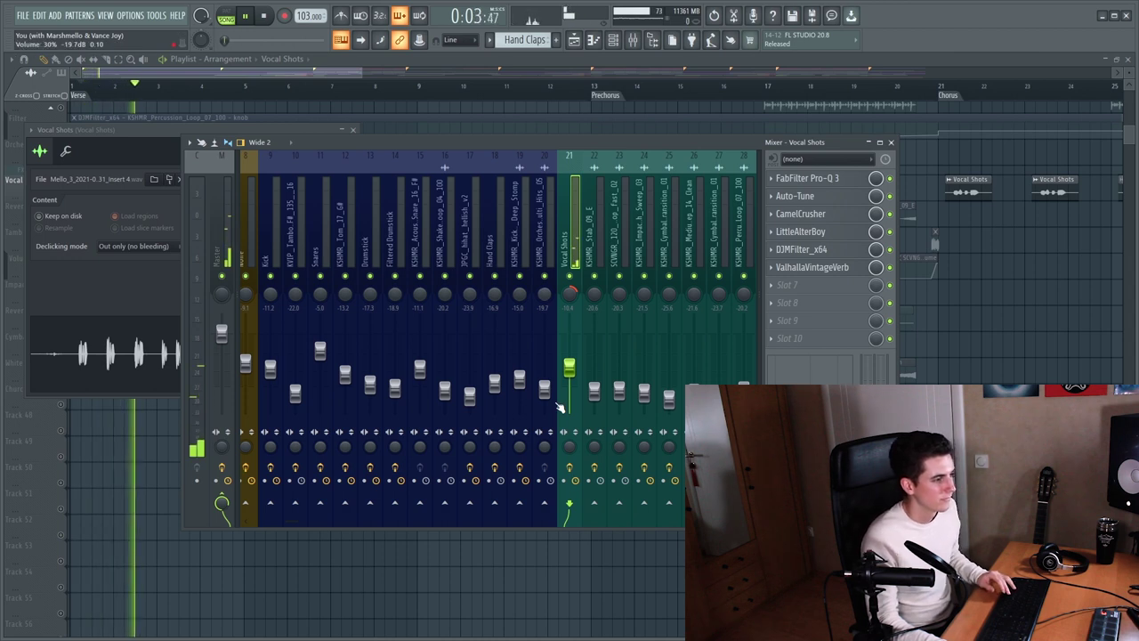
key("space")
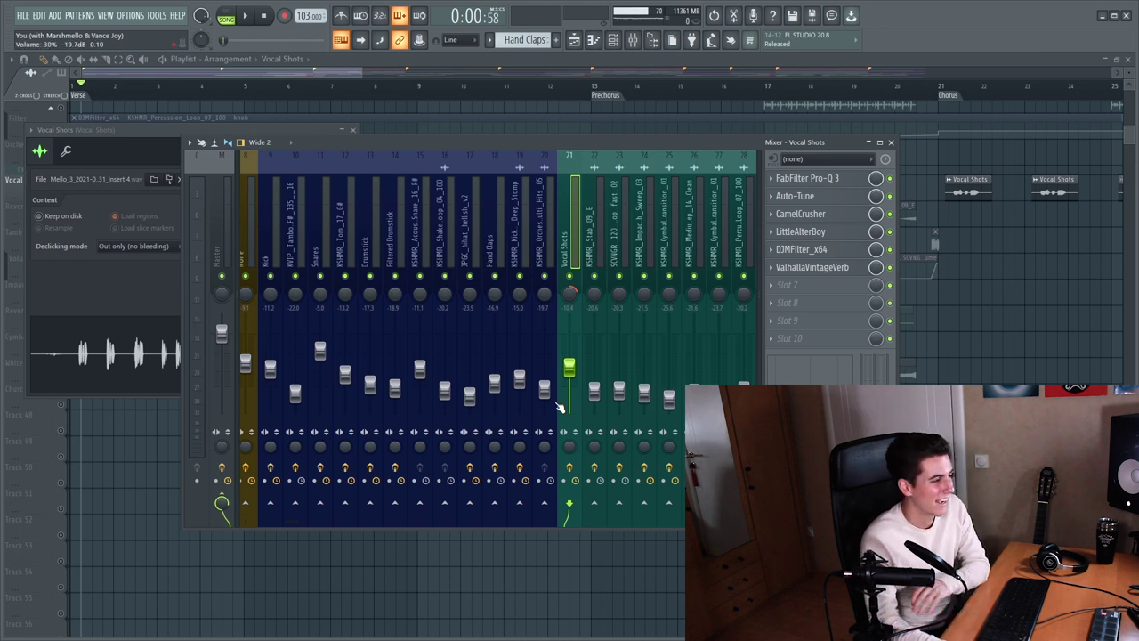
key("F12")
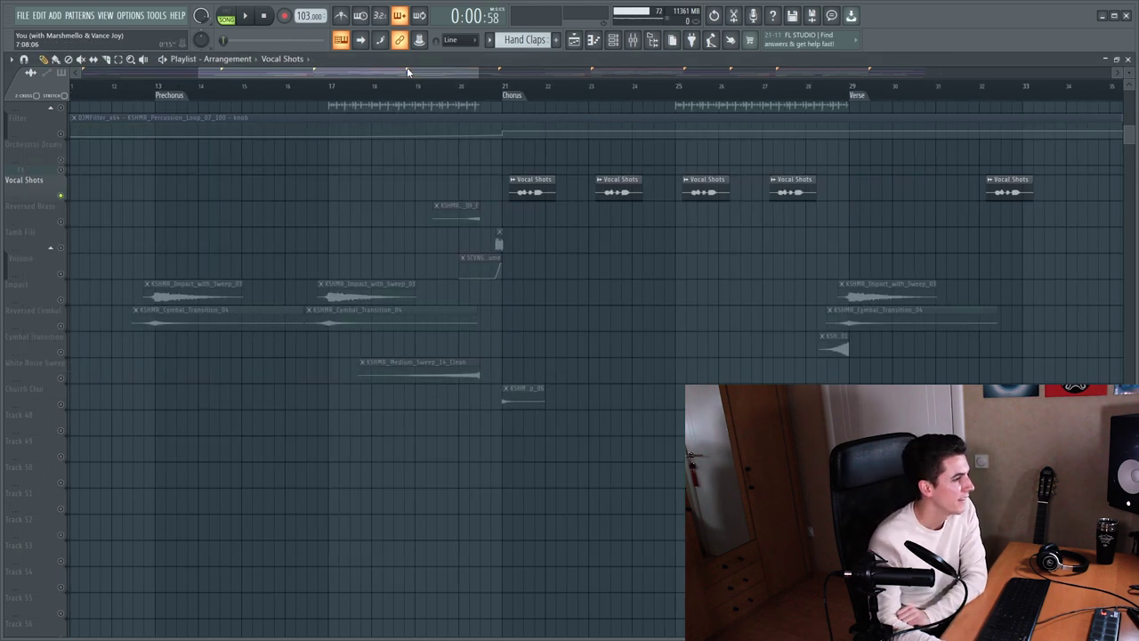
left_click(436, 216)
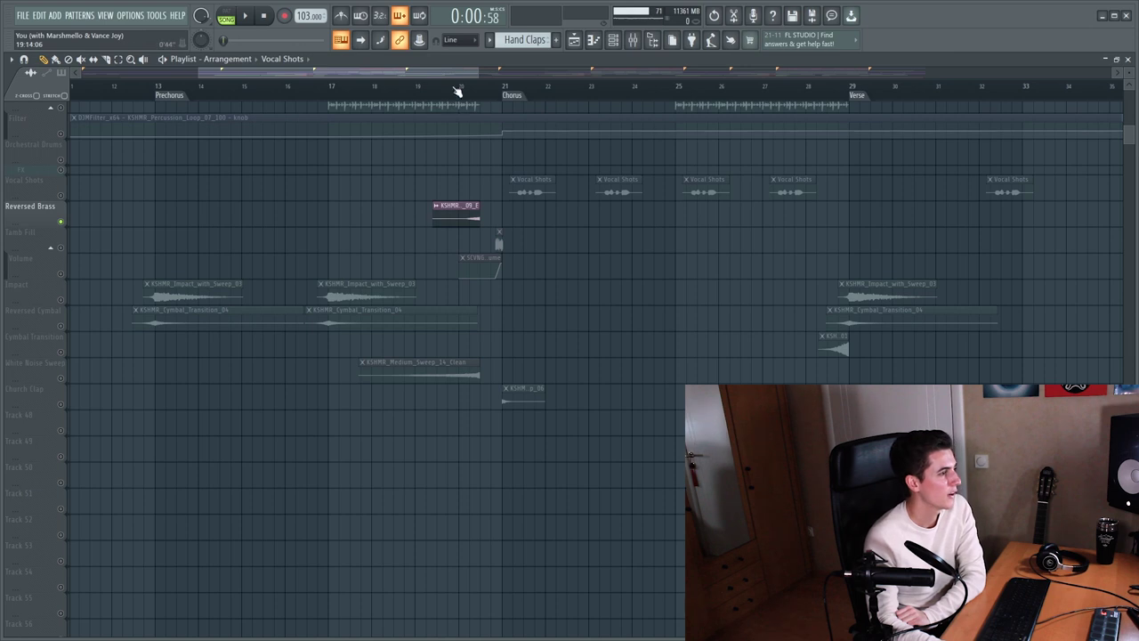
left_click(459, 84)
scroll(459, 85, "up", 2)
double_click(467, 215)
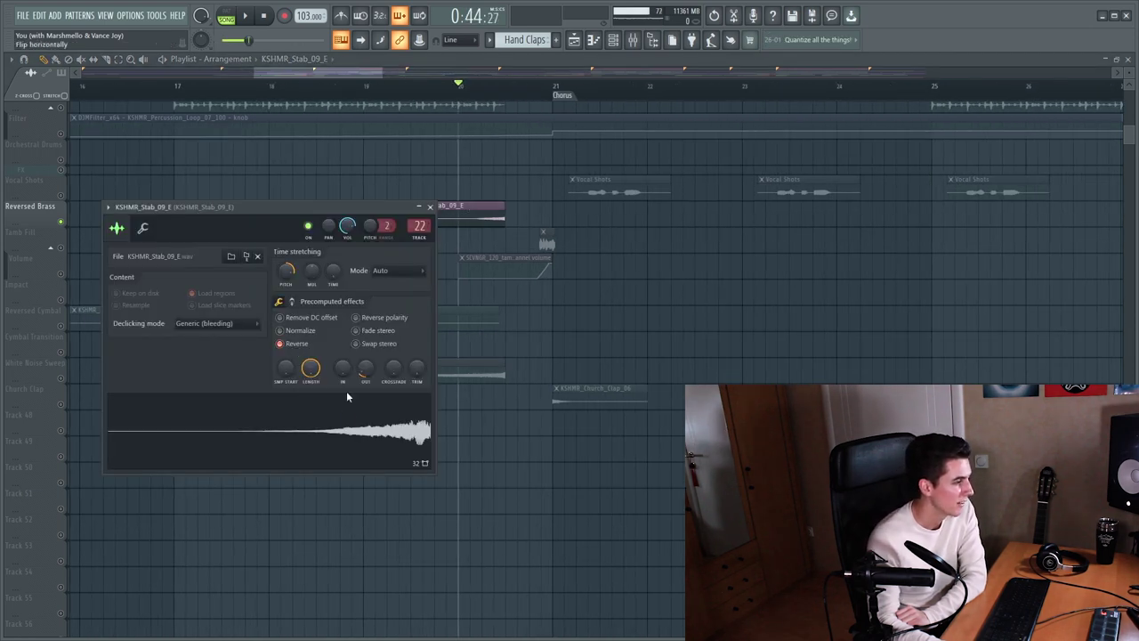
key("Escape")
key("space")
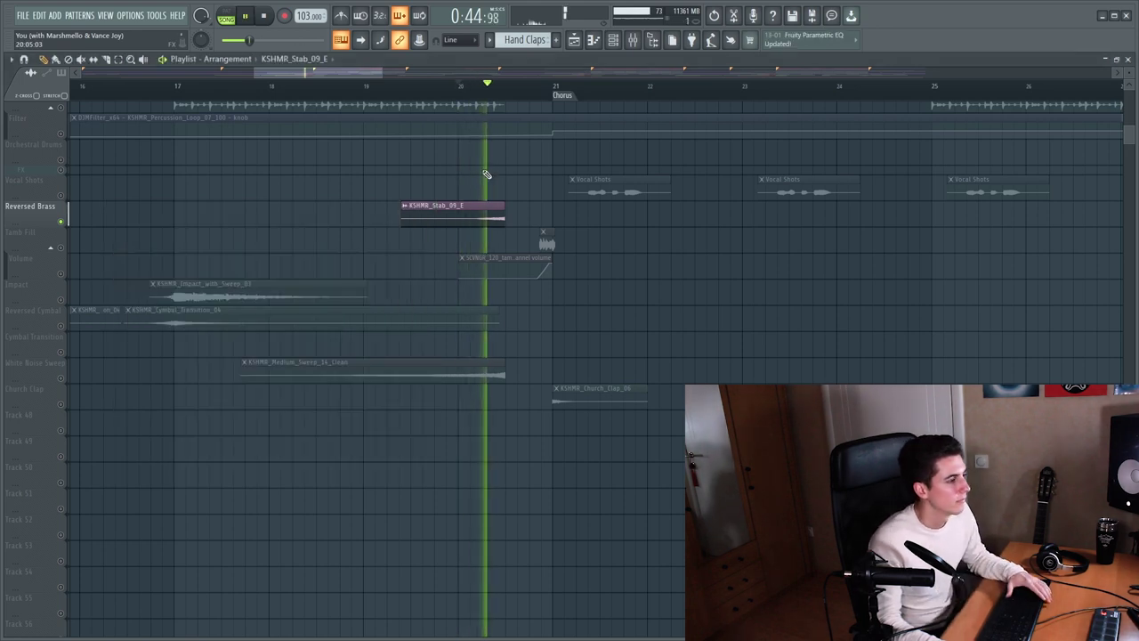
key("space")
double_click(482, 206)
key("F9")
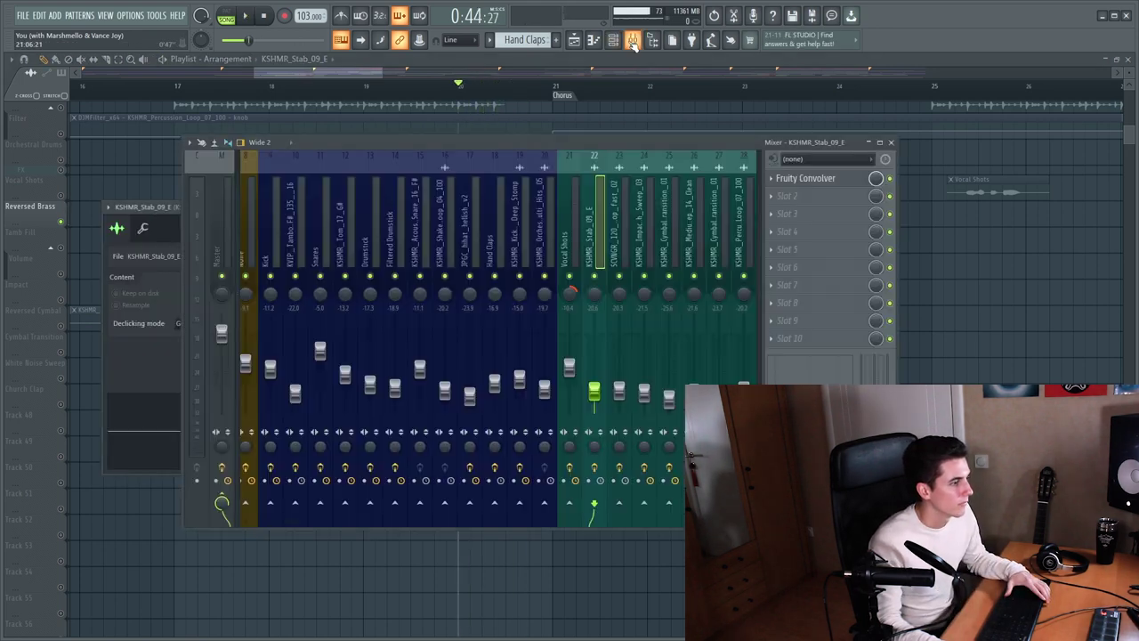
left_click(836, 181)
key("F12")
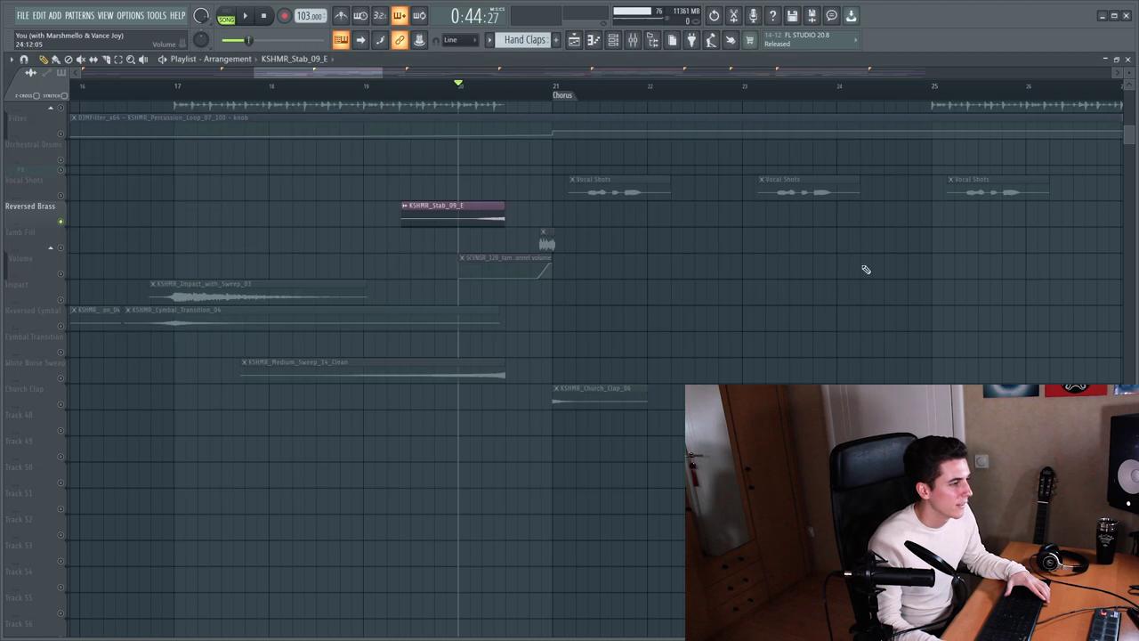
scroll(451, 240, "up", 3)
left_click(451, 240)
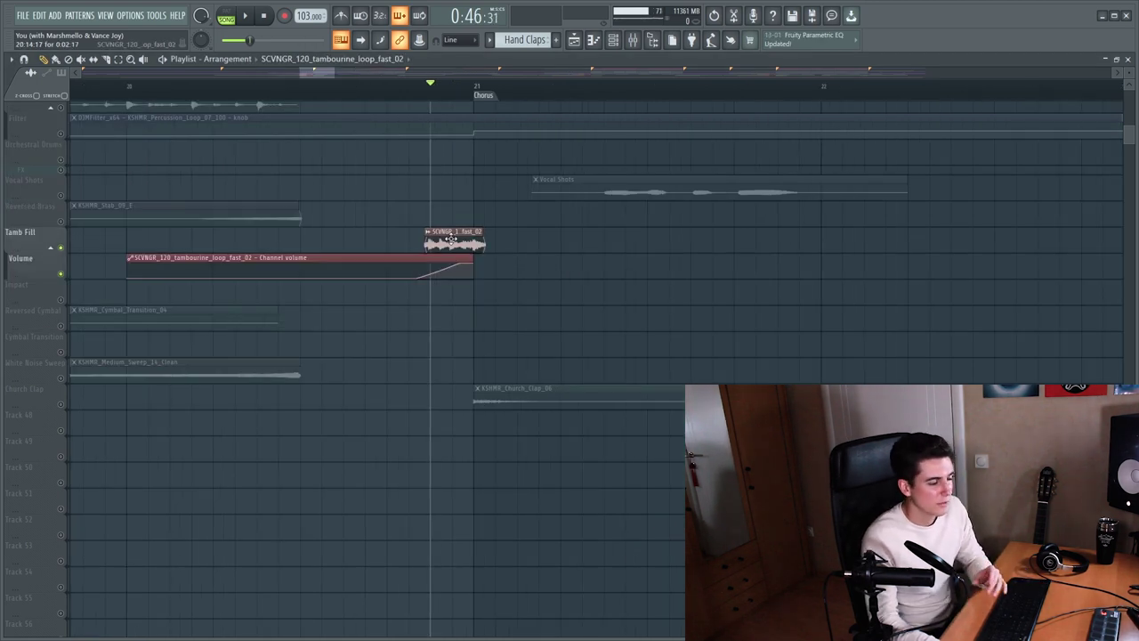
key("space")
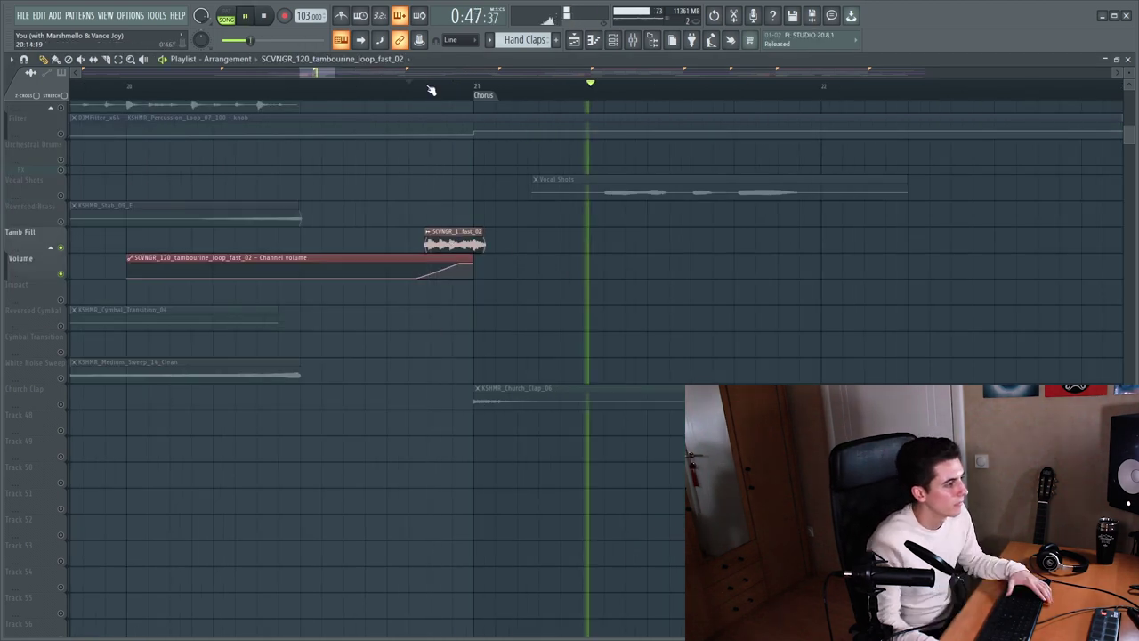
scroll(432, 89, "down", 5)
key("space")
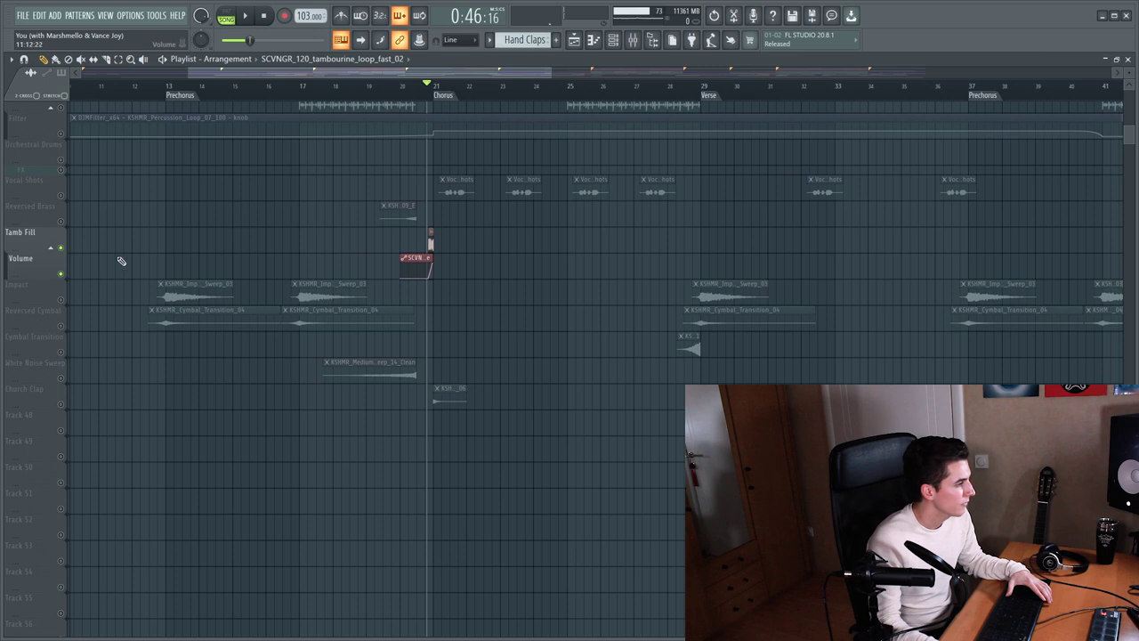
Solo the Impact, Reversed Cymbal, Cymbal Transition, White Noise Sweep and Church Clap tracks from bar 13.
left_click(65, 299)
left_click(165, 93)
scroll(165, 92, "up", 3)
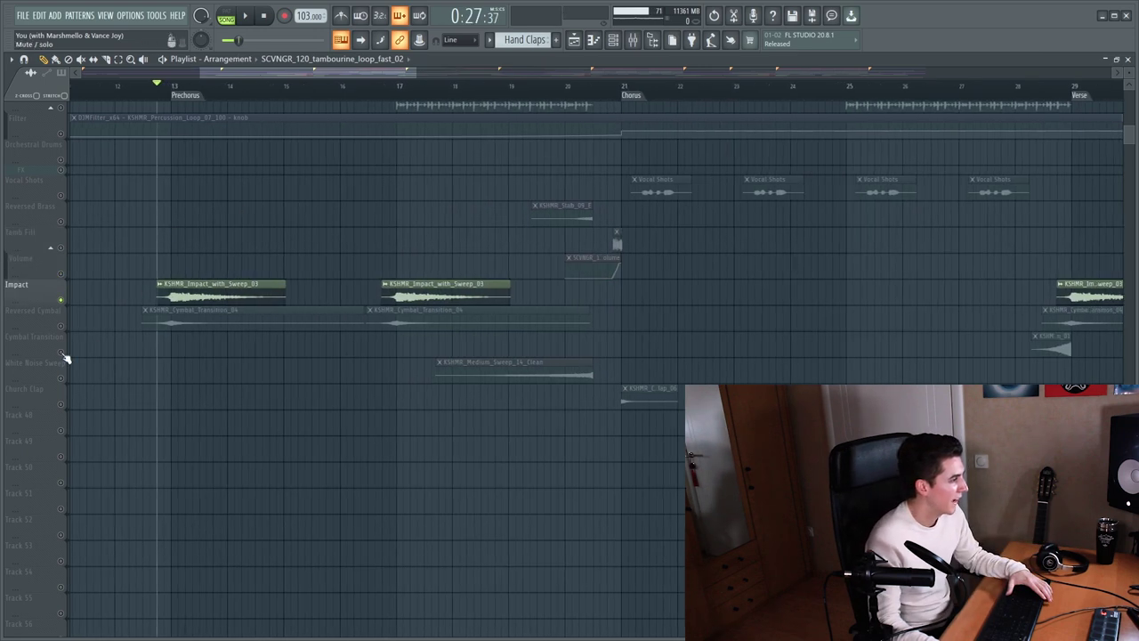
left_click(62, 326, "ctrl")
left_click(63, 352, "ctrl")
left_click(63, 378, "ctrl")
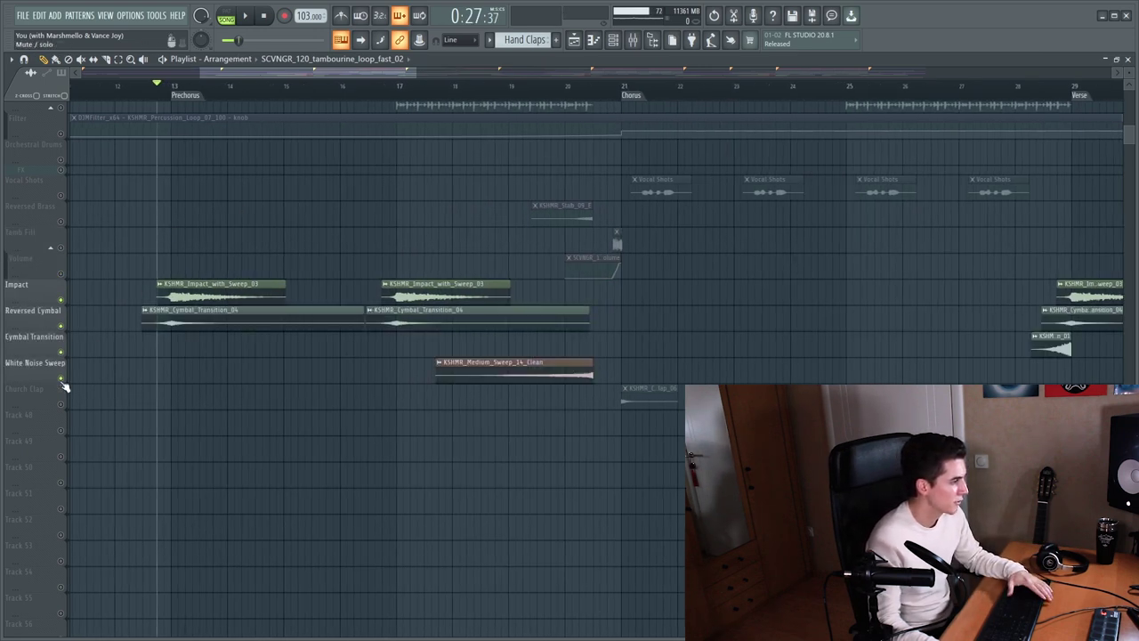
left_click(66, 405, "ctrl")
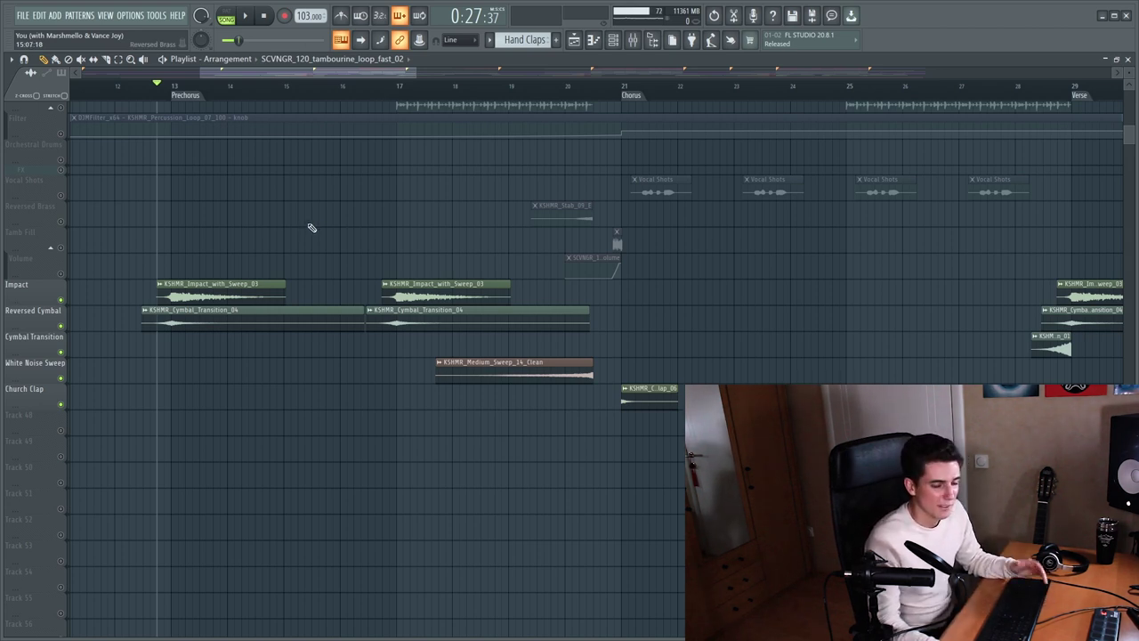
Play the FX tracks, jumping from bar 17 through bar 44 to just before the last chorus.
key("space")
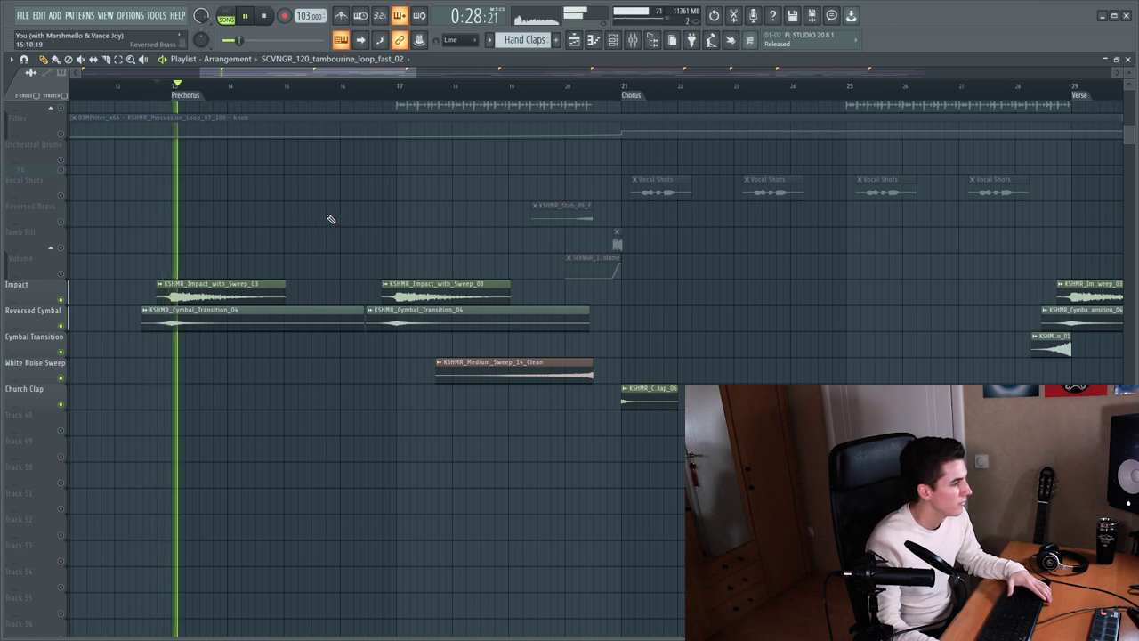
left_click(406, 80)
left_click(391, 83)
left_click(374, 92)
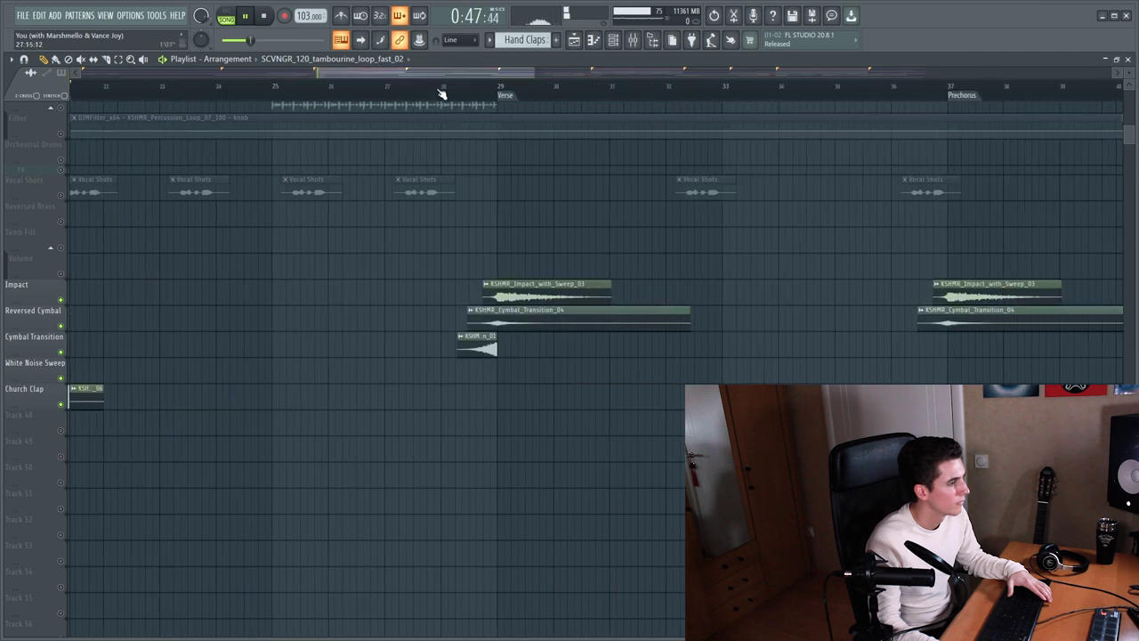
left_click(467, 83)
left_click_drag(487, 80, 520, 72)
left_click(468, 87)
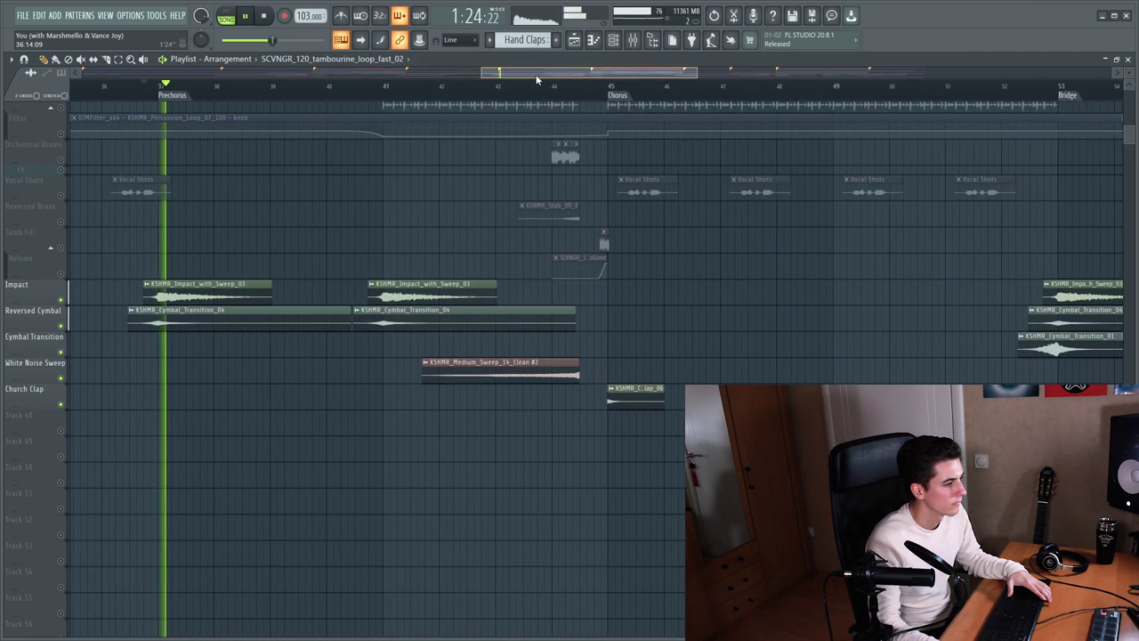
left_click(585, 80)
left_click_drag(586, 75, 698, 76)
left_click(909, 86)
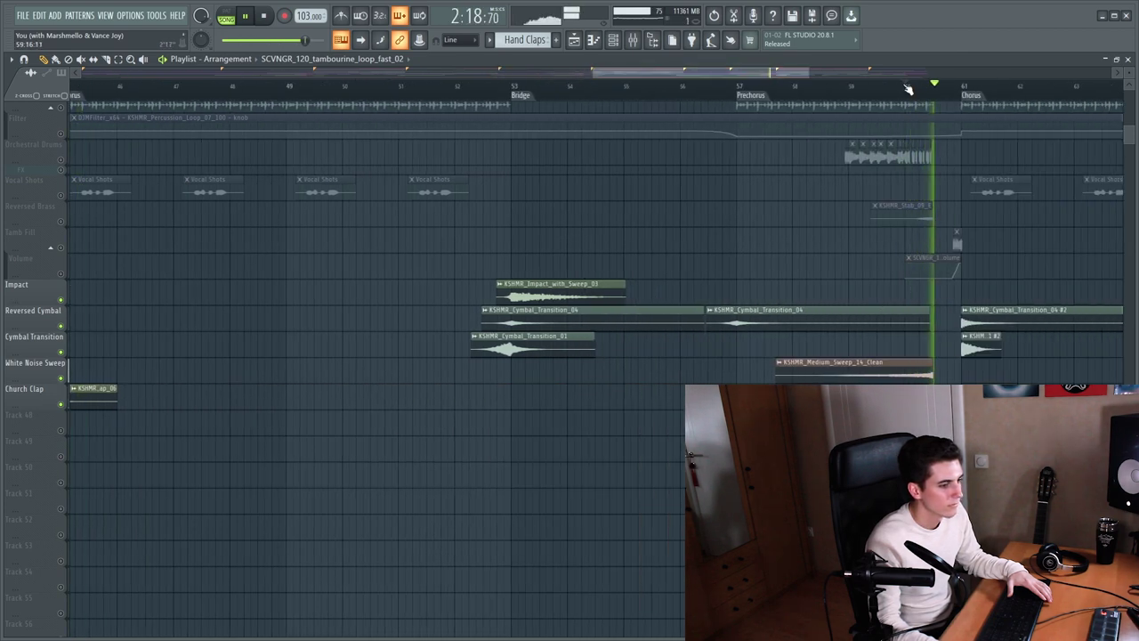
Zoom out to the whole Verse-to-Outro arrangement and stop playback.
scroll(908, 87, "down", 4)
key("space")
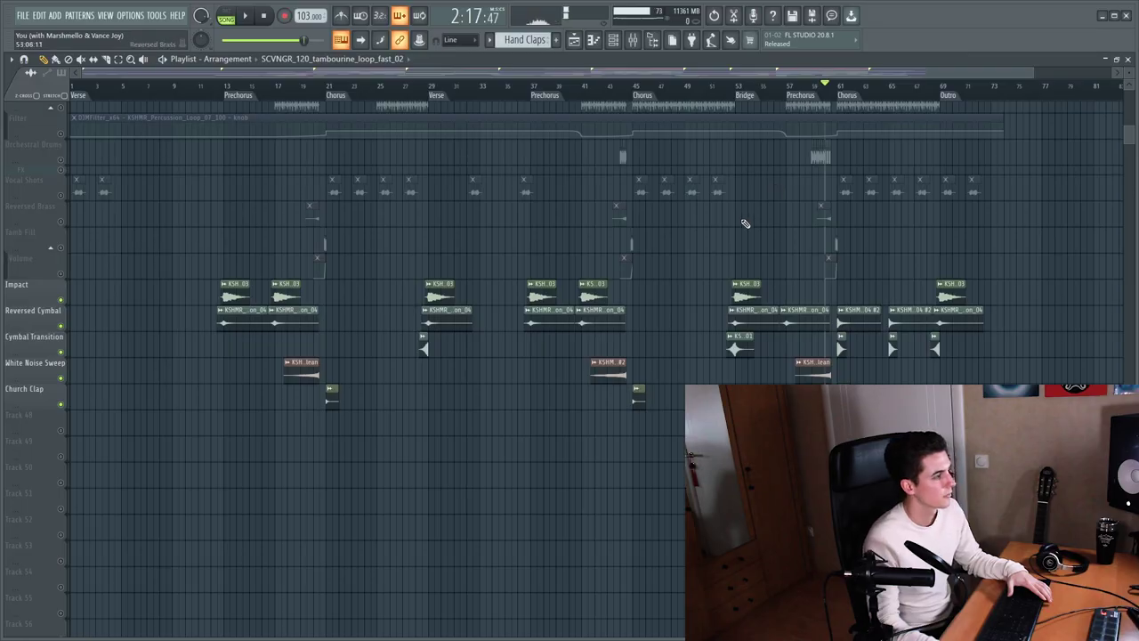